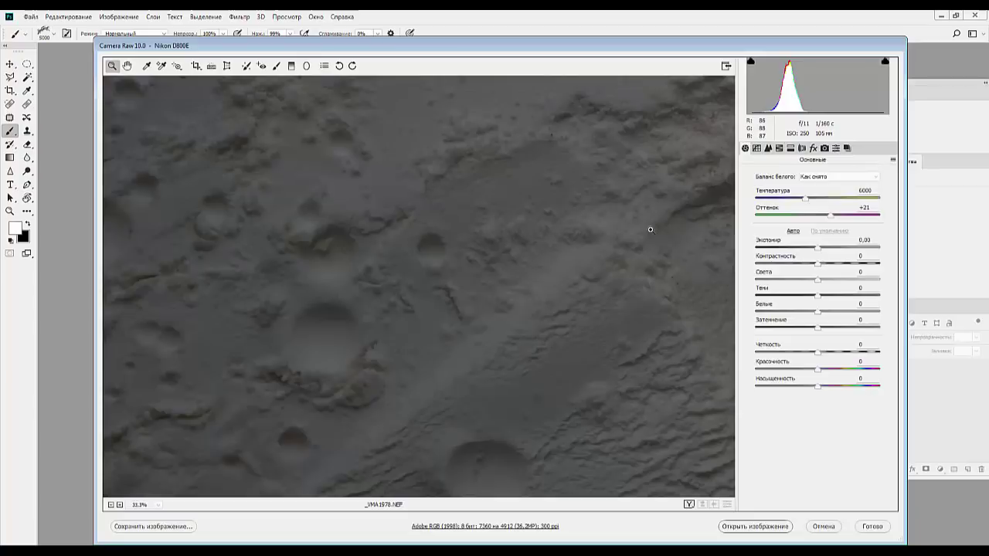
# View the whole photo, try a perspective alignment guide, then cancel it.
pyautogui.keyDown('alt'); pyautogui.click(639, 226); pyautogui.keyUp('alt')
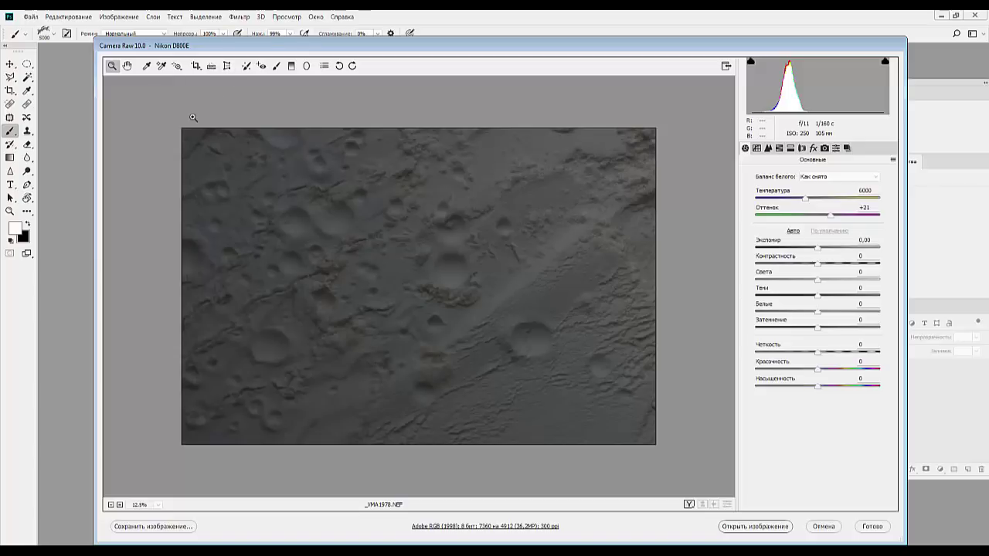
pyautogui.click(228, 65)
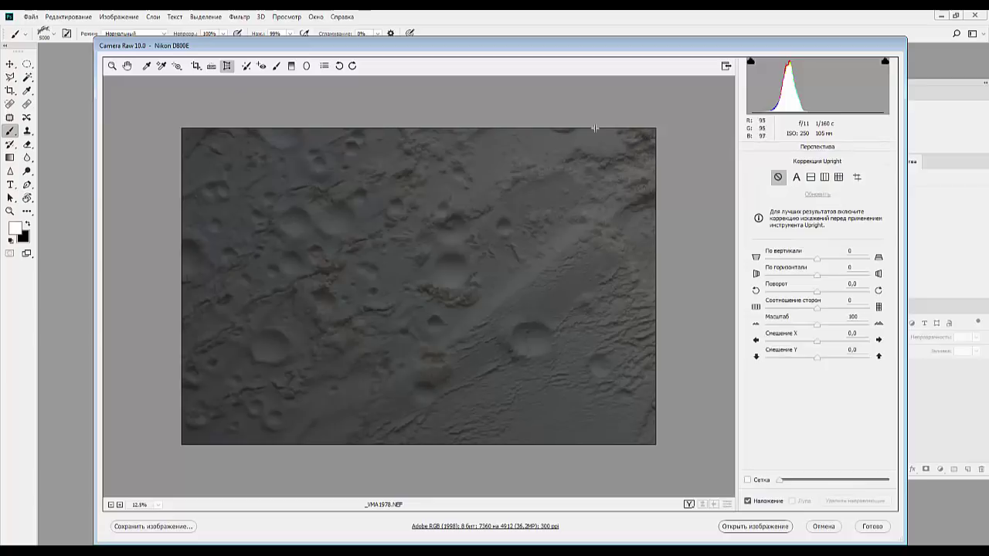
pyautogui.moveTo(532, 301)
pyautogui.mouseDown()
pyautogui.moveTo(552, 121)
pyautogui.moveTo(631, 119)
pyautogui.mouseUp()
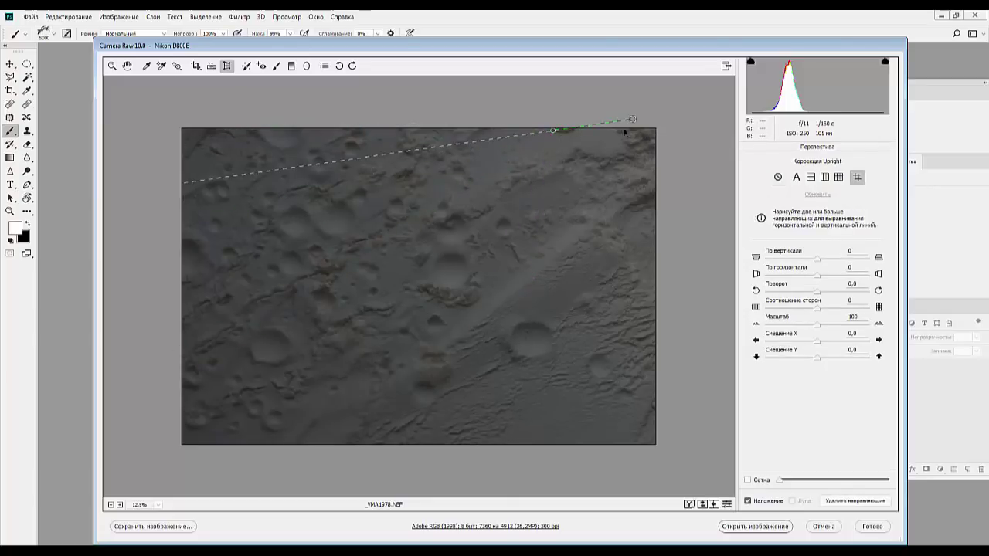
pyautogui.press('z')
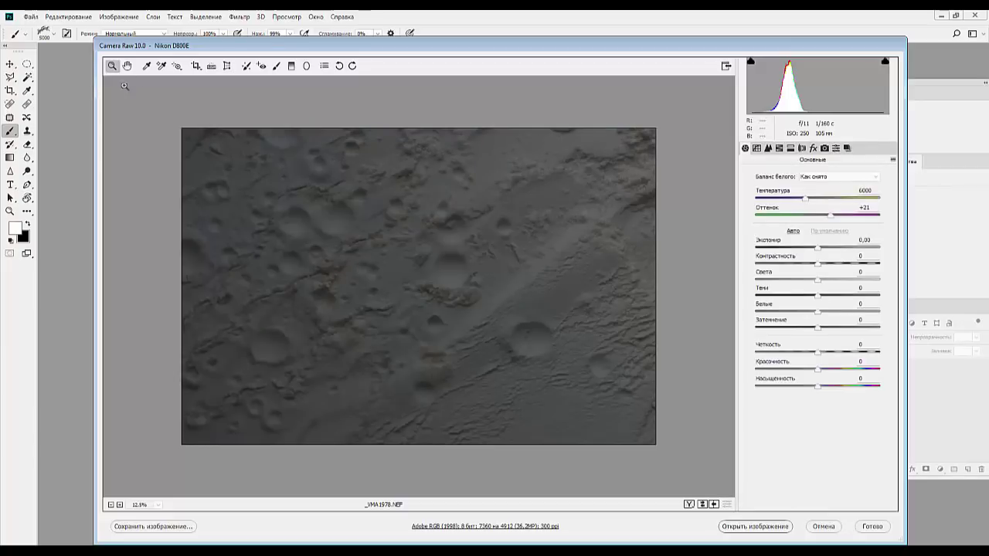
# Crop _VMA1978.NEF to a 4912 × 4912 square covering its left part.
pyautogui.click(197, 67)
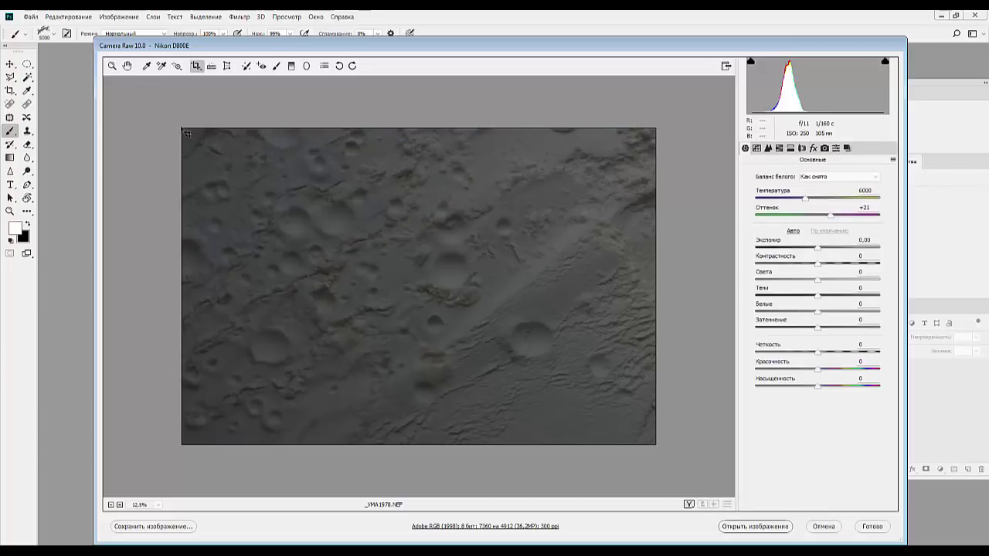
pyautogui.moveTo(248, 309); pyautogui.dragTo(537, 462)
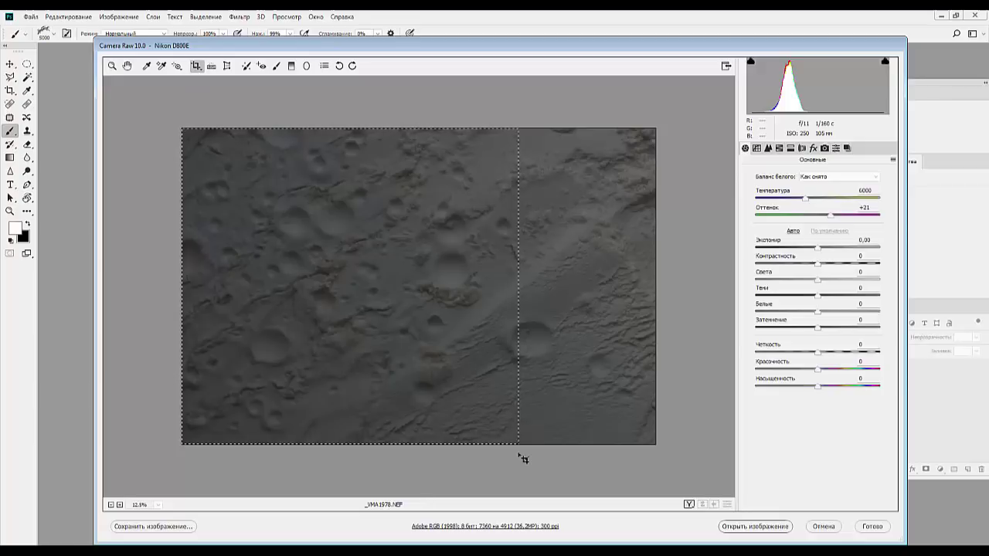
pyautogui.moveTo(537, 462); pyautogui.dragTo(514, 458)
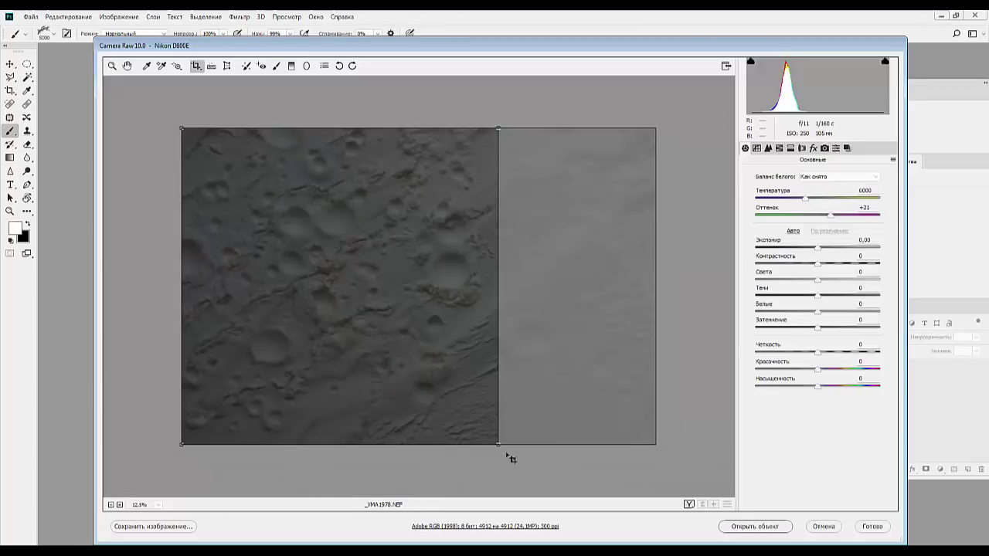
pyautogui.press('z')
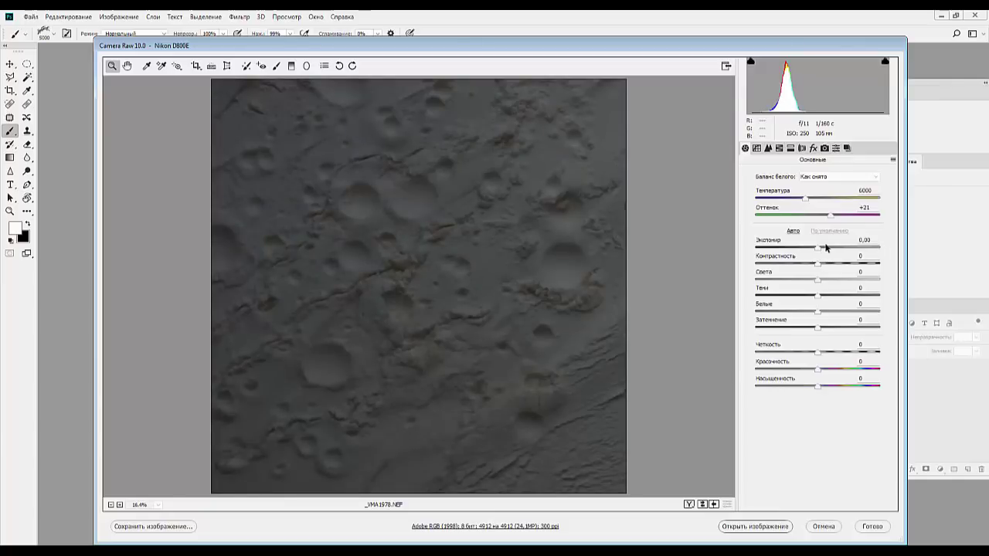
# Brighten the exposure, desaturate fully, set Vibrance -52 and Clarity +100.
pyautogui.moveTo(821, 253); pyautogui.dragTo(838, 253)
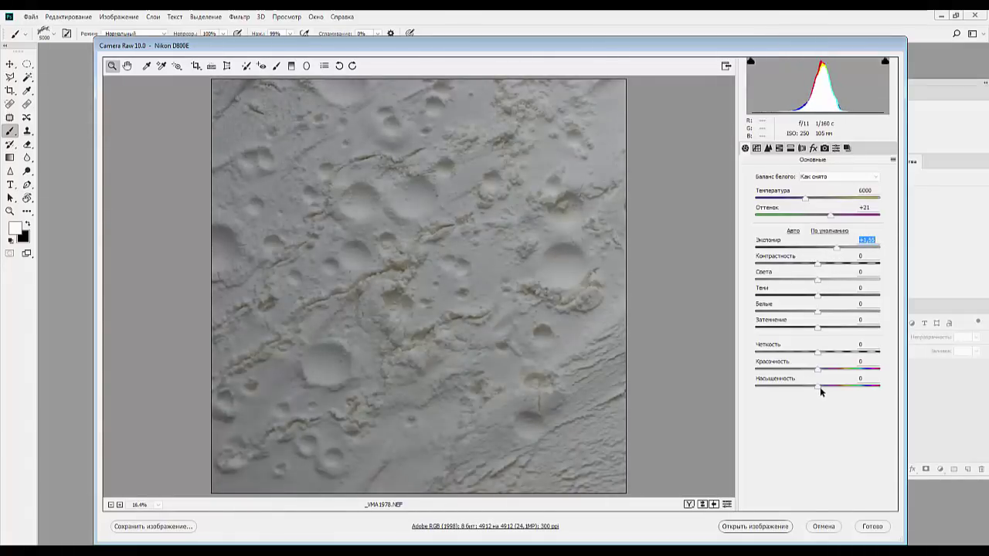
pyautogui.moveTo(818, 386); pyautogui.dragTo(718, 372)
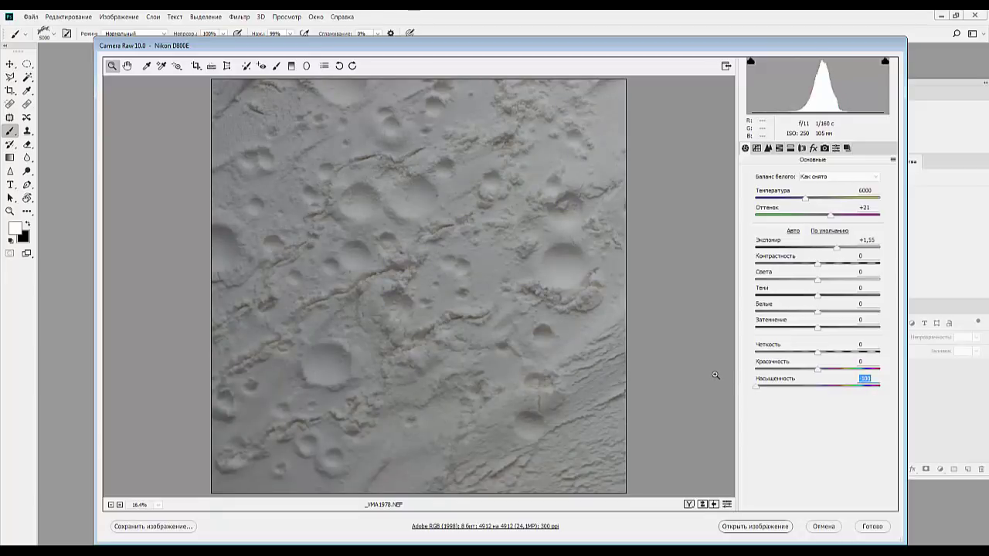
pyautogui.click(809, 369)
pyautogui.moveTo(749, 372); pyautogui.dragTo(893, 369)
pyautogui.moveTo(817, 351); pyautogui.dragTo(905, 350)
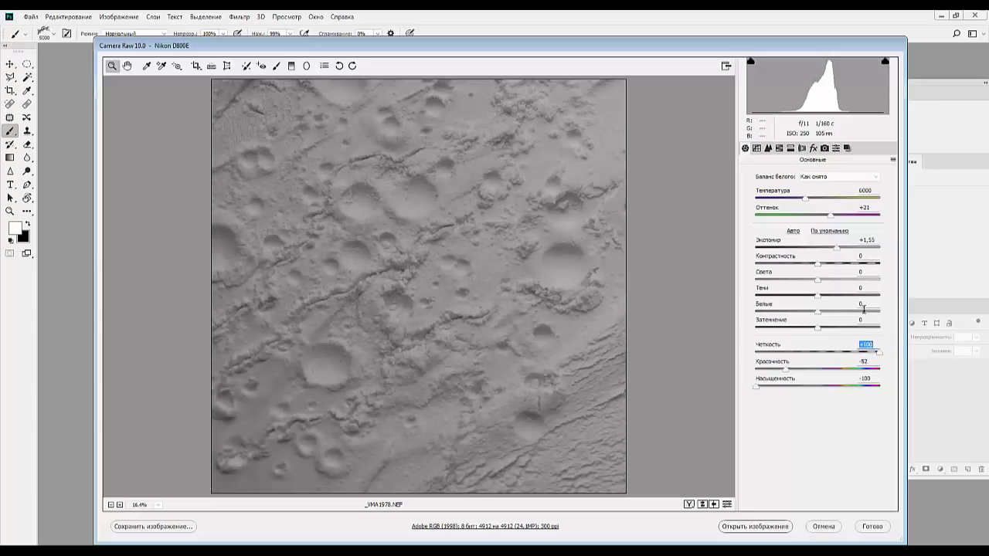
# Set Contrast +78, Exposure +1,45, Highlights +43, Blacks -8, and open the image in Photoshop.
pyautogui.moveTo(817, 263)
pyautogui.mouseDown()
pyautogui.moveTo(885, 264)
pyautogui.moveTo(866, 266)
pyautogui.mouseUp()
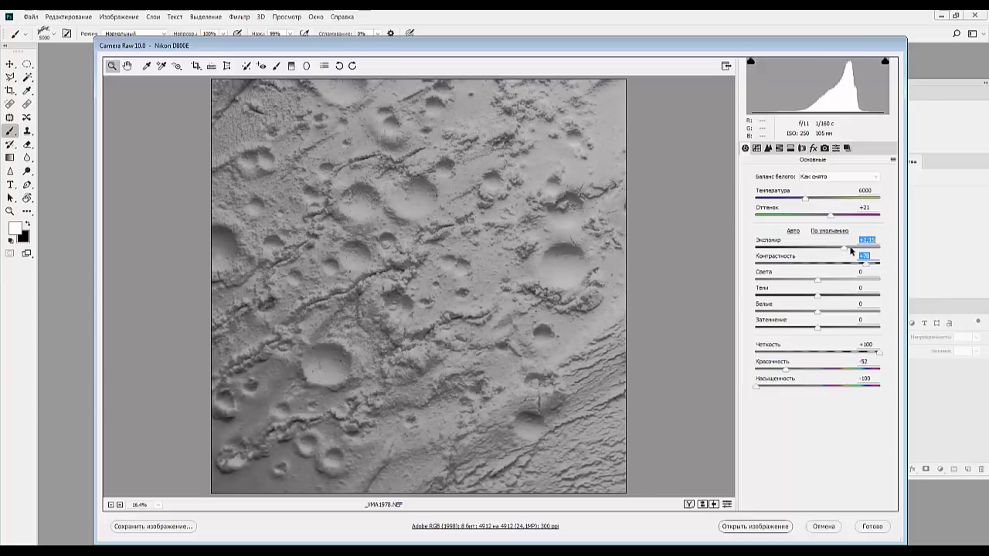
pyautogui.moveTo(834, 246); pyautogui.dragTo(834, 248)
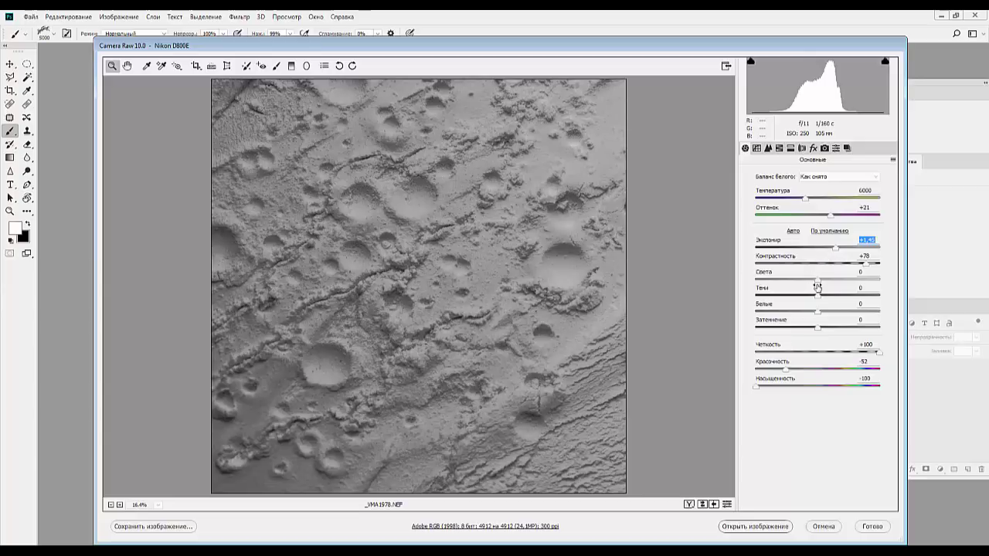
pyautogui.moveTo(818, 285)
pyautogui.mouseDown()
pyautogui.moveTo(844, 283)
pyautogui.moveTo(827, 294)
pyautogui.moveTo(733, 296)
pyautogui.mouseUp()
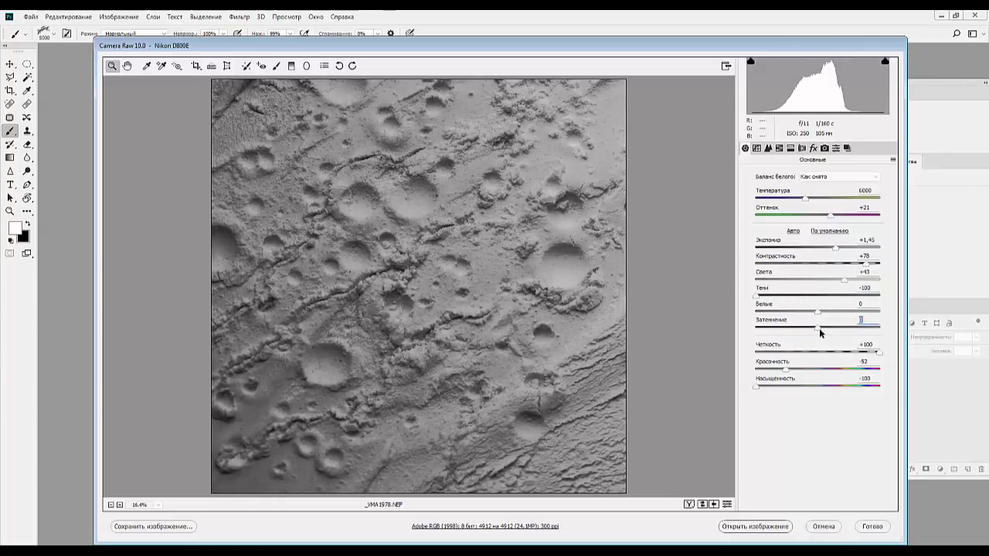
pyautogui.moveTo(820, 332); pyautogui.dragTo(815, 330)
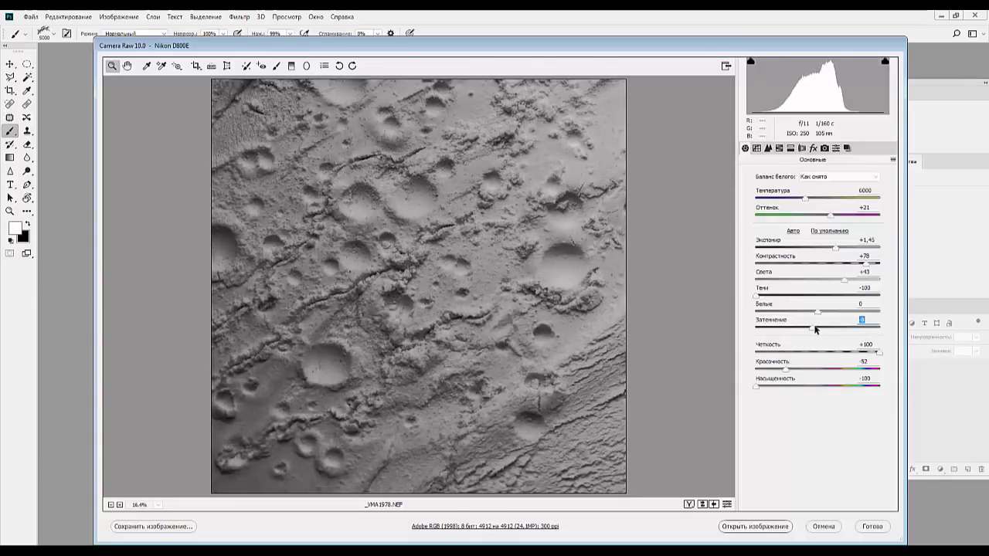
pyautogui.click(743, 527)
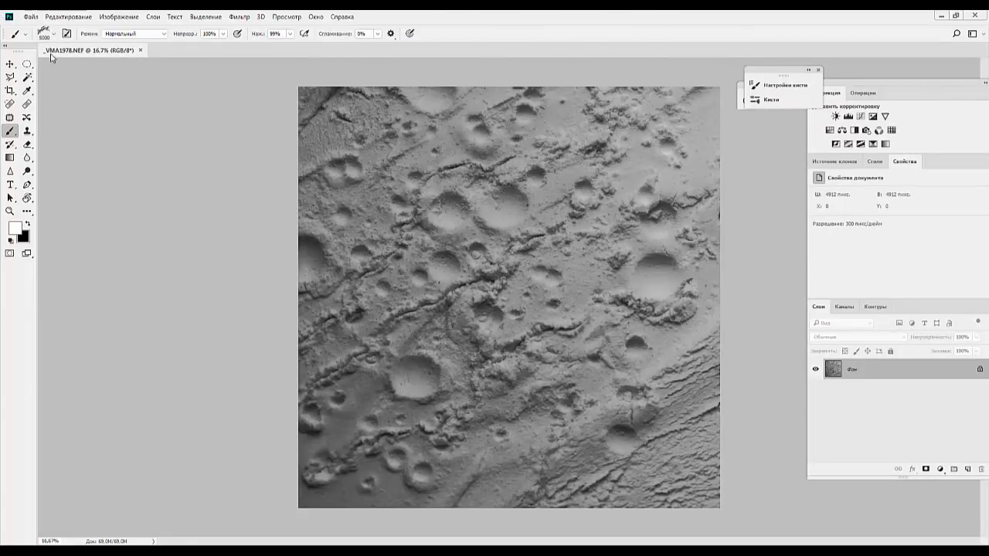
# Choose a 30 px soft round brush and duplicate the Фон layer as Фон копия.
pyautogui.rightClick(7, 135)
pyautogui.click(62, 128)
pyautogui.click(66, 34)
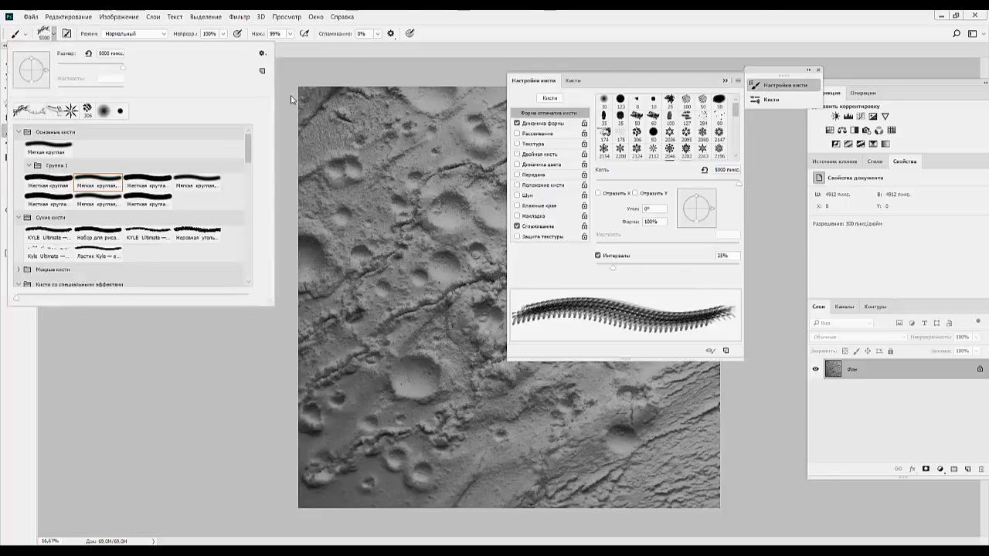
pyautogui.click(604, 101)
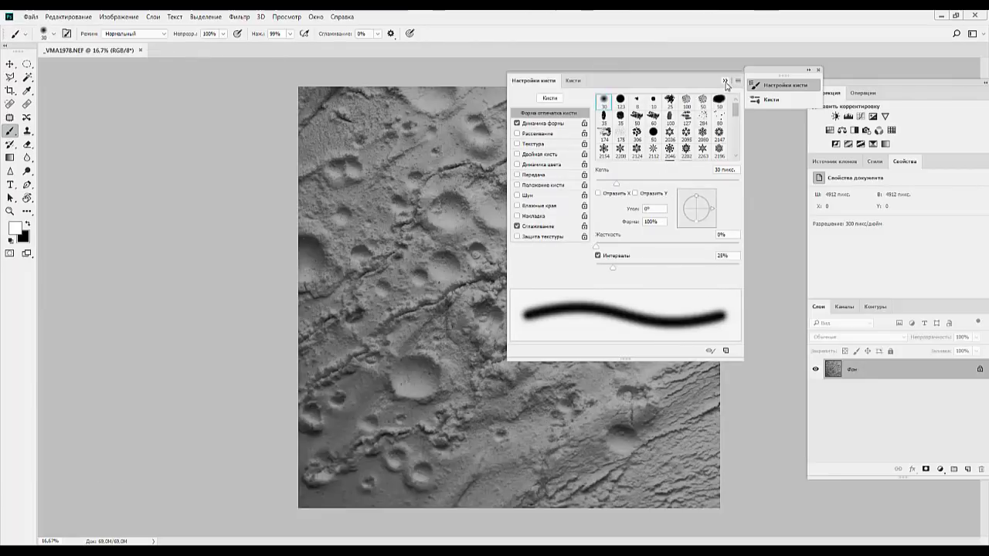
pyautogui.click(725, 80)
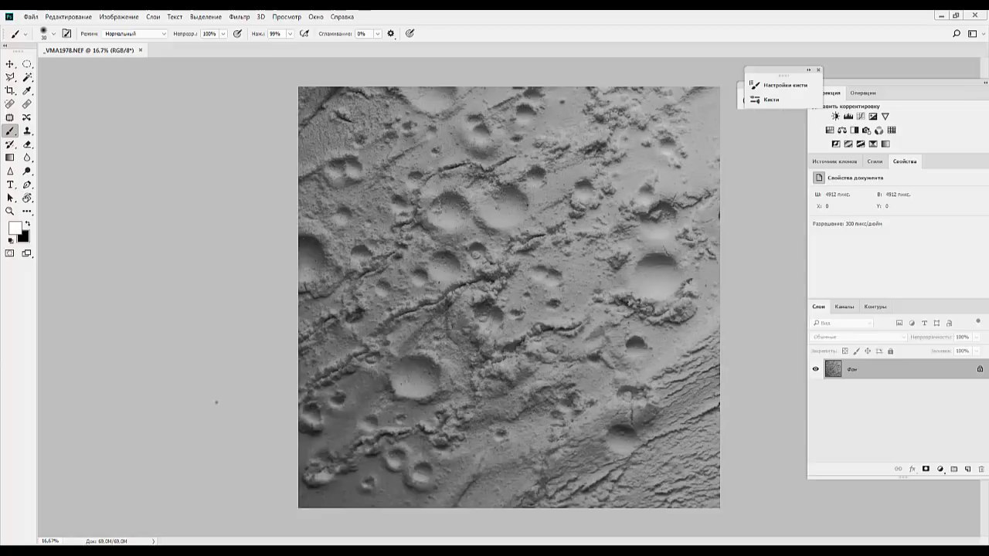
pyautogui.moveTo(887, 373); pyautogui.dragTo(968, 469)
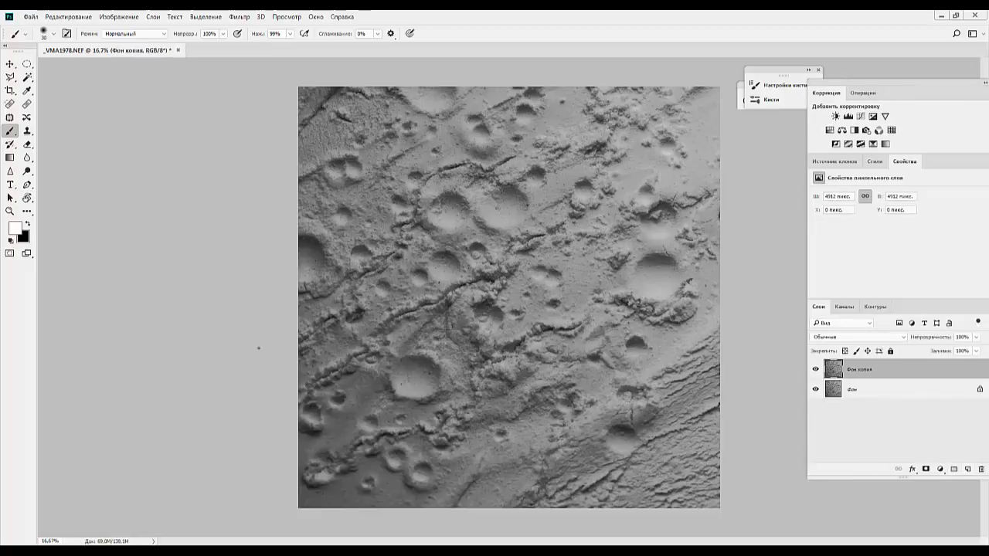
# Draw a circular elliptical selection about 4842 px across, nearly filling the crater image.
pyautogui.click(26, 66)
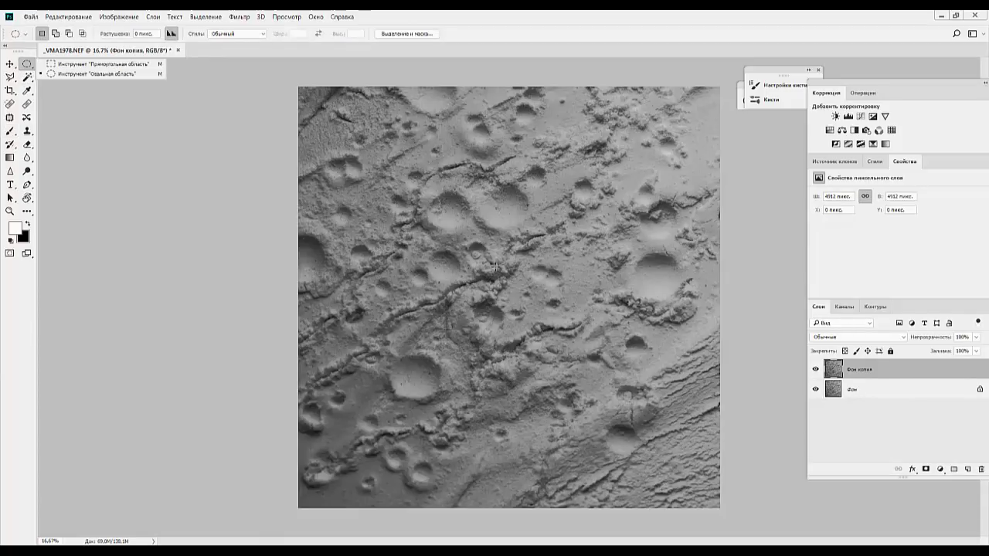
pyautogui.moveTo(349, 156)
pyautogui.mouseDown()
pyautogui.moveTo(591, 398)
pyautogui.moveTo(692, 530)
pyautogui.moveTo(719, 542)
pyautogui.mouseUp()
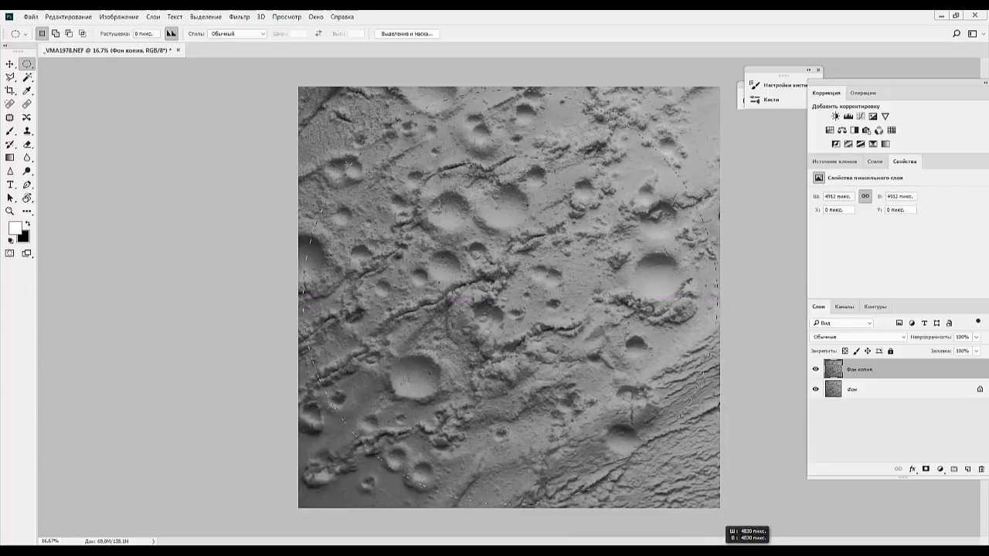
pyautogui.moveTo(720, 510); pyautogui.dragTo(719, 511)
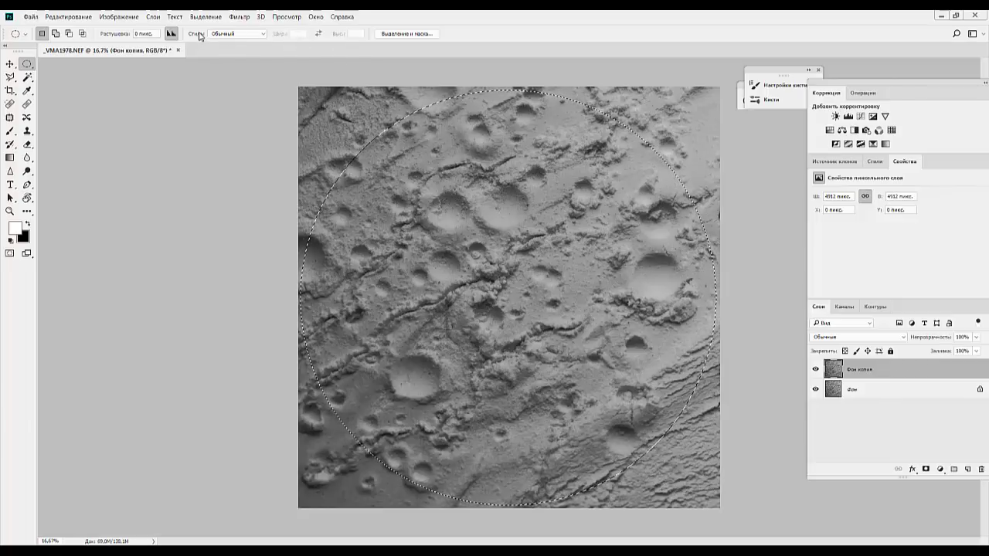
pyautogui.click(237, 17)
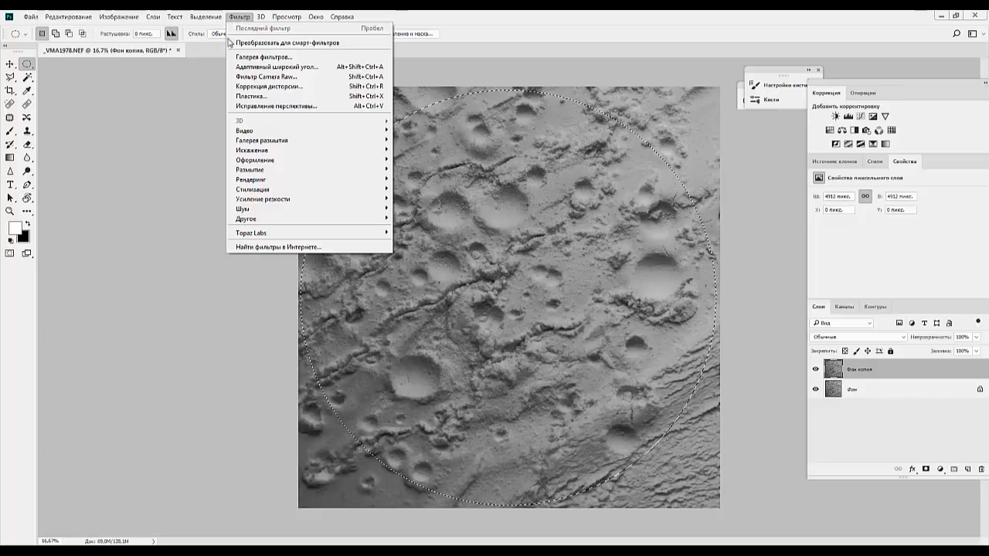
pyautogui.moveTo(255, 150)
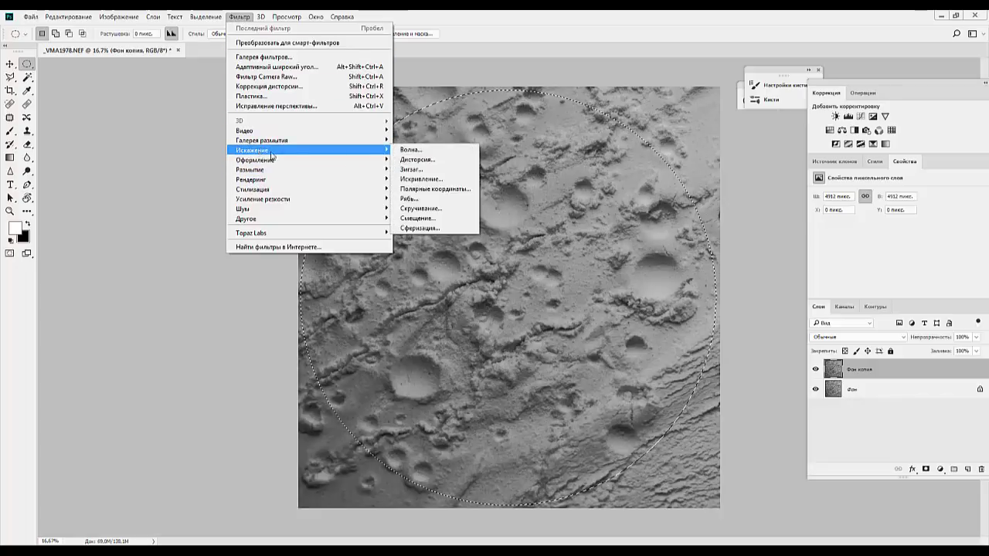
# Apply Spherize at Amount 100 to the circle, leaving the mode unchanged.
pyautogui.click(428, 226)
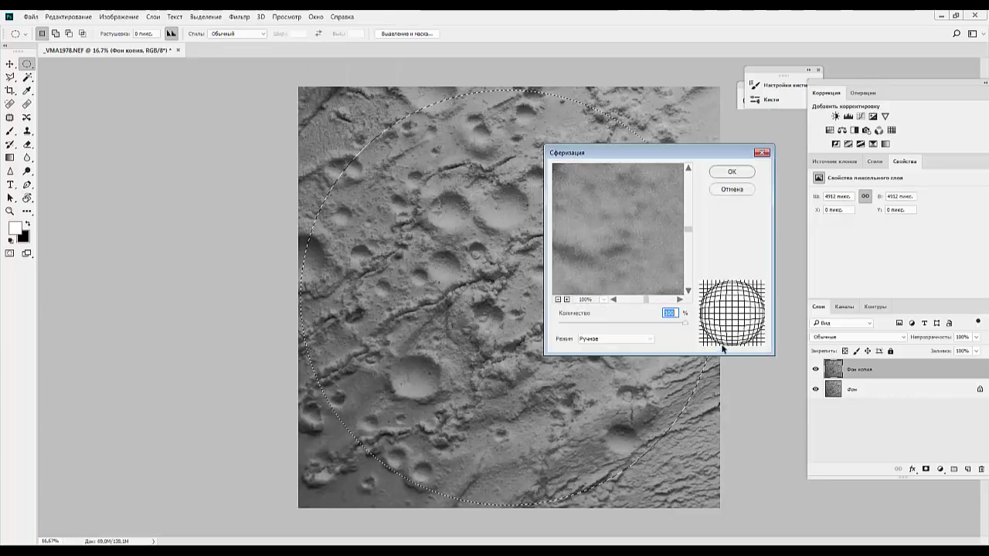
pyautogui.moveTo(685, 323)
pyautogui.mouseDown()
pyautogui.moveTo(560, 337)
pyautogui.moveTo(702, 337)
pyautogui.mouseUp()
pyautogui.click(641, 339)
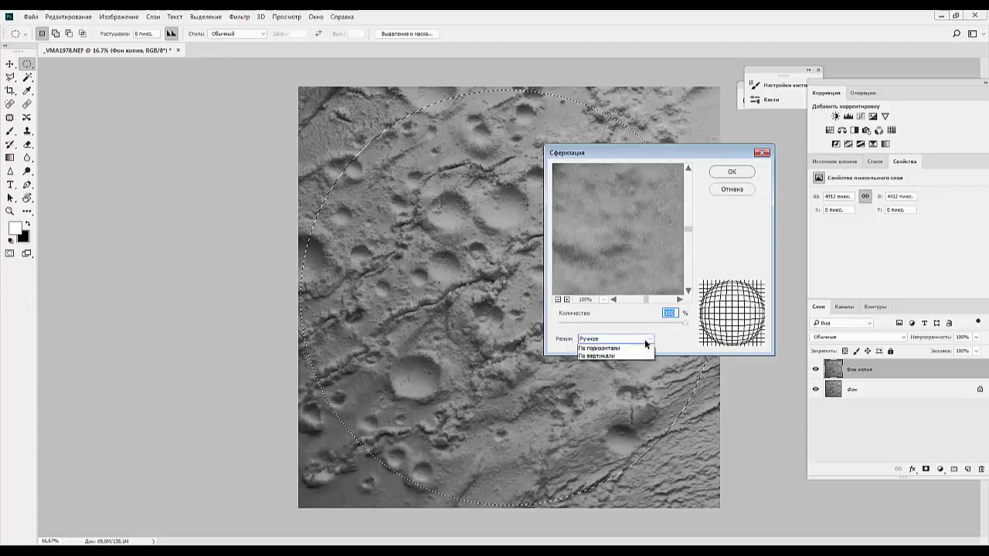
pyautogui.click(644, 340)
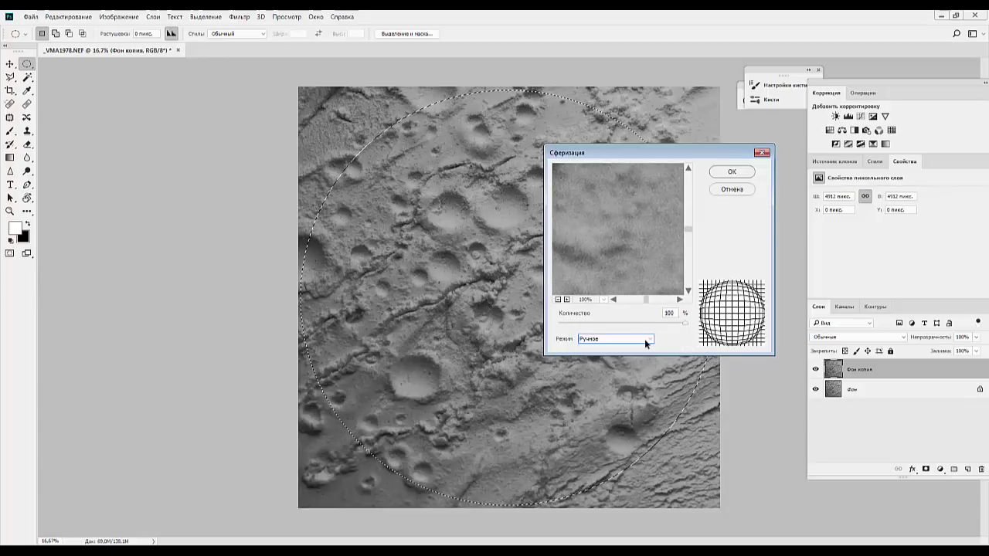
pyautogui.click(578, 314)
pyautogui.click(732, 171)
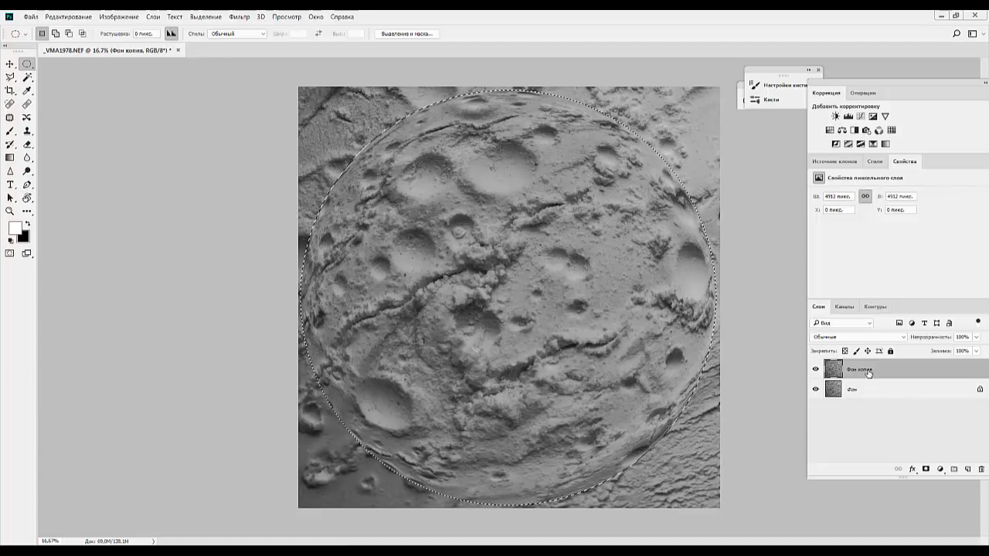
# Copy the spherized disc to its own layer and fill Фон копия with black.
pyautogui.hotkey('ctrl', 'j')
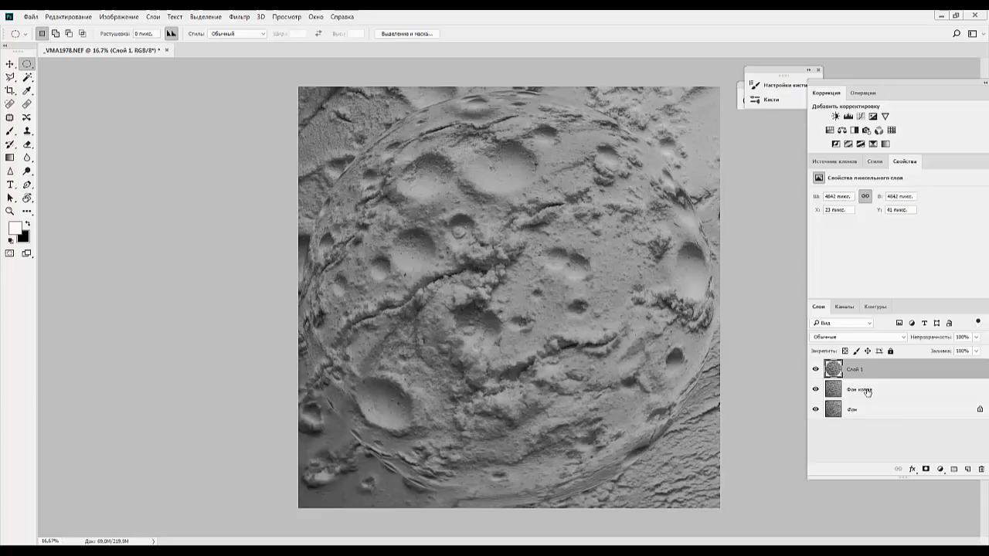
pyautogui.click(868, 391)
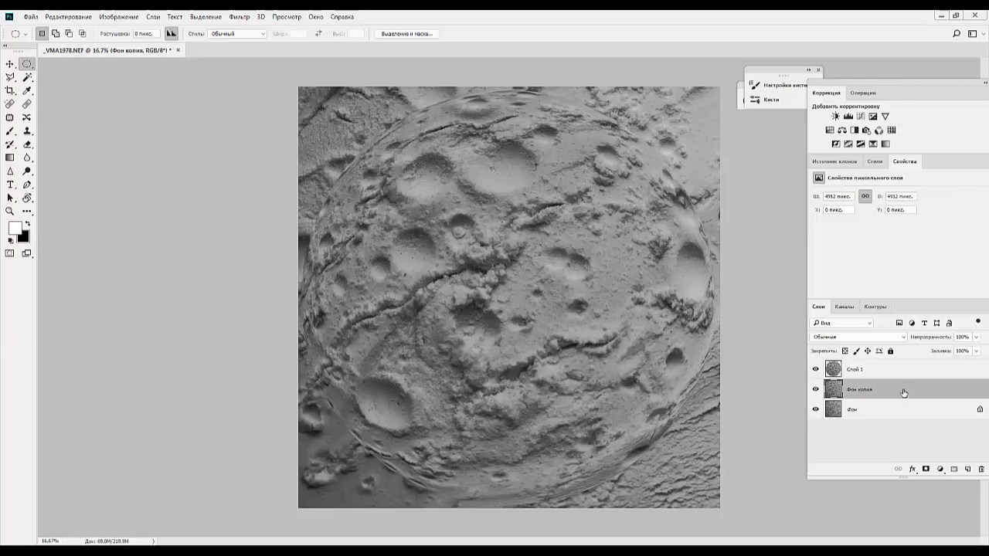
pyautogui.hotkey('ctrl', 'BackSpace')
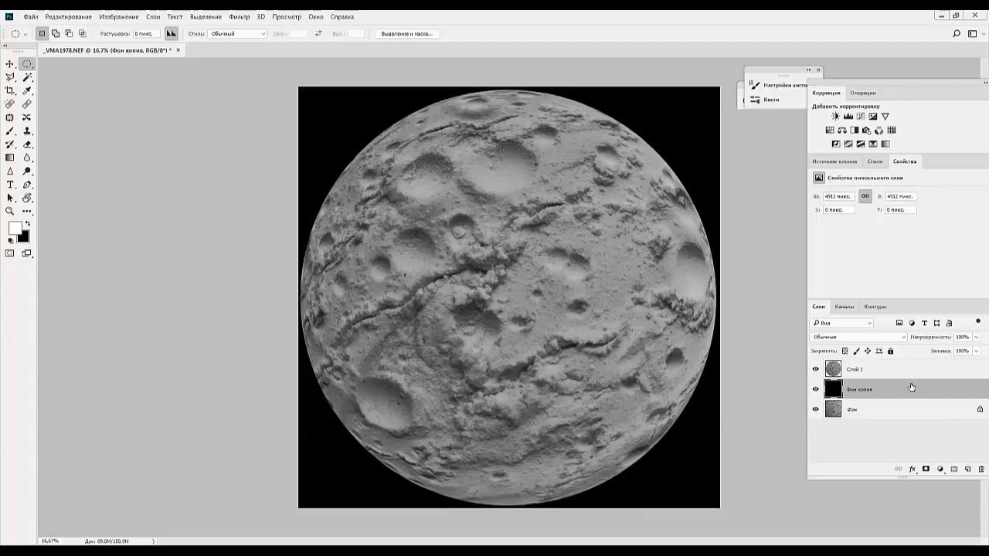
pyautogui.hotkey('ctrl', '-')
pyautogui.hotkey('ctrl', '-')
pyautogui.hotkey('ctrl', '-')
pyautogui.hotkey('ctrl', '+')
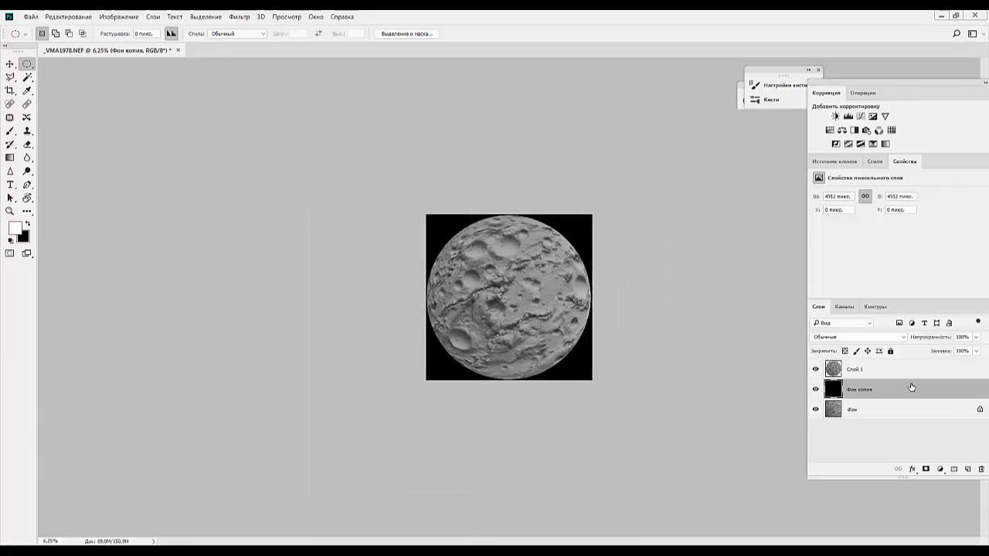
pyautogui.hotkey('ctrl', '+')
pyautogui.hotkey('ctrl', '+')
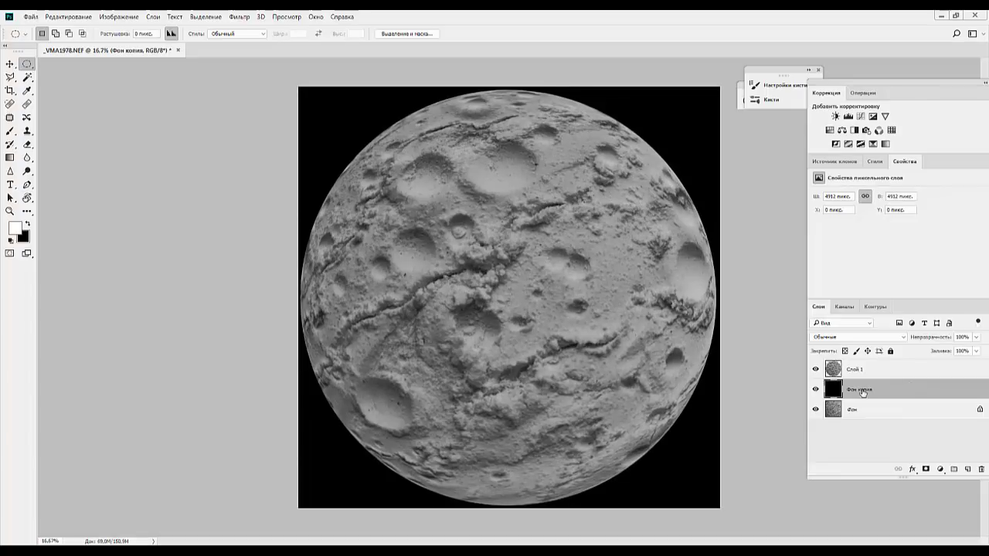
# Duplicate the moon layer Слой 1 as Слой 1 копия.
pyautogui.click(887, 369)
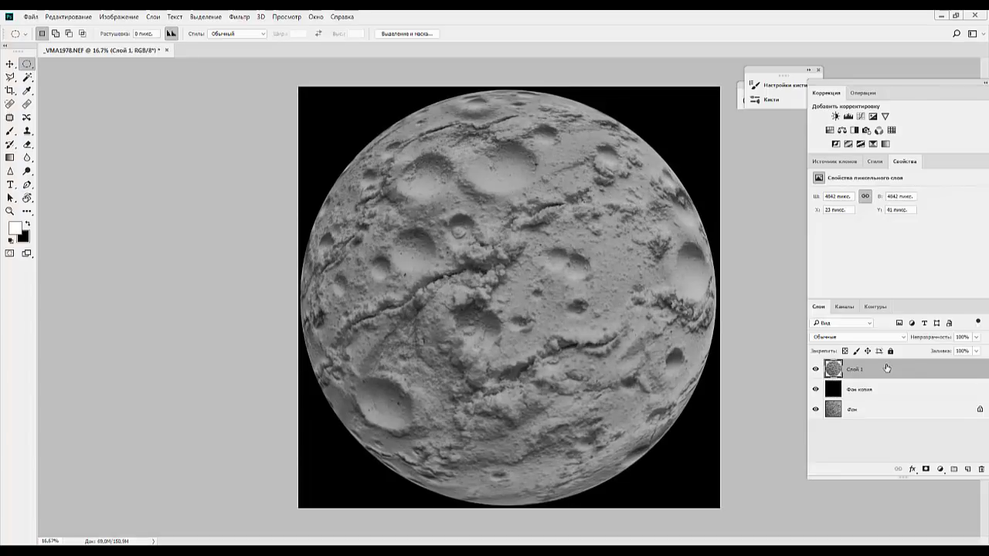
pyautogui.moveTo(887, 369); pyautogui.dragTo(969, 472)
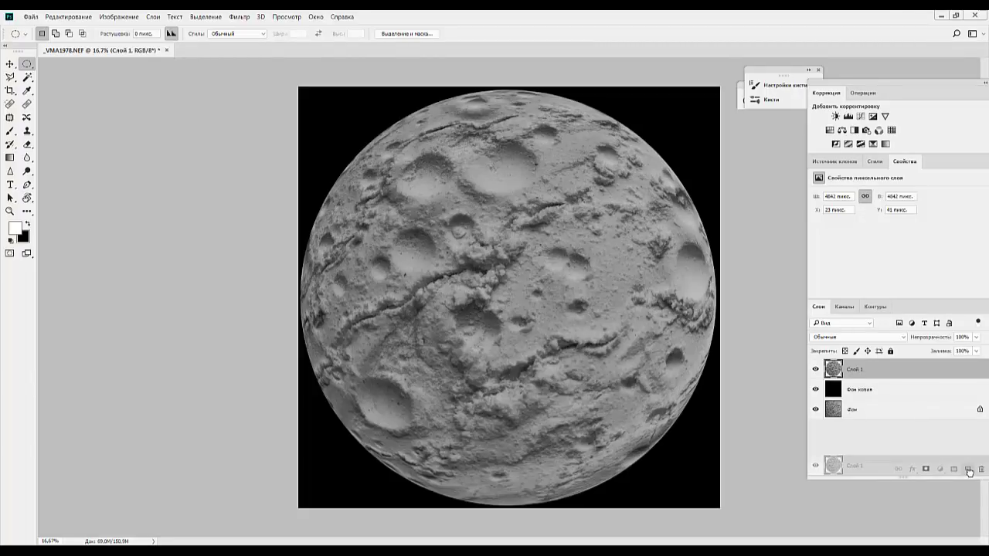
pyautogui.moveTo(969, 472); pyautogui.dragTo(969, 471)
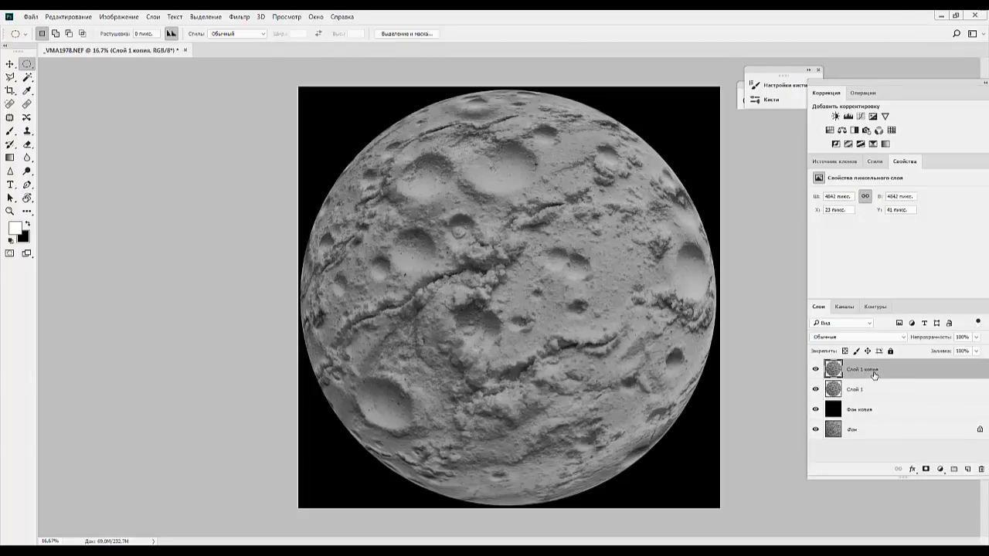
# Cycle through blend modes for Слой 1 копия and settle on Linear Light (Линейный свет).
pyautogui.click(839, 340)
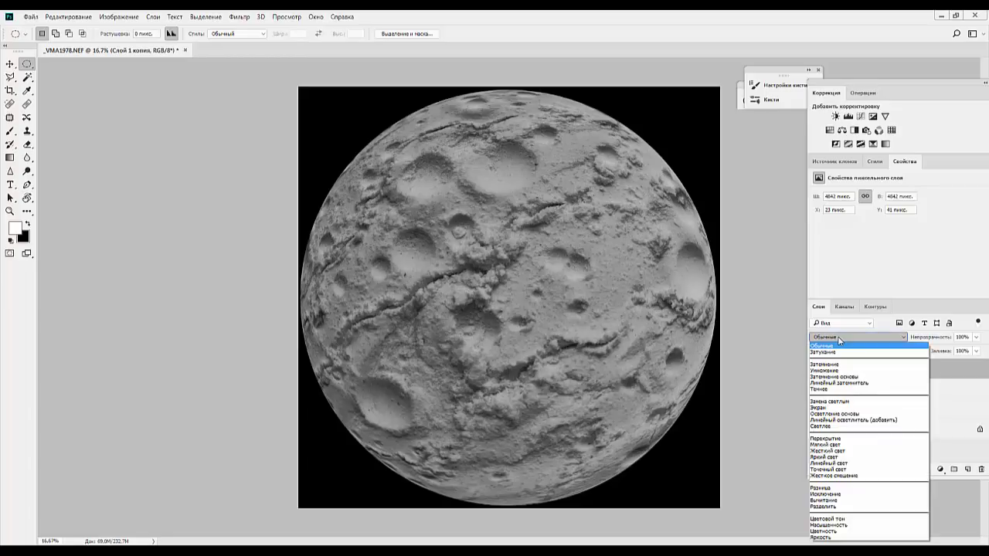
pyautogui.click(838, 341)
pyautogui.click(838, 340)
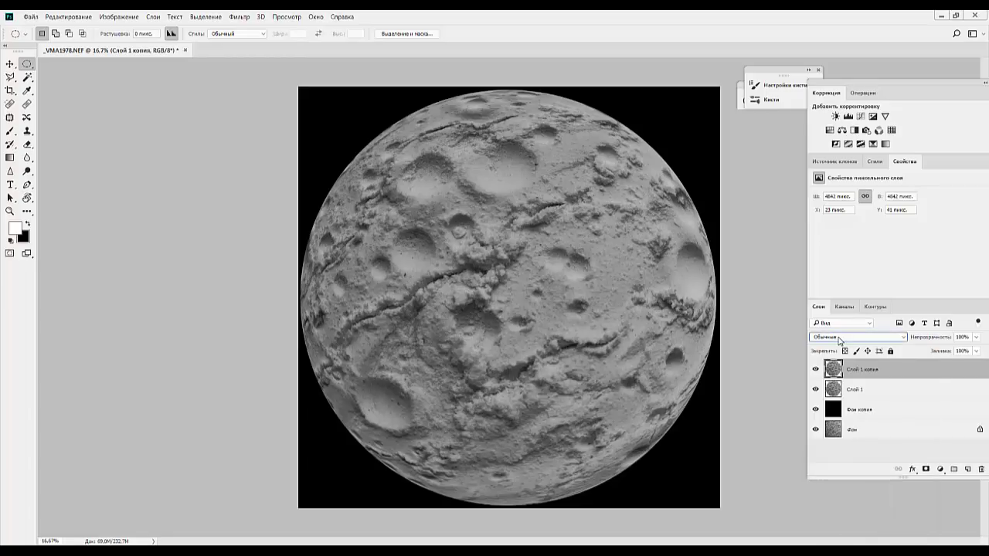
pyautogui.scroll(-1, 839, 341)
pyautogui.scroll(-1, 838, 341)
pyautogui.scroll(-1, 839, 341)
pyautogui.scroll(-1, 839, 341)
pyautogui.scroll(-1, 839, 341)
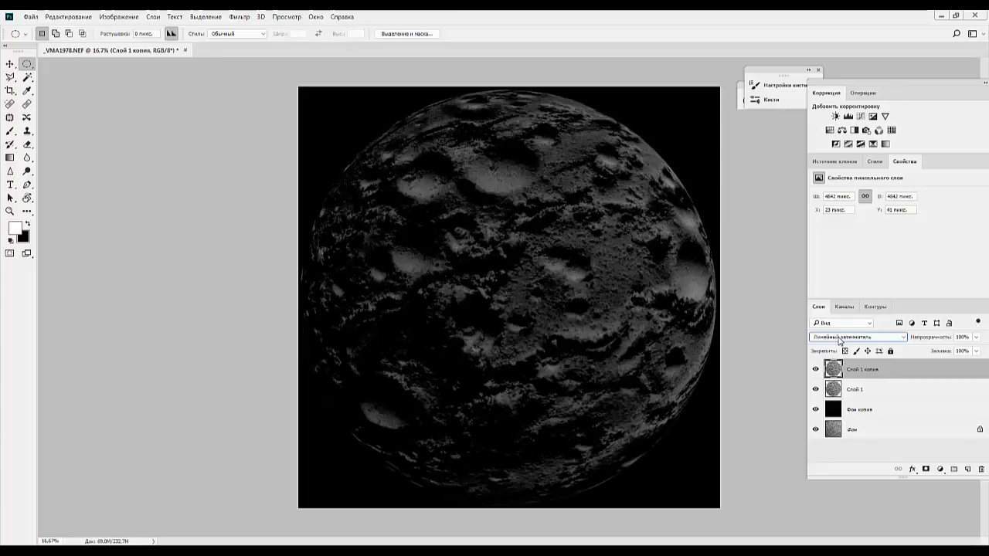
pyautogui.scroll(-1, 838, 341)
pyautogui.scroll(-1, 839, 341)
pyautogui.scroll(-1, 838, 340)
pyautogui.scroll(-1, 838, 341)
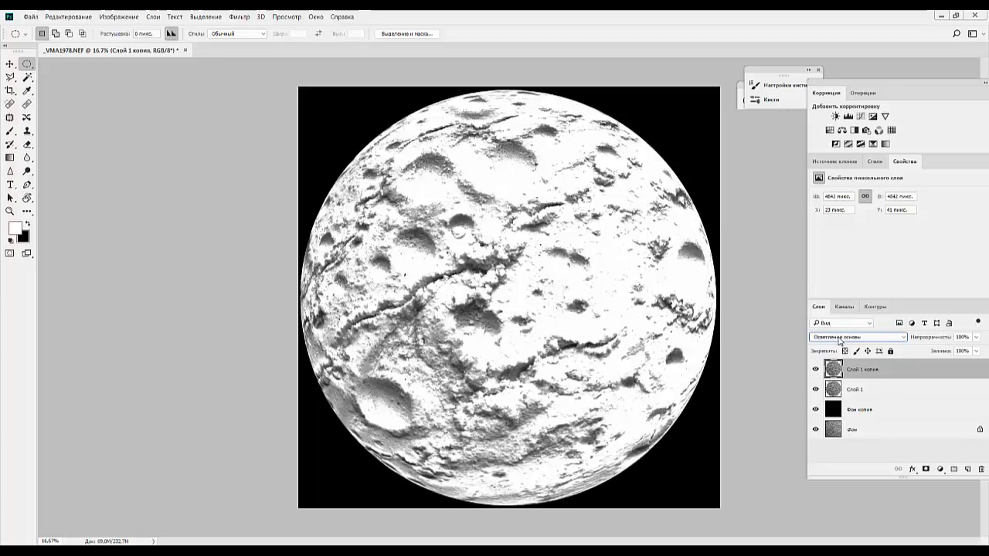
pyautogui.scroll(-1, 838, 341)
pyautogui.scroll(-1, 839, 341)
pyautogui.scroll(-1, 839, 341)
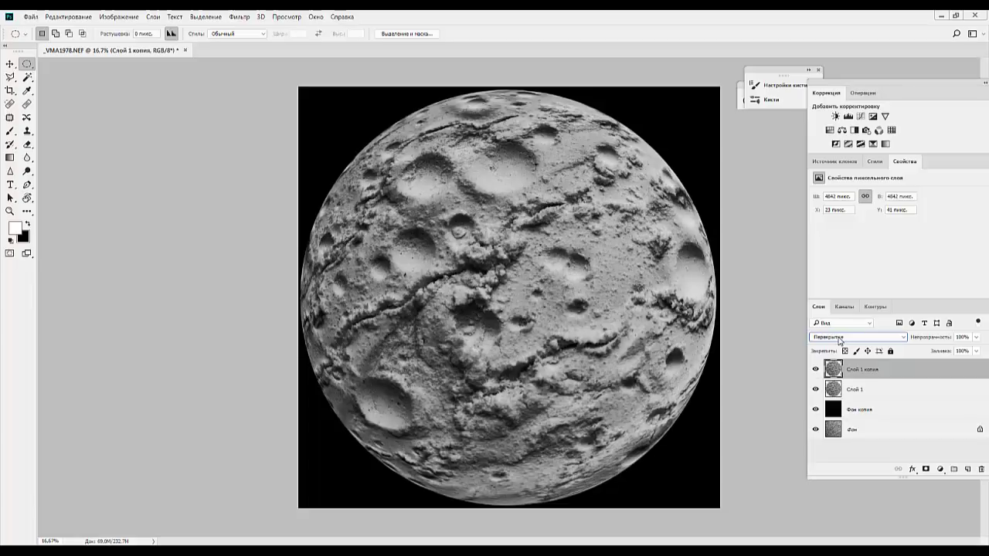
pyautogui.scroll(-1, 839, 340)
pyautogui.scroll(-1, 839, 341)
pyautogui.scroll(-1, 838, 340)
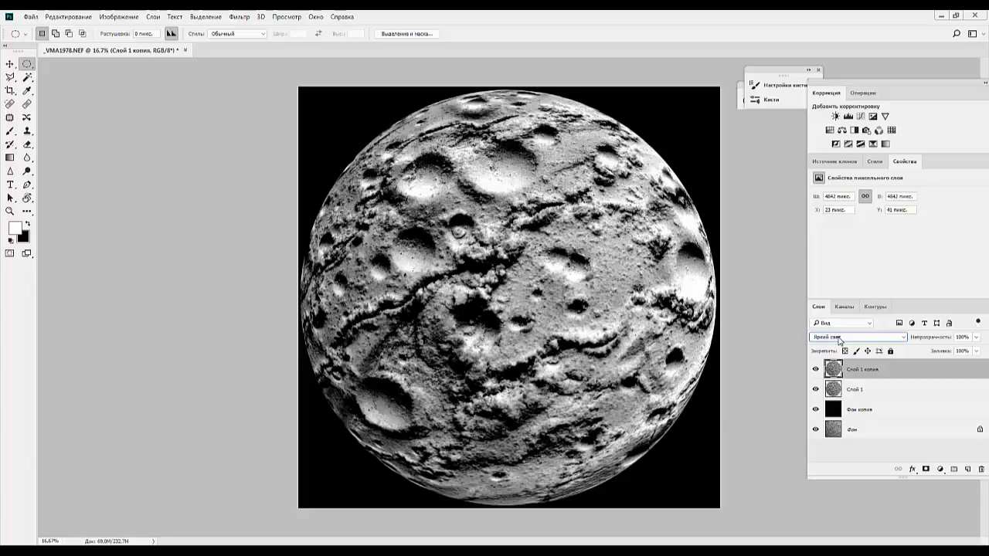
pyautogui.scroll(-2, 838, 341)
pyautogui.scroll(1, 839, 341)
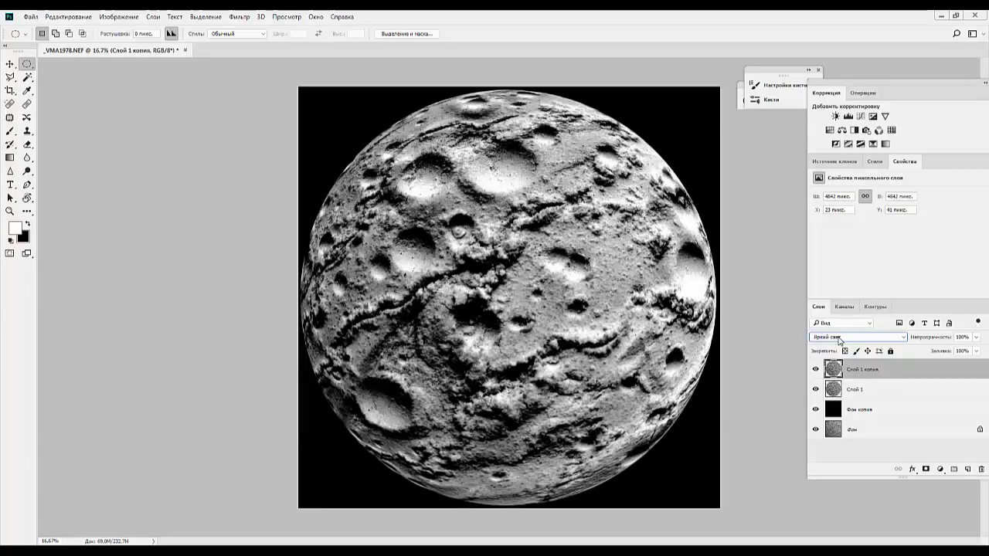
pyautogui.scroll(-1, 839, 341)
pyautogui.scroll(1, 839, 340)
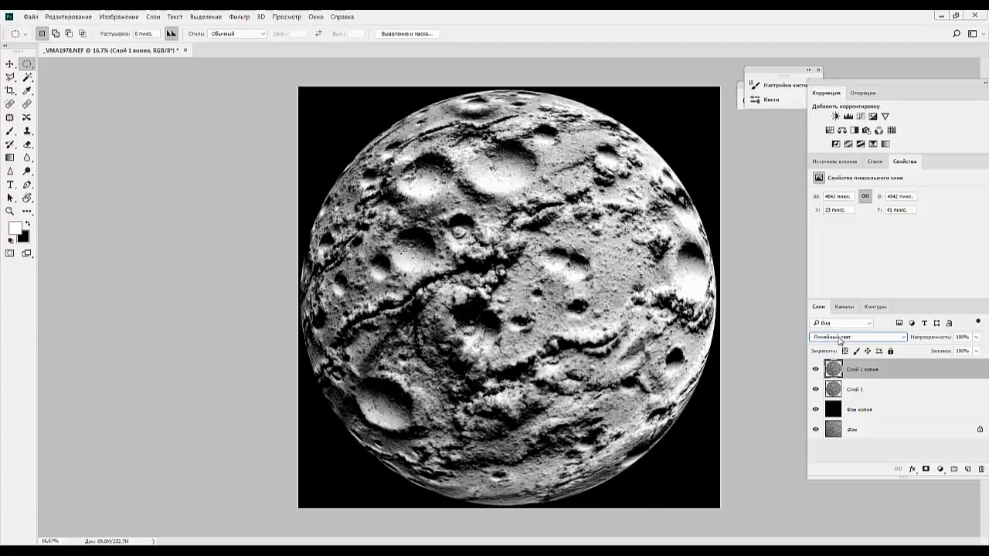
pyautogui.scroll(-1, 839, 341)
pyautogui.scroll(-1, 839, 341)
pyautogui.scroll(-1, 839, 341)
pyautogui.scroll(-2, 838, 341)
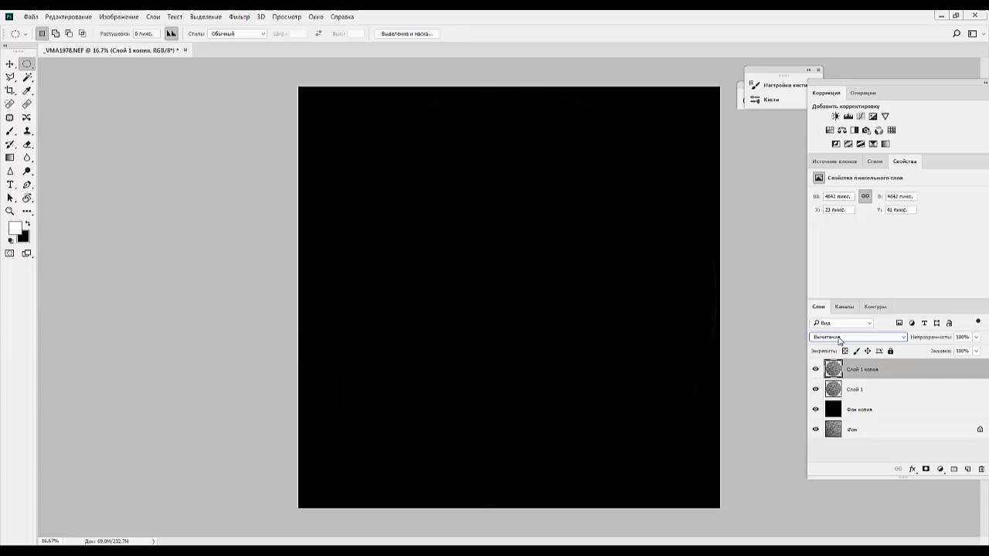
pyautogui.scroll(-1, 839, 341)
pyautogui.scroll(-1, 839, 341)
pyautogui.scroll(1, 838, 340)
pyautogui.scroll(2, 839, 340)
pyautogui.scroll(1, 839, 341)
pyautogui.scroll(1, 838, 341)
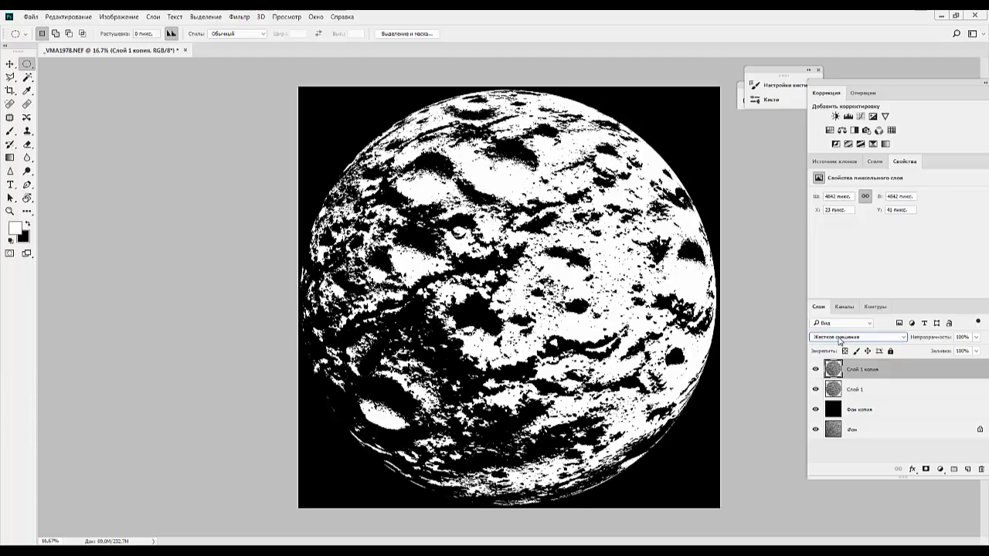
pyautogui.scroll(1, 839, 341)
pyautogui.scroll(1, 840, 341)
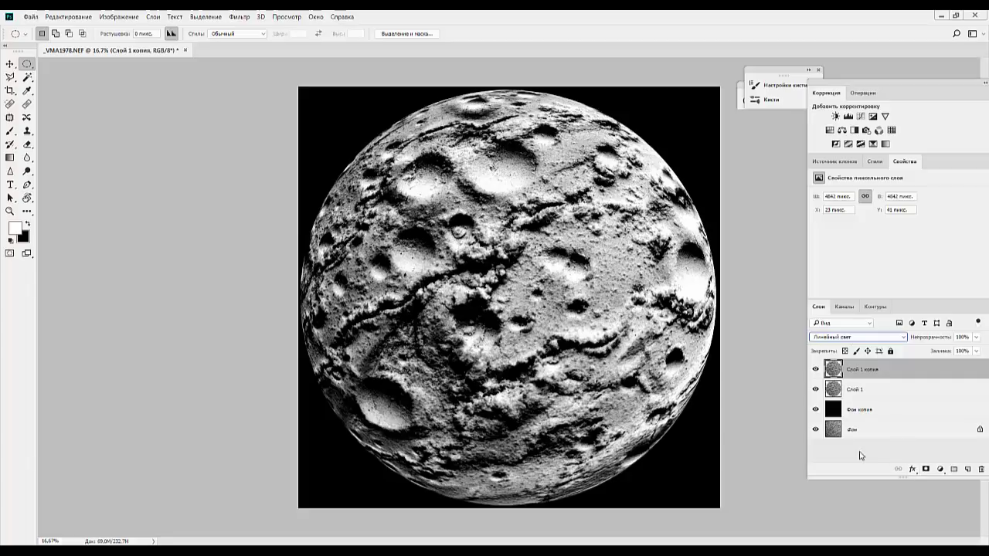
# Merge the Linear Light moon copy down into Слой 1.
pyautogui.hotkey('ctrl', '-')
pyautogui.hotkey('ctrl', '-')
pyautogui.hotkey('ctrl', '-')
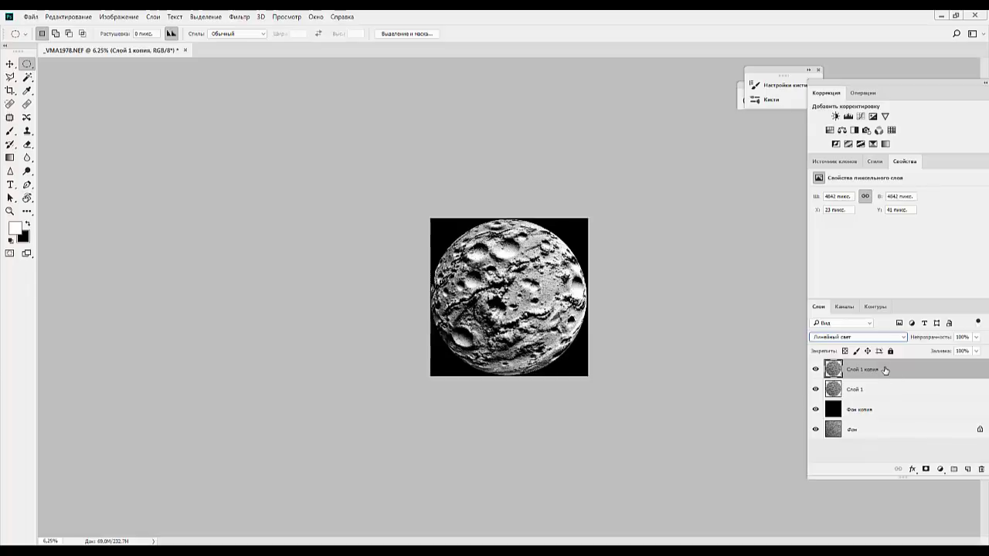
pyautogui.hotkey('ctrl', 'e')
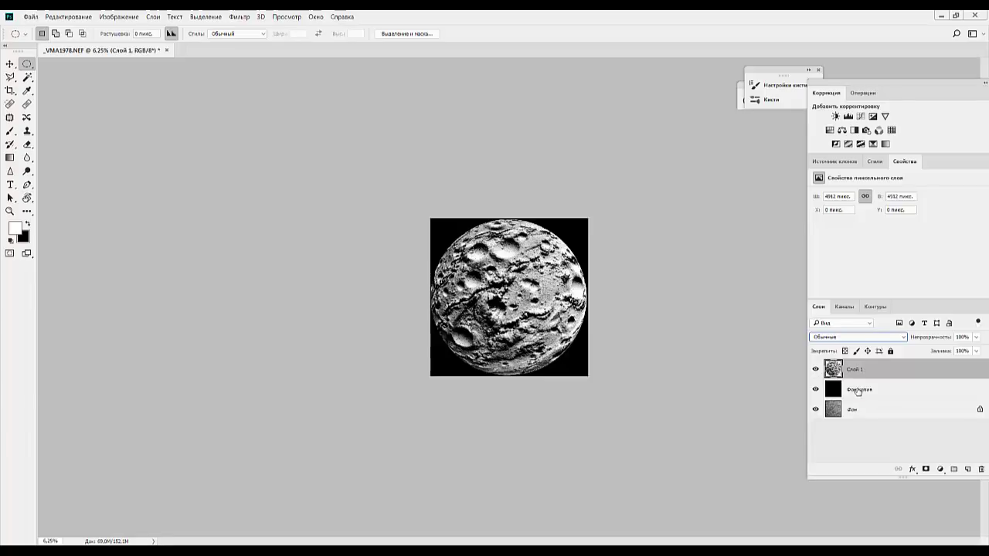
pyautogui.click(857, 390)
pyautogui.hotkey('alt', ']')
# Scale the moon to about 63% and place it slightly above and left of centre.
pyautogui.hotkey('ctrl', 't')
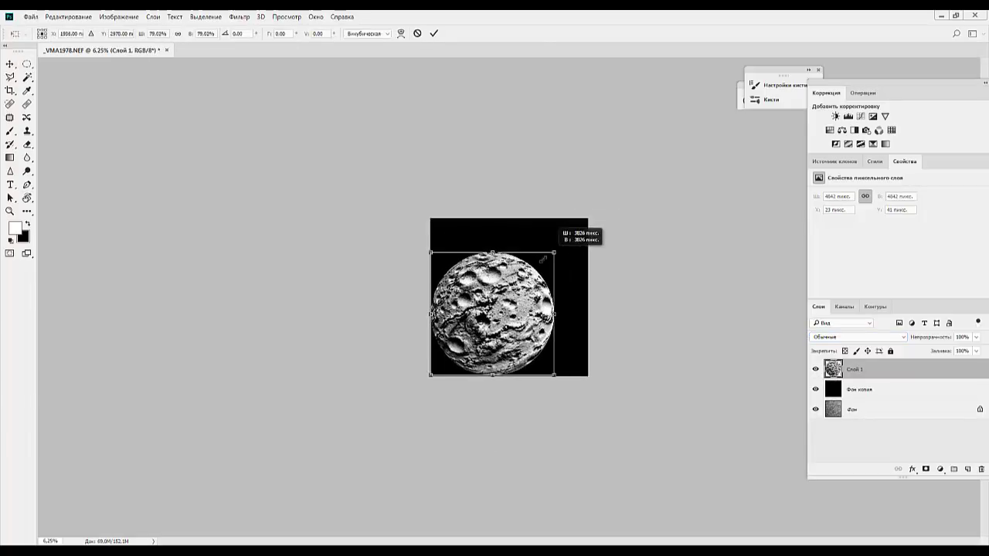
pyautogui.moveTo(588, 218); pyautogui.dragTo(529, 277)
pyautogui.moveTo(498, 313); pyautogui.dragTo(520, 257)
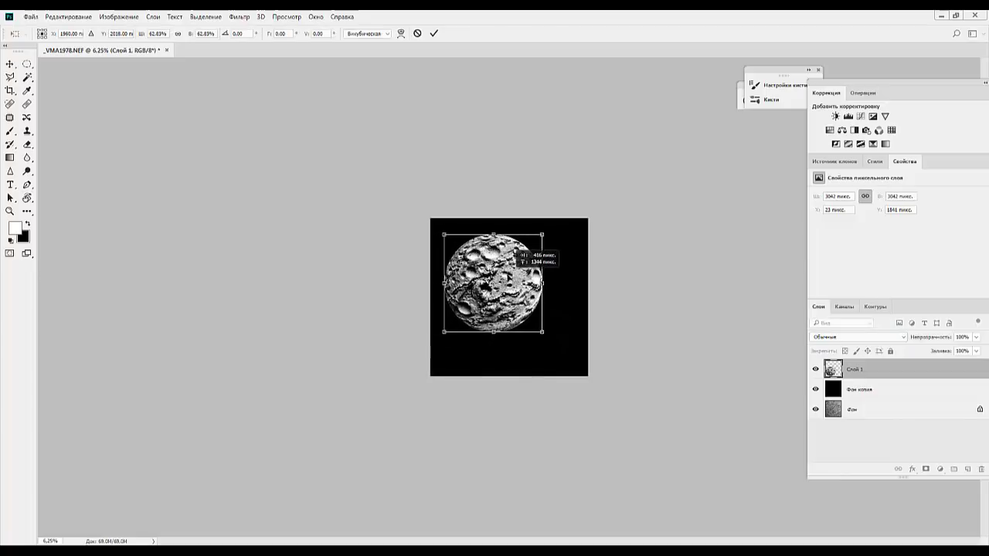
pyautogui.press('Return')
pyautogui.press('m')
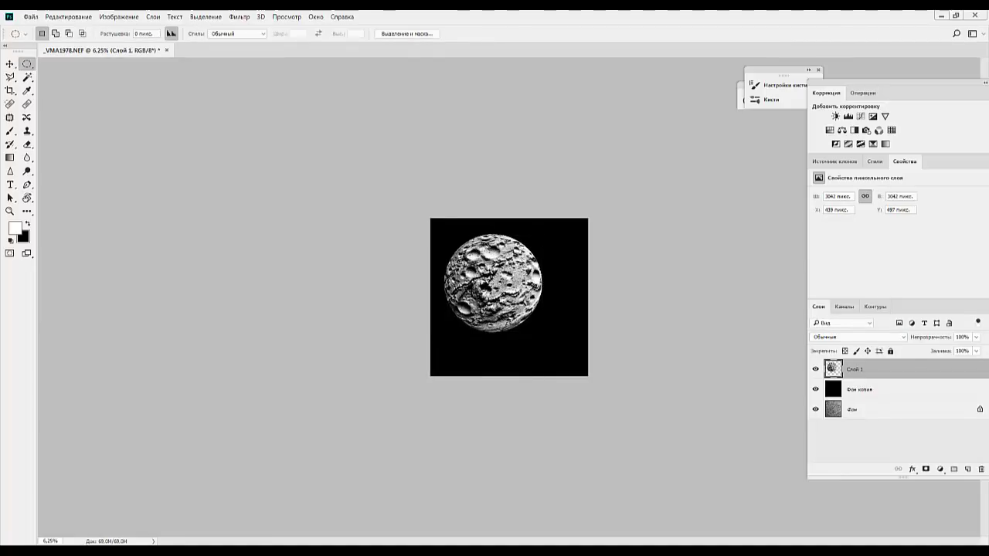
pyautogui.hotkey('ctrl', '+')
pyautogui.hotkey('ctrl', '+')
pyautogui.hotkey('ctrl', '+')
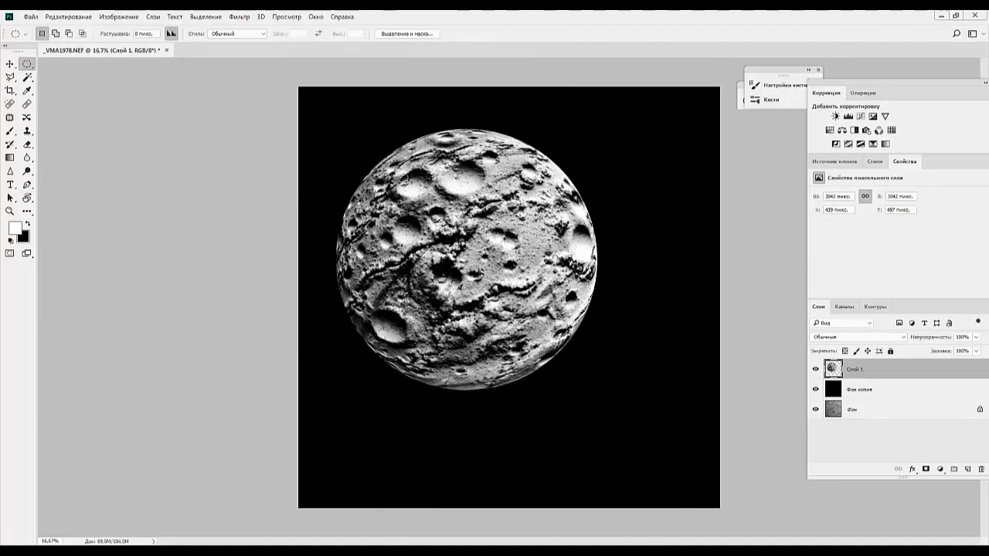
pyautogui.hotkey('ctrl', '-')
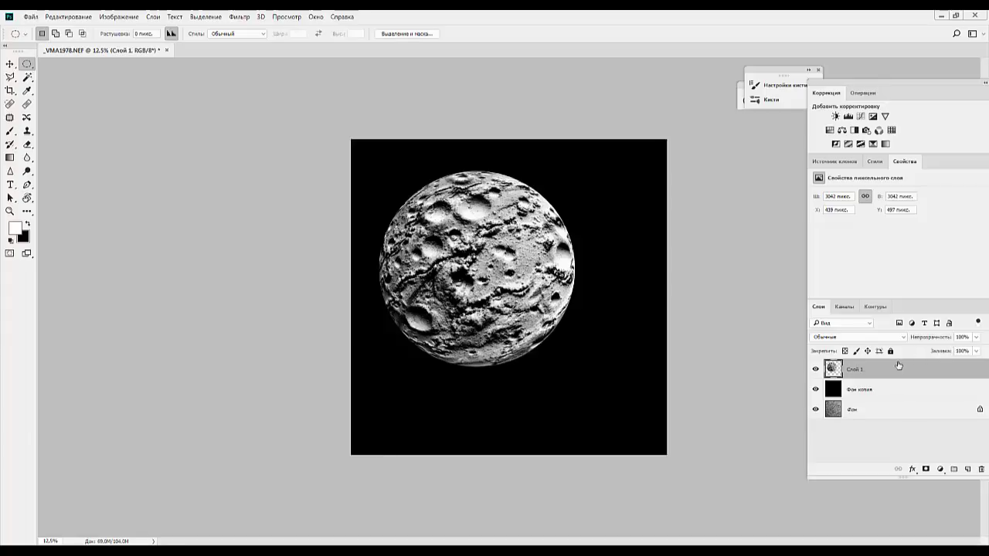
pyautogui.click(881, 394)
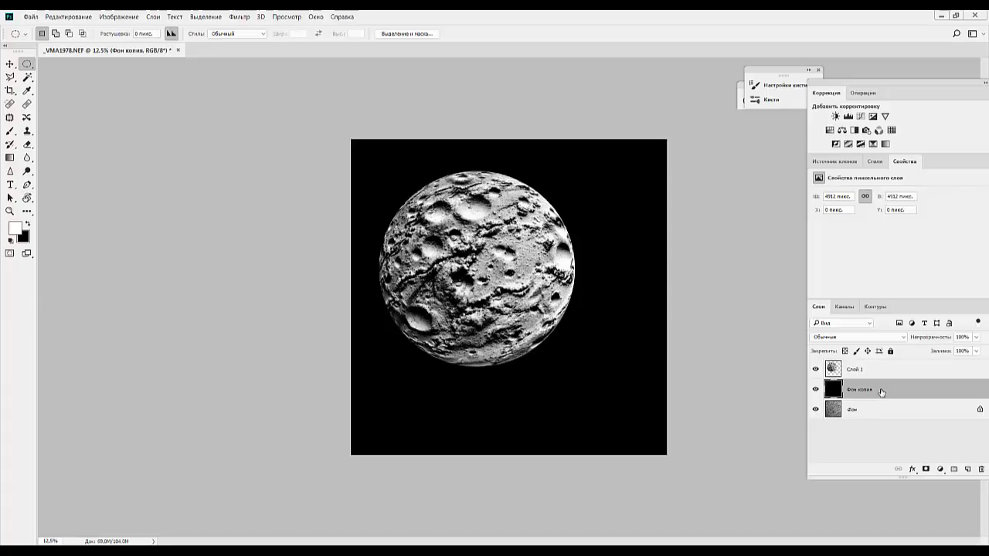
pyautogui.click(967, 468)
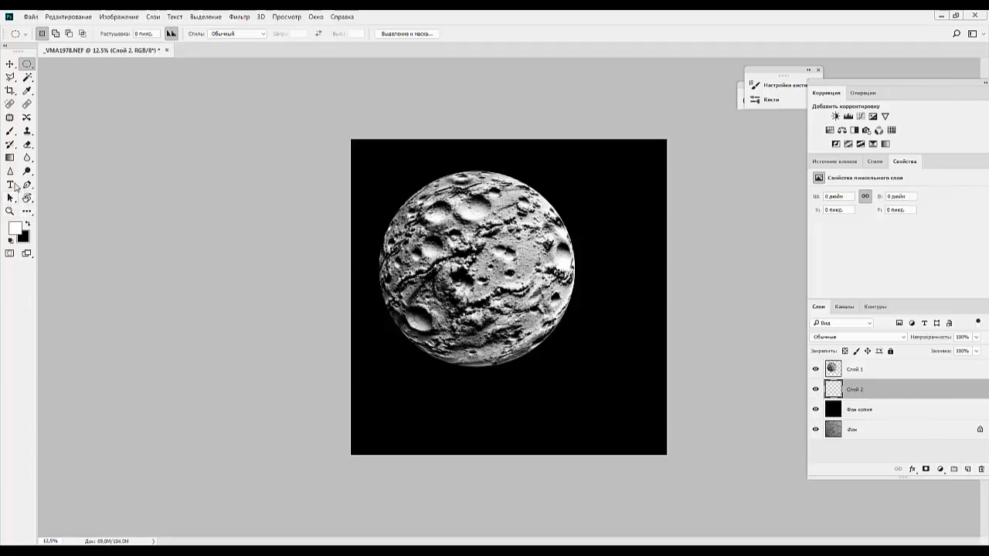
pyautogui.click(27, 224)
pyautogui.hotkey('ctrl', 'BackSpace')
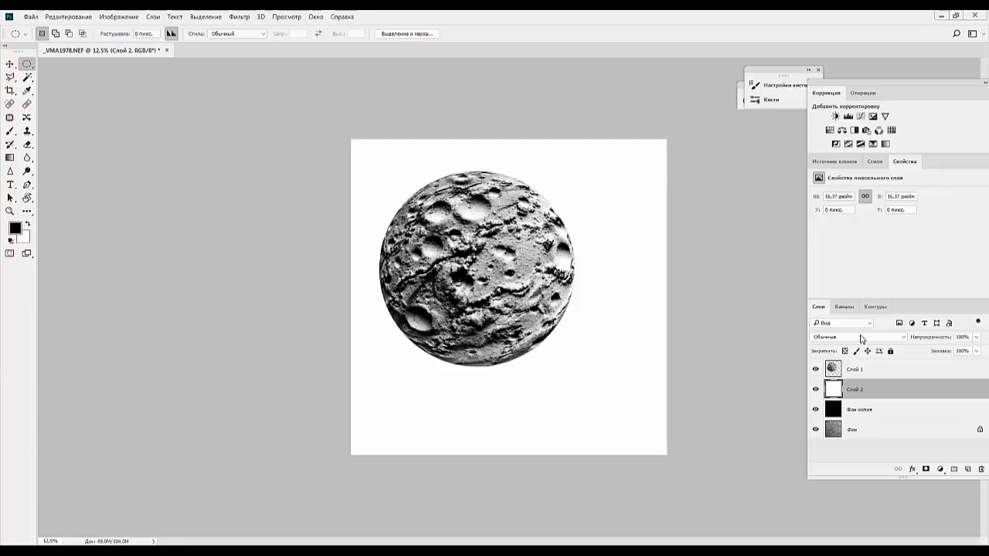
pyautogui.click(859, 337)
pyautogui.click(843, 352)
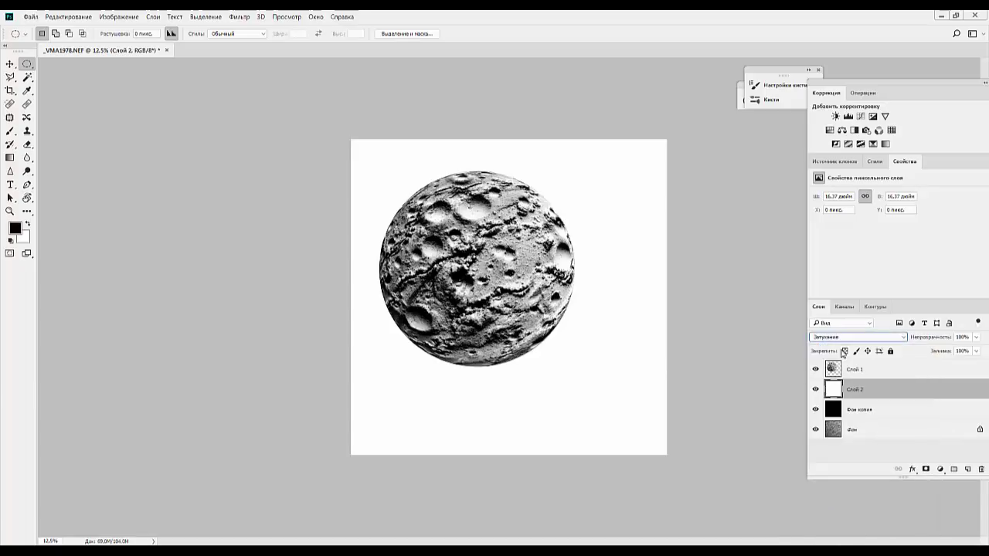
pyautogui.moveTo(936, 344); pyautogui.dragTo(834, 350)
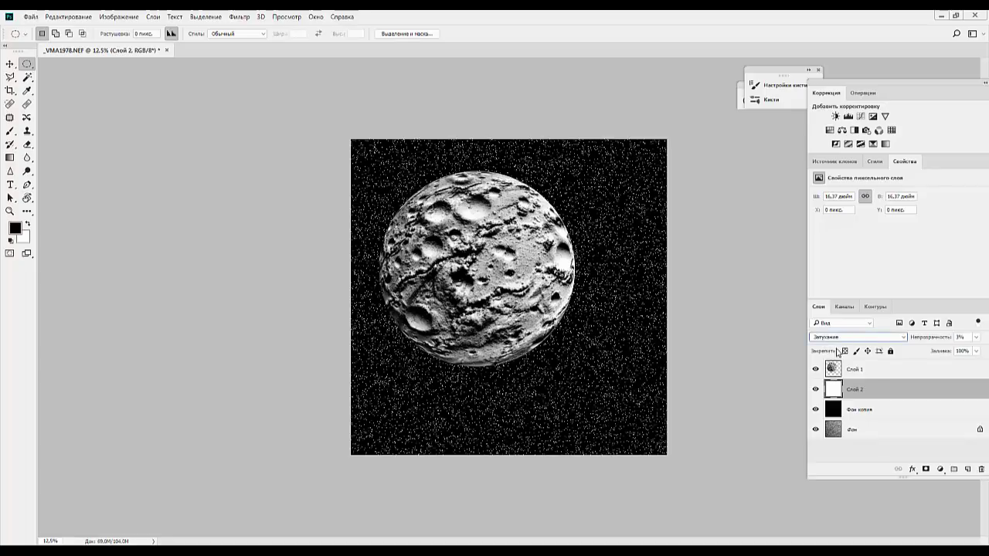
pyautogui.click(924, 342)
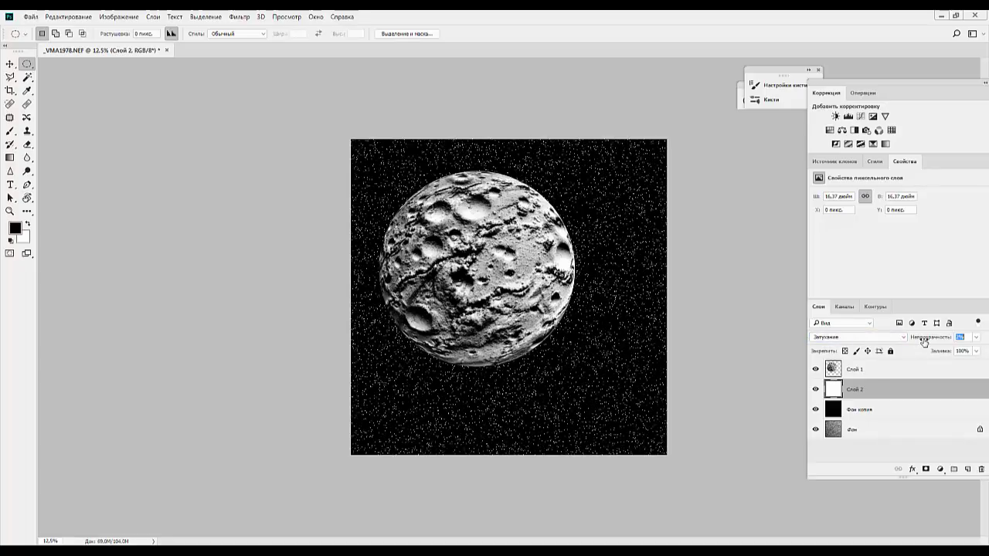
pyautogui.moveTo(924, 342); pyautogui.dragTo(924, 342)
pyautogui.press('Return')
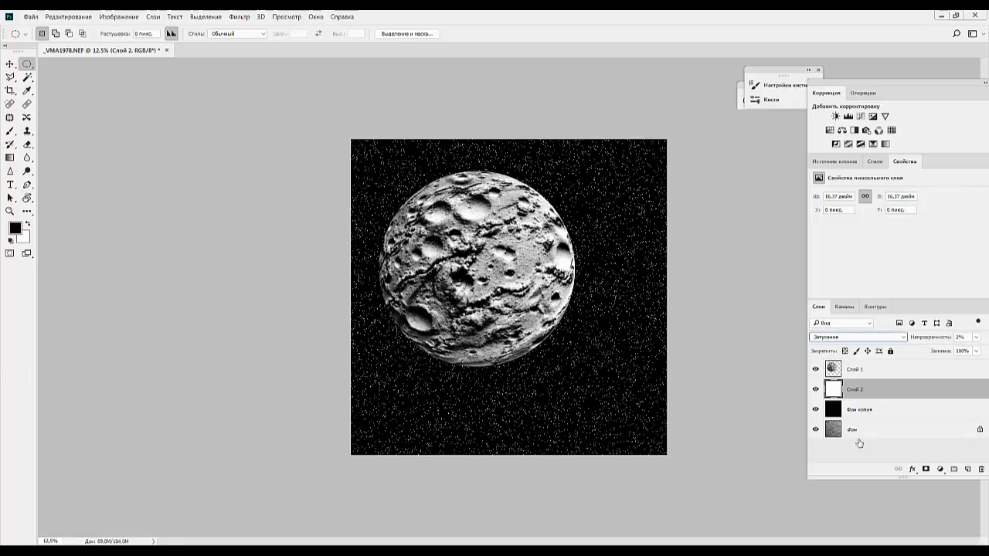
pyautogui.hotkey('ctrl', '+')
pyautogui.hotkey('ctrl', '+')
pyautogui.hotkey('ctrl', '+')
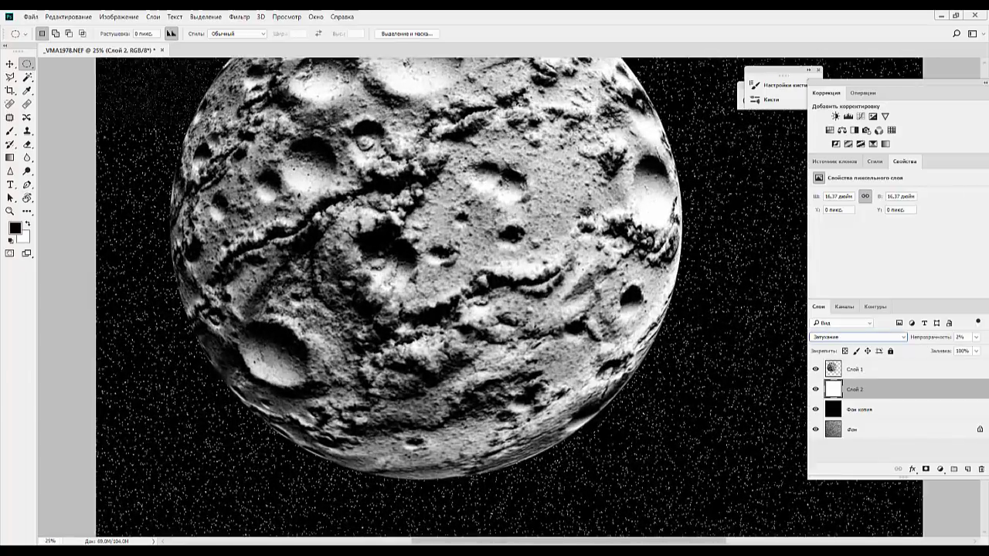
pyautogui.hotkey('ctrl', '-')
pyautogui.hotkey('ctrl', '-')
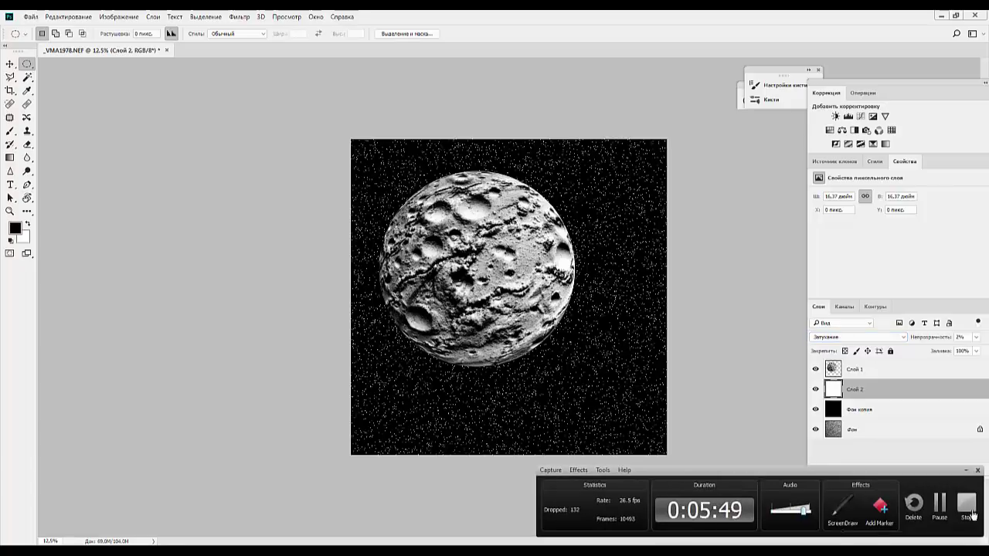
# Add a new layer above Фон копия and merge it with the star layer Слой 3.
pyautogui.click(967, 508)
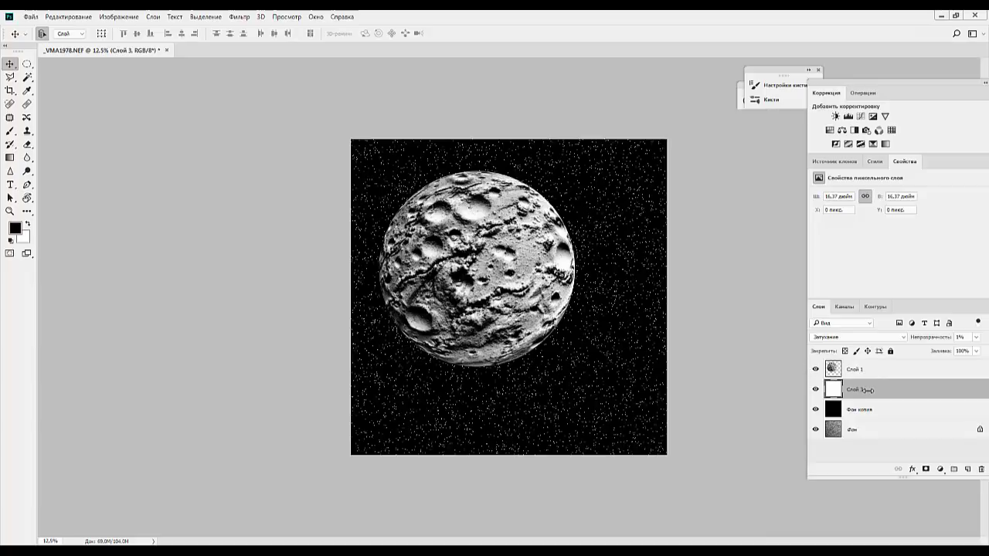
pyautogui.moveTo(868, 394); pyautogui.dragTo(968, 471)
pyautogui.click(924, 412)
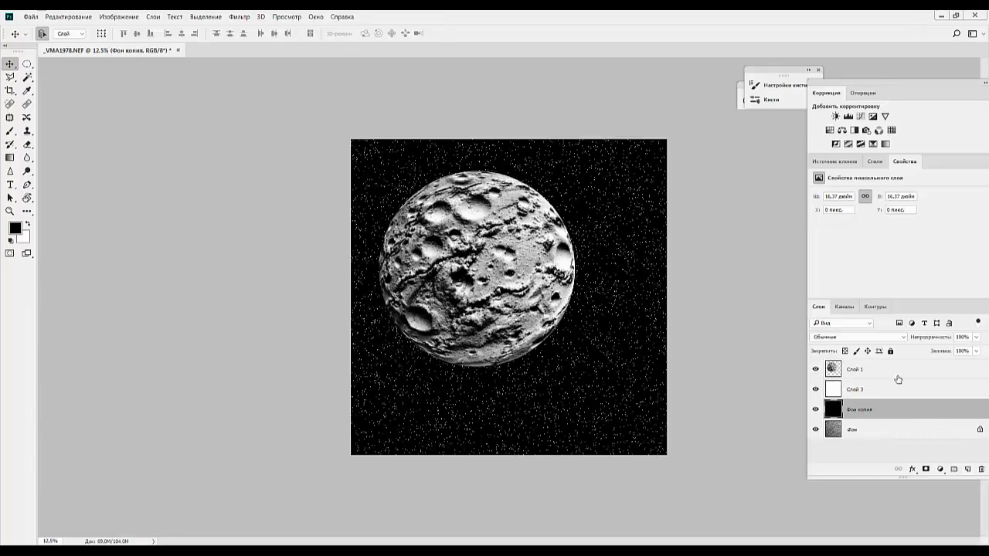
pyautogui.click(967, 470)
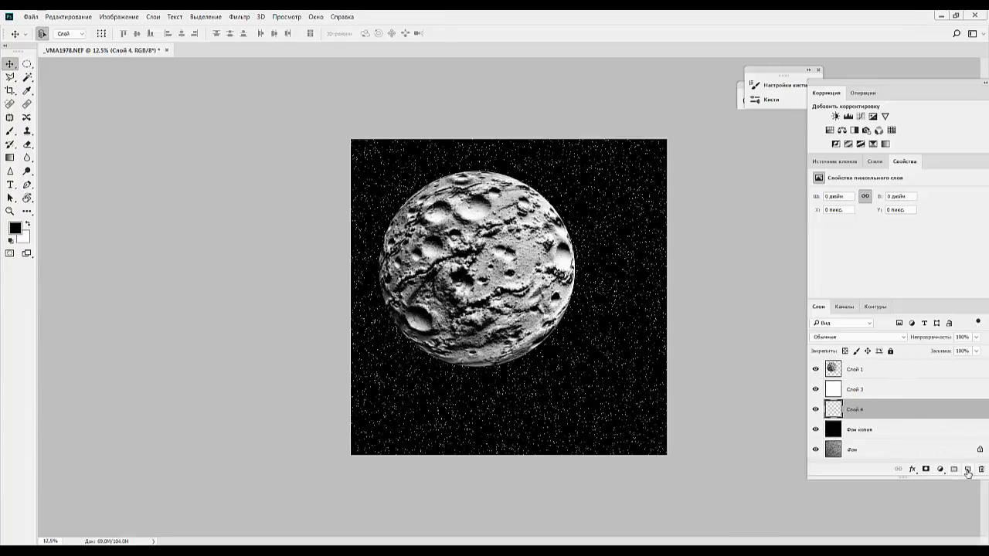
pyautogui.click(859, 390)
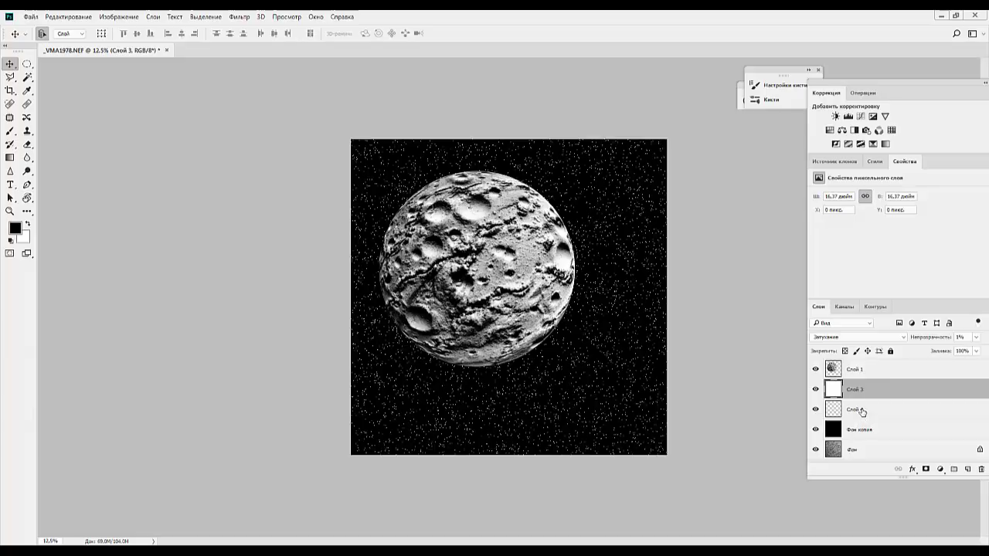
pyautogui.keyDown('ctrl'); pyautogui.click(861, 411); pyautogui.keyUp('ctrl')
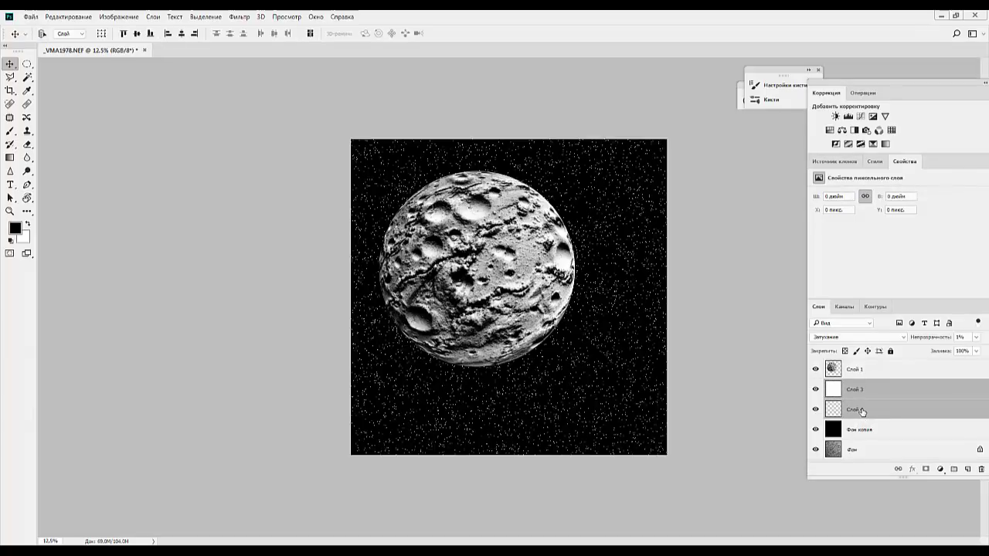
pyautogui.hotkey('ctrl', 'e')
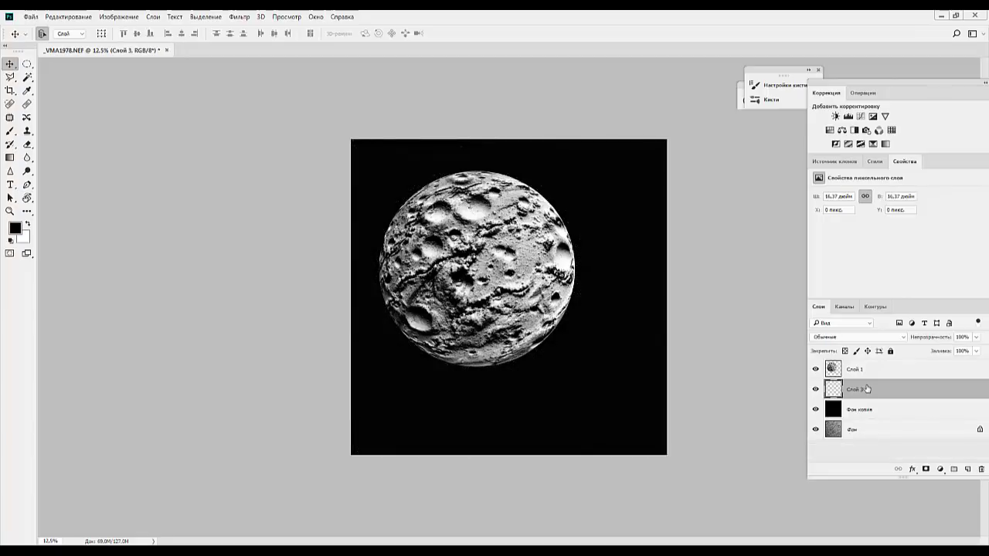
# Blend the star layer with Dissolve (Затухание) at 19% opacity.
pyautogui.click(863, 338)
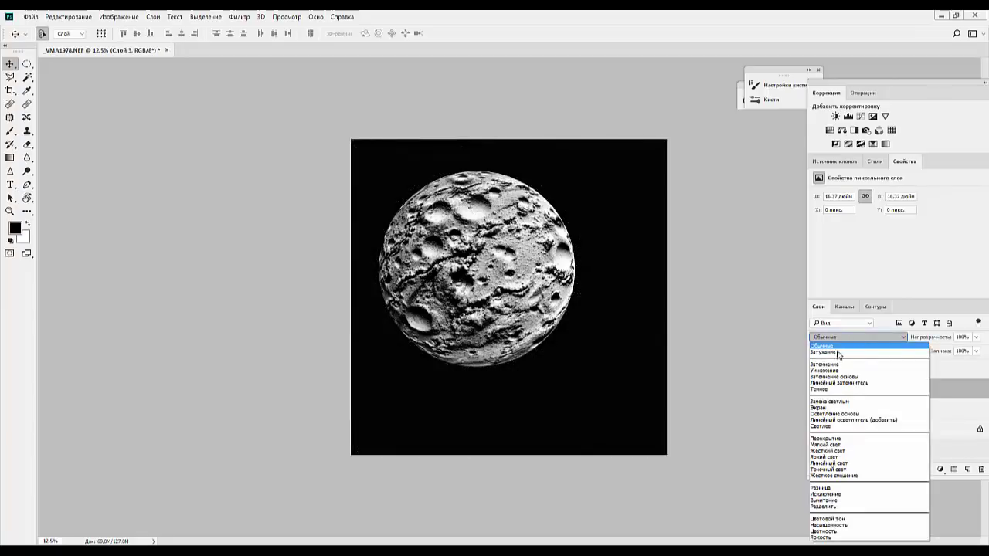
pyautogui.click(835, 352)
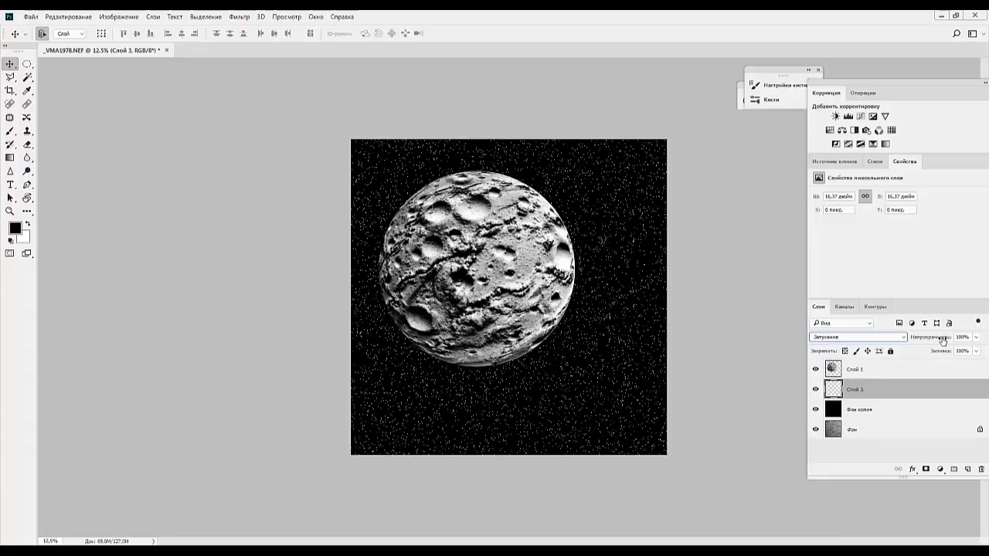
pyautogui.moveTo(942, 340)
pyautogui.mouseDown()
pyautogui.moveTo(877, 340)
pyautogui.moveTo(920, 341)
pyautogui.moveTo(911, 341)
pyautogui.mouseUp()
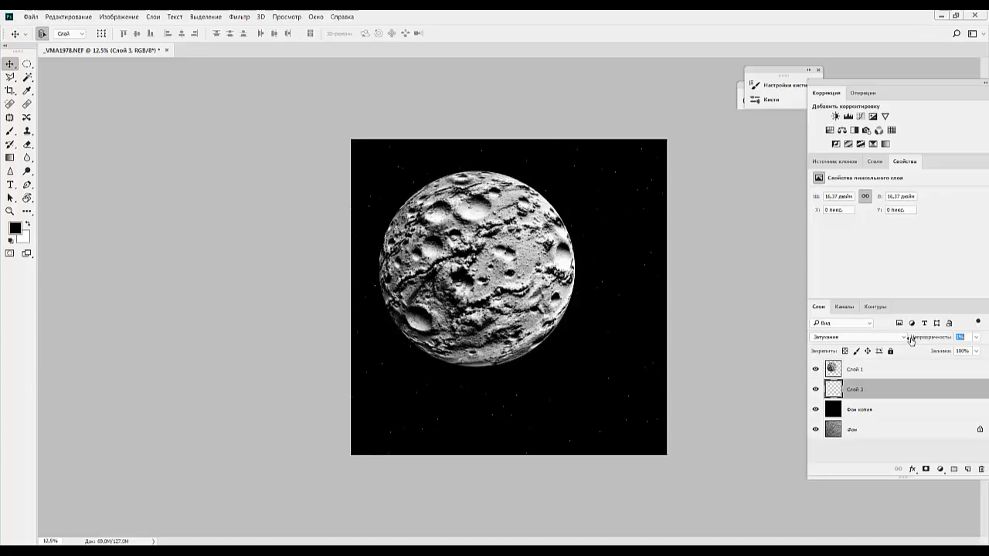
pyautogui.moveTo(912, 341); pyautogui.dragTo(905, 340)
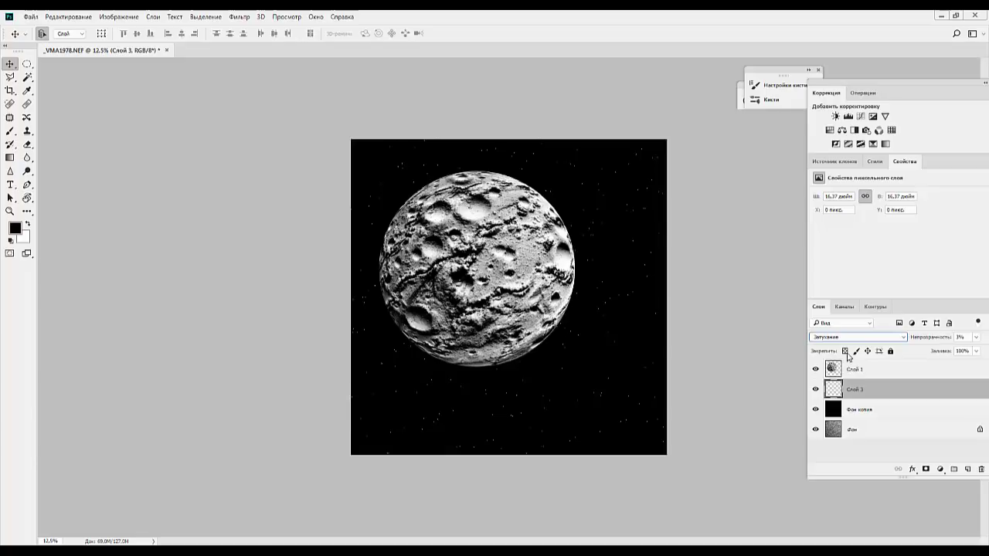
pyautogui.moveTo(914, 341)
pyautogui.mouseDown()
pyautogui.moveTo(939, 342)
pyautogui.moveTo(926, 342)
pyautogui.mouseUp()
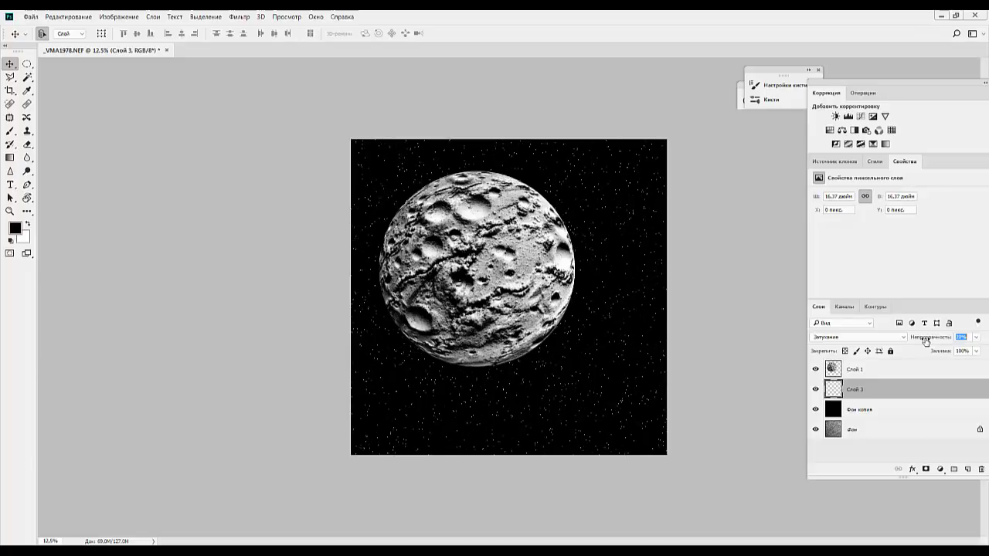
pyautogui.moveTo(926, 341); pyautogui.dragTo(924, 342)
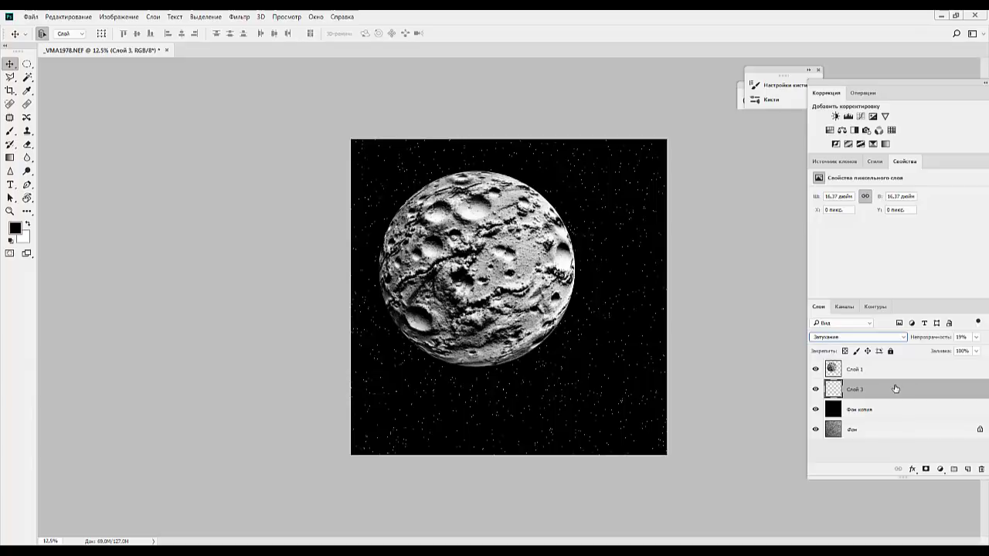
# Duplicate Слой 1 and add a Levels adjustment with midtones at 0,27.
pyautogui.click(880, 371)
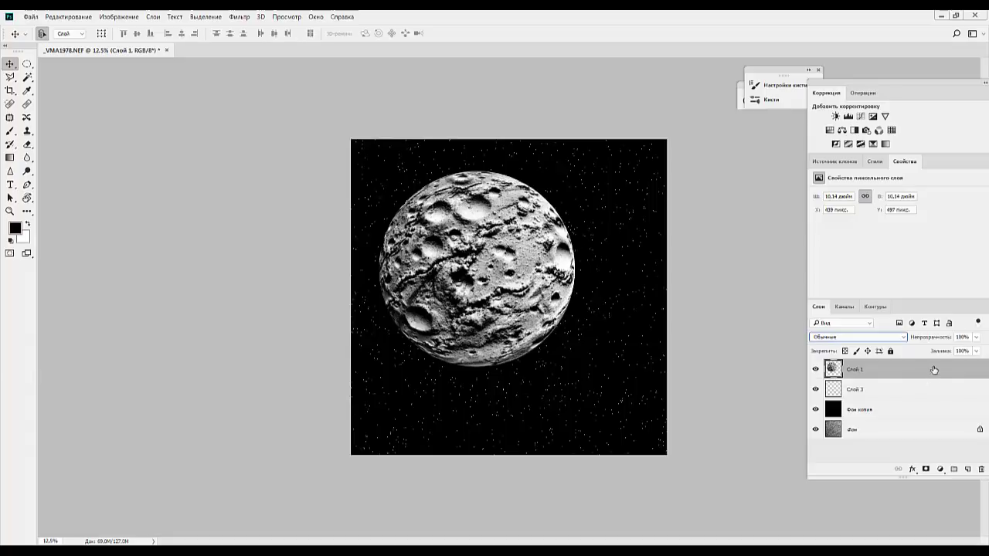
pyautogui.moveTo(933, 370); pyautogui.dragTo(969, 471)
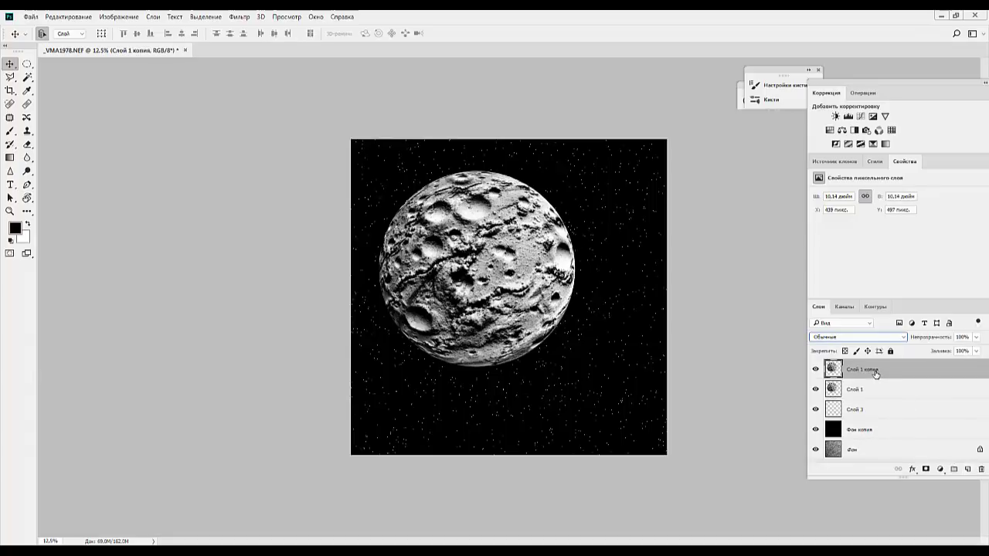
pyautogui.click(848, 117)
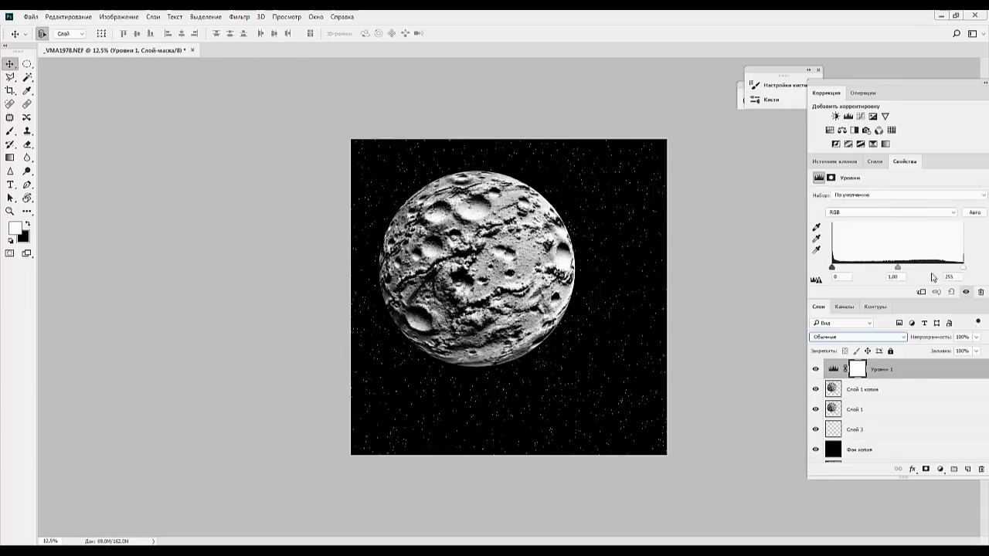
pyautogui.moveTo(897, 268)
pyautogui.mouseDown()
pyautogui.moveTo(954, 268)
pyautogui.moveTo(941, 270)
pyautogui.mouseUp()
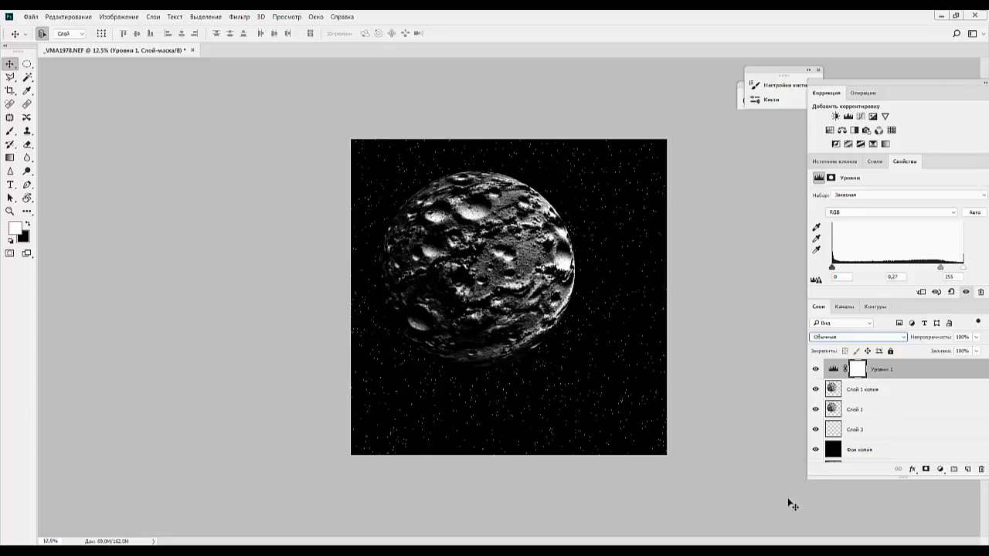
pyautogui.click(896, 372)
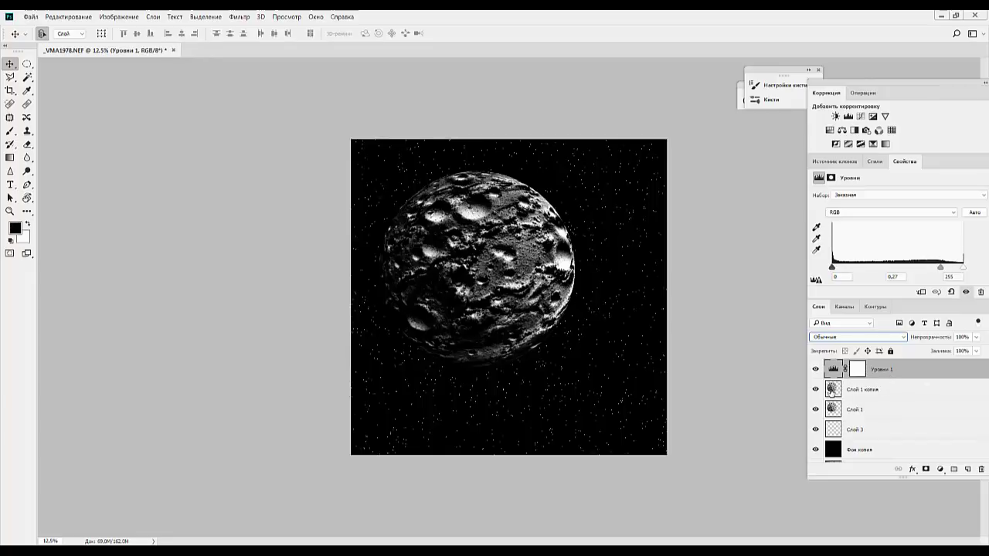
# Load the moon copy's outline and subtract an offset ellipse, leaving a crescent on its left edge.
pyautogui.keyDown('ctrl'); pyautogui.click(833, 389); pyautogui.keyUp('ctrl')
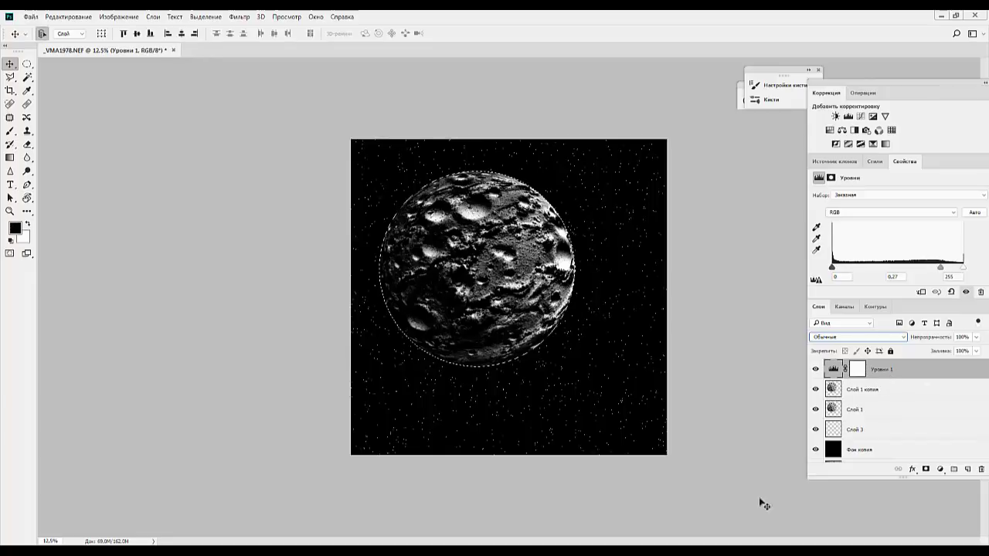
pyautogui.click(871, 391)
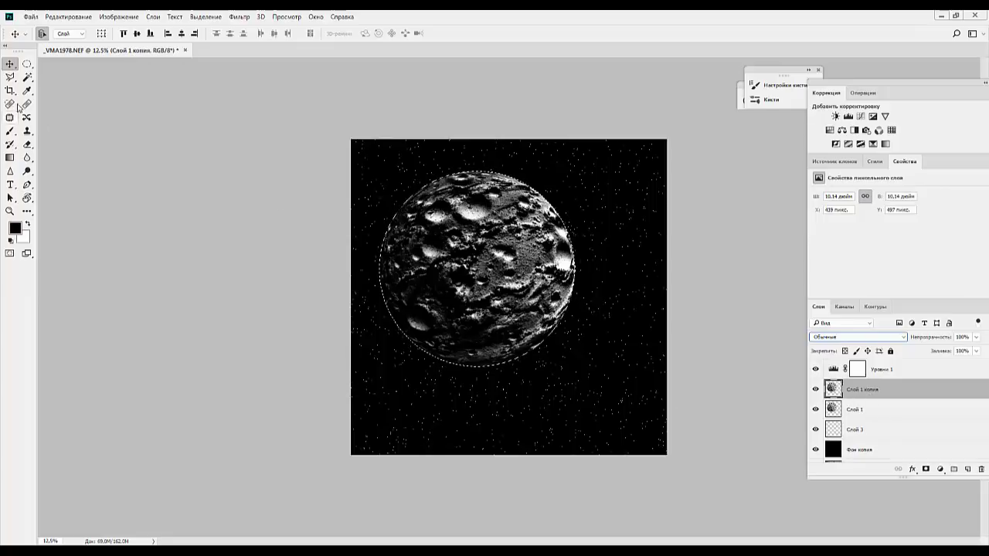
pyautogui.click(27, 65)
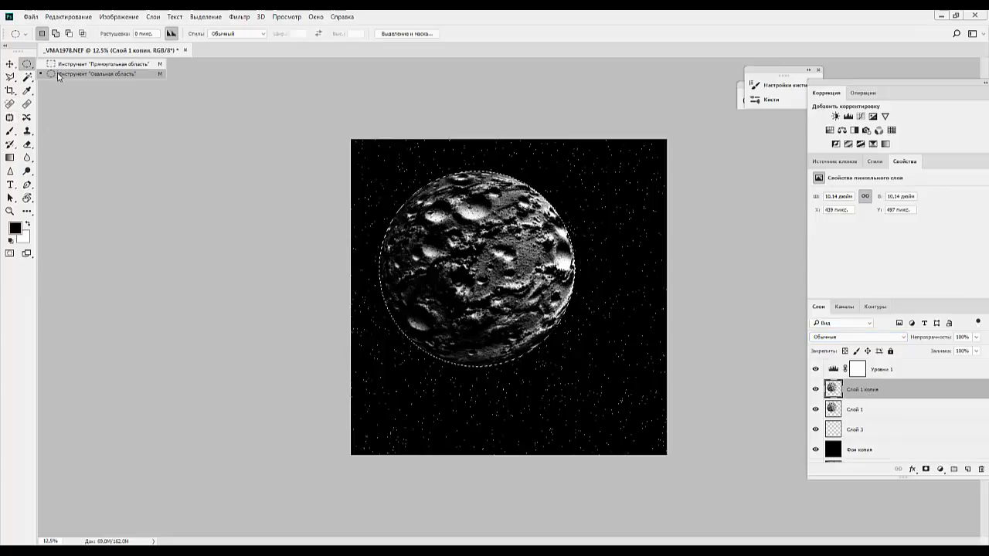
pyautogui.click(59, 74)
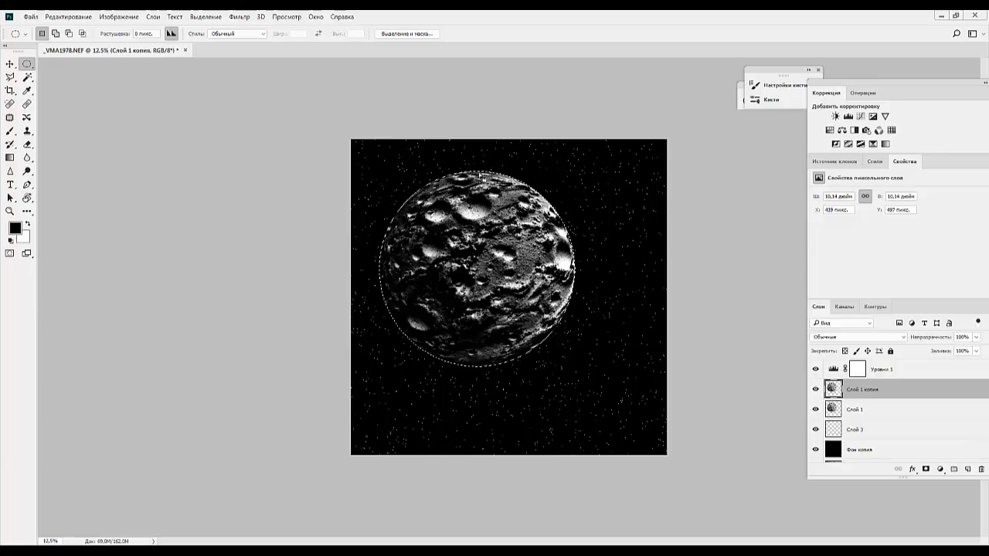
pyautogui.moveTo(468, 164)
pyautogui.mouseDown()
pyautogui.moveTo(646, 400)
pyautogui.moveTo(669, 388)
pyautogui.moveTo(653, 390)
pyautogui.mouseUp()
pyautogui.click(856, 372)
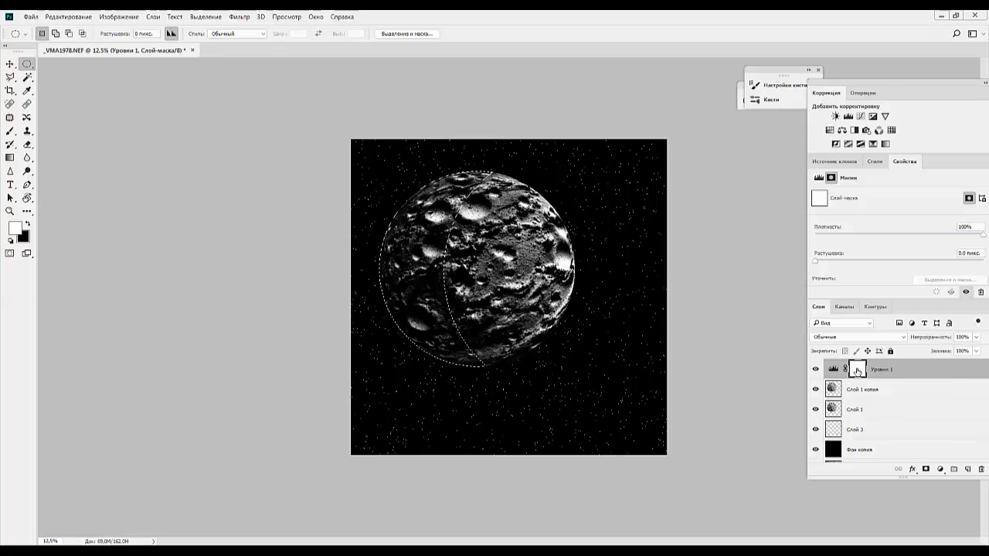
# Invert the selection and the Уровни 1 mask so only the moon's left crescent darkens, then deselect.
pyautogui.press('Delete')
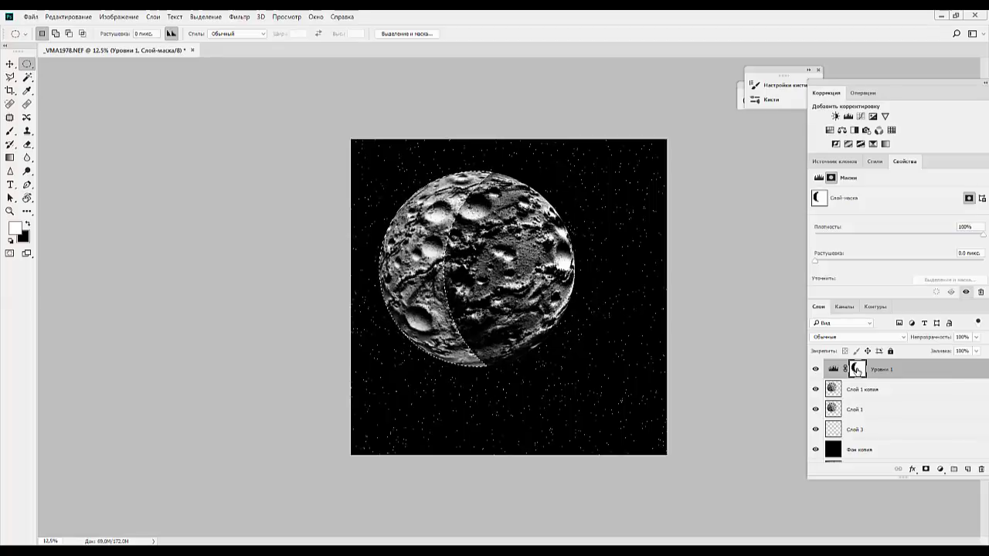
pyautogui.hotkey('ctrl', 'z')
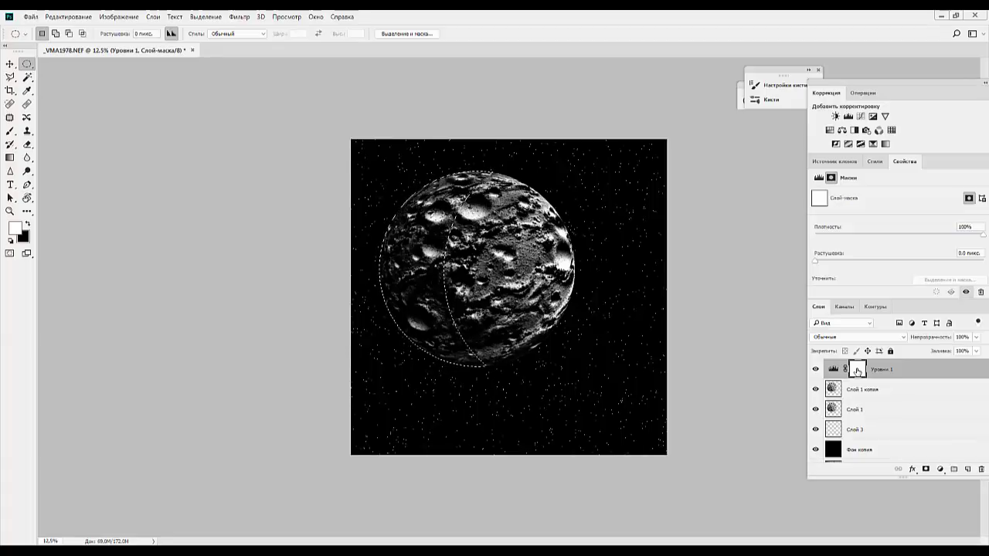
pyautogui.hotkey('ctrl', 'shift', 'i')
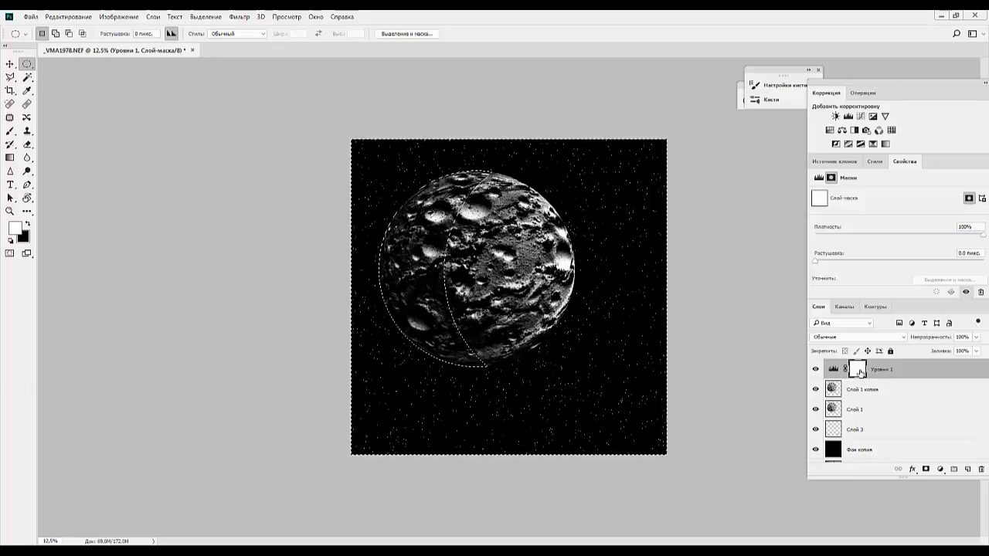
pyautogui.hotkey('ctrl', 'i')
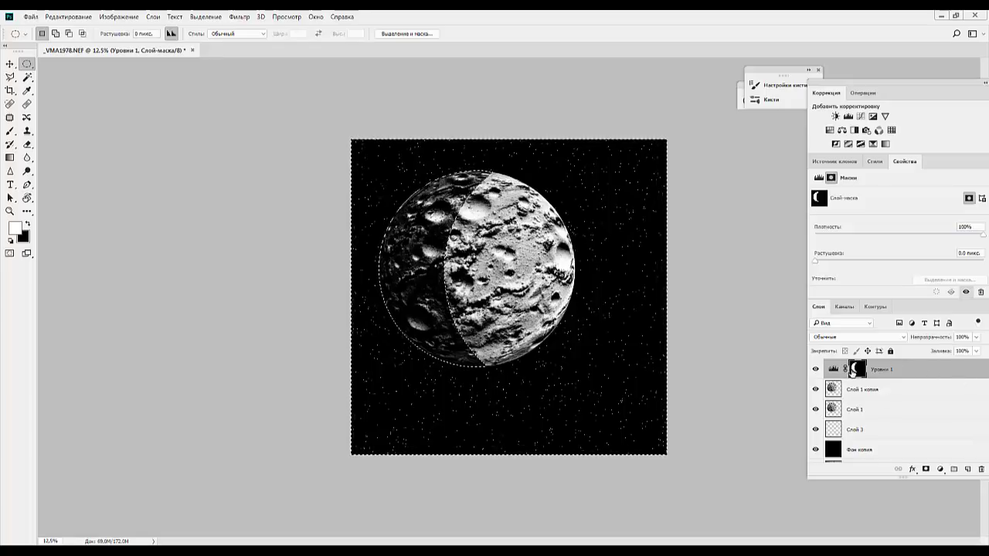
pyautogui.hotkey('ctrl', 'd')
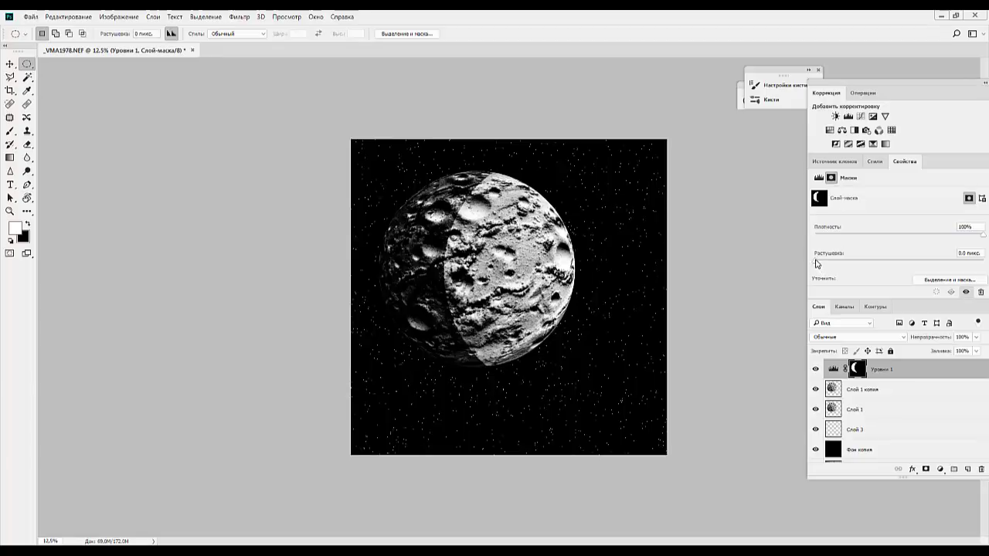
# Load the moon copy's outline as a selection and delete the old Уровни 1 Levels layer.
pyautogui.moveTo(815, 261)
pyautogui.mouseDown()
pyautogui.moveTo(935, 263)
pyautogui.moveTo(905, 265)
pyautogui.mouseUp()
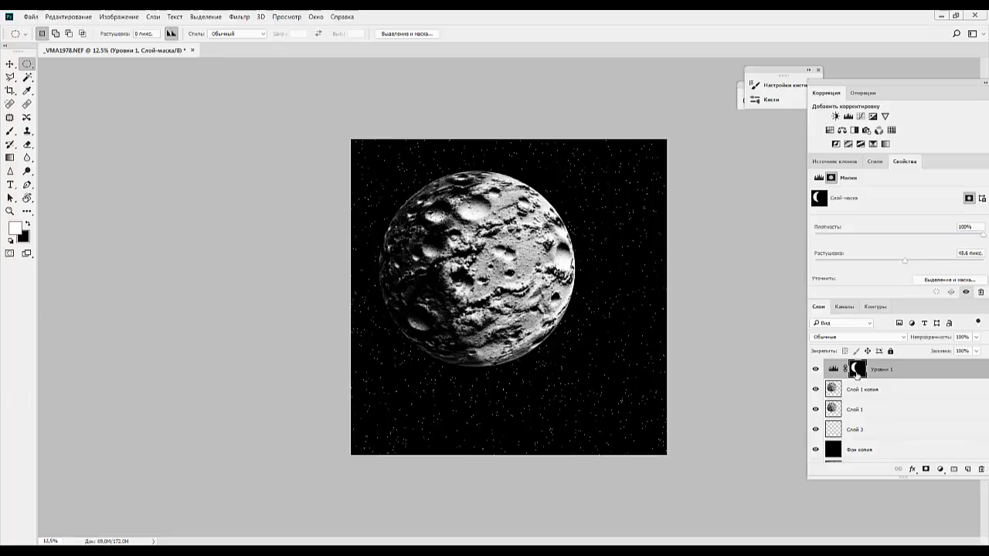
pyautogui.click(898, 378)
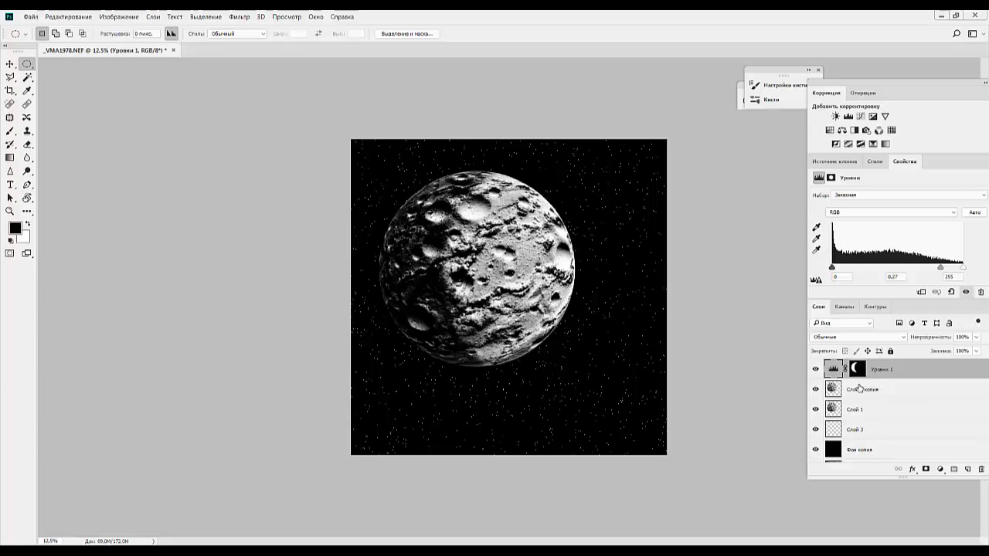
pyautogui.keyDown('ctrl'); pyautogui.click(832, 393); pyautogui.keyUp('ctrl')
pyautogui.click(877, 393)
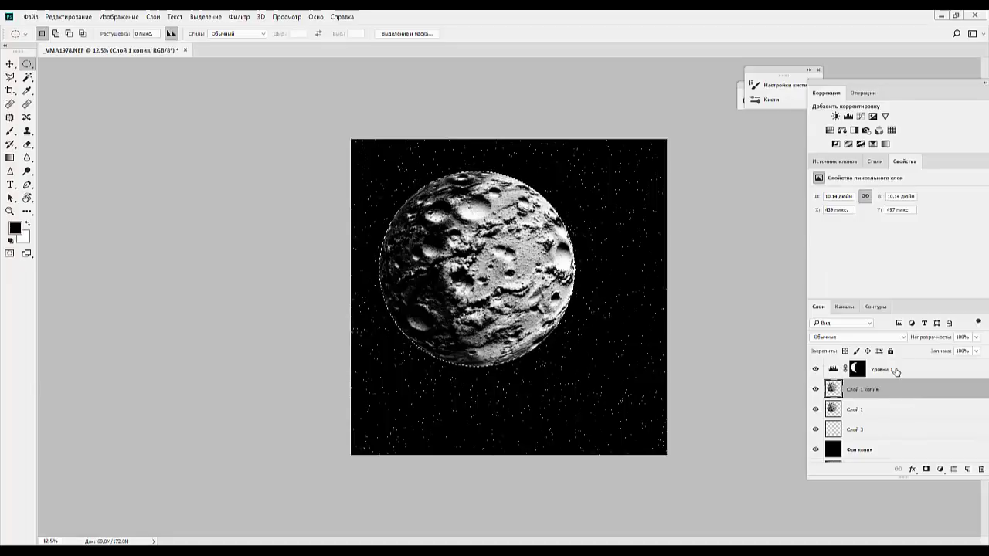
pyautogui.click(891, 370)
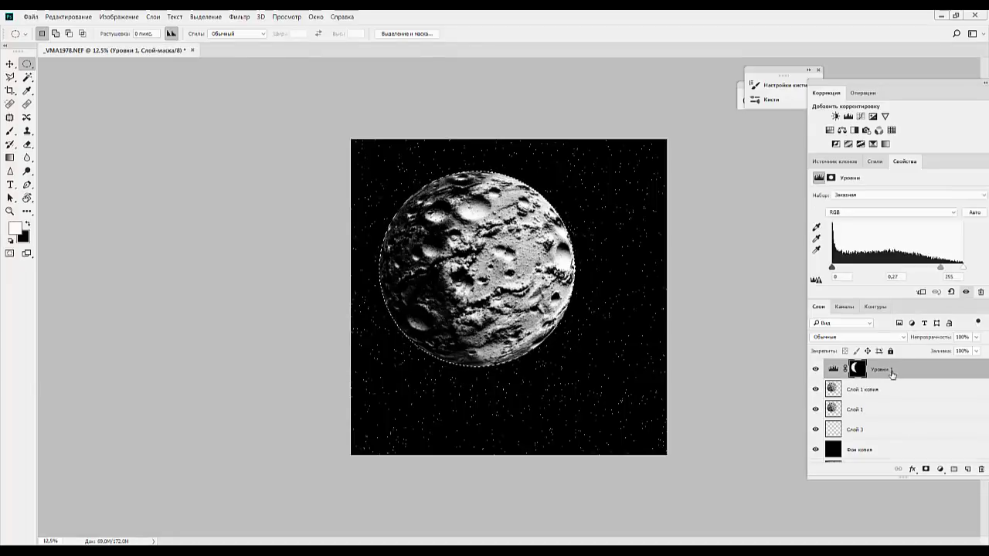
pyautogui.press('Delete')
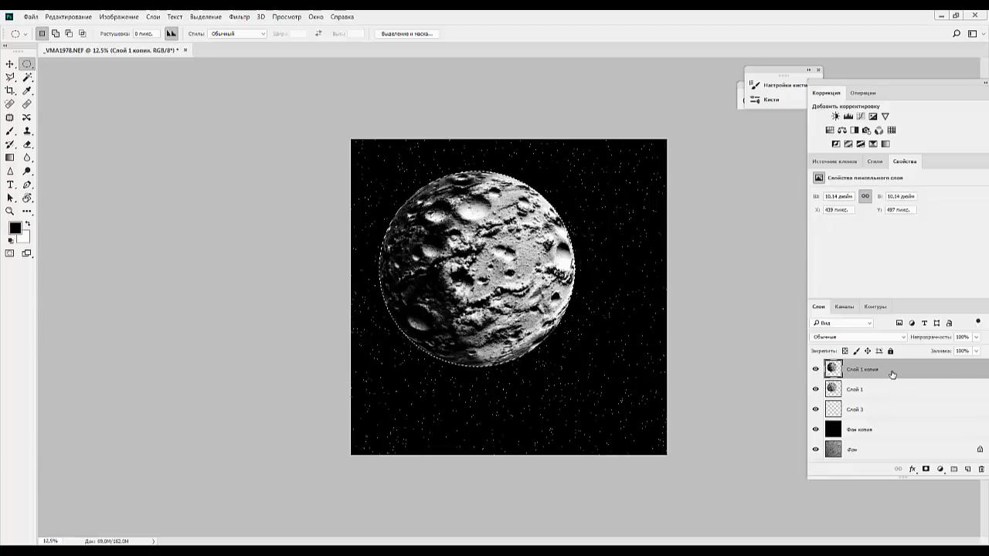
# Add a new Levels adjustment on the moon with midtones 0.44 and output white about 169.
pyautogui.click(848, 116)
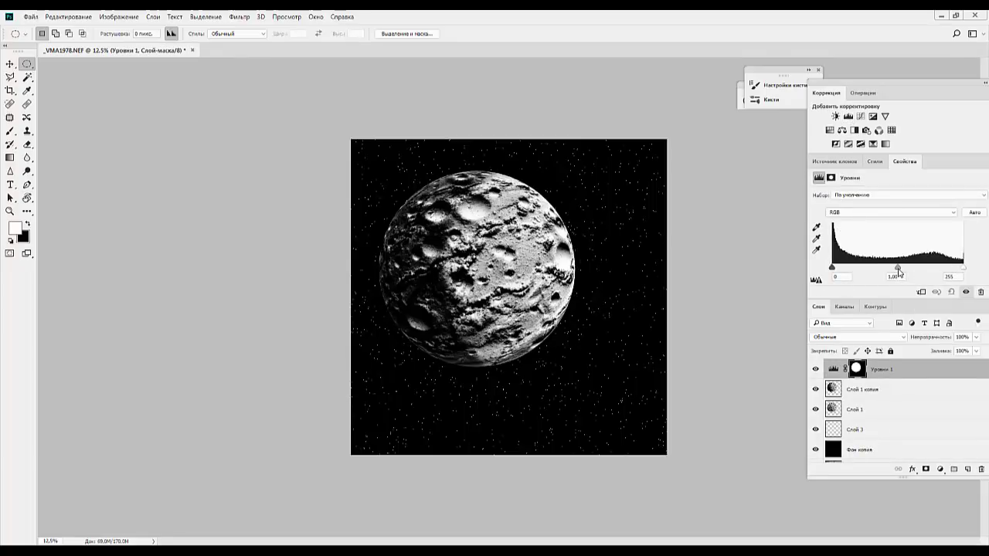
pyautogui.moveTo(898, 269); pyautogui.dragTo(929, 268)
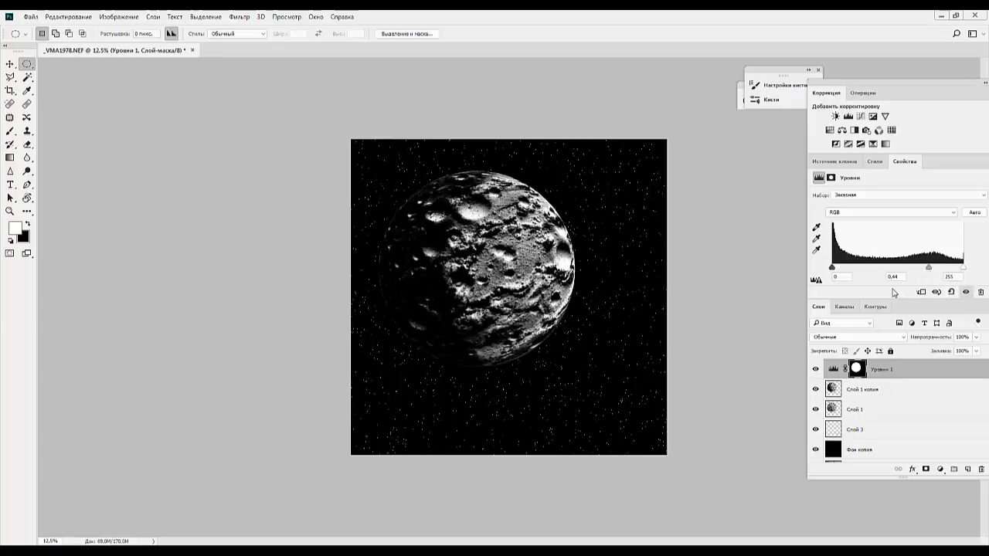
pyautogui.scroll(-1, 968, 267)
pyautogui.scroll(-1, 971, 251)
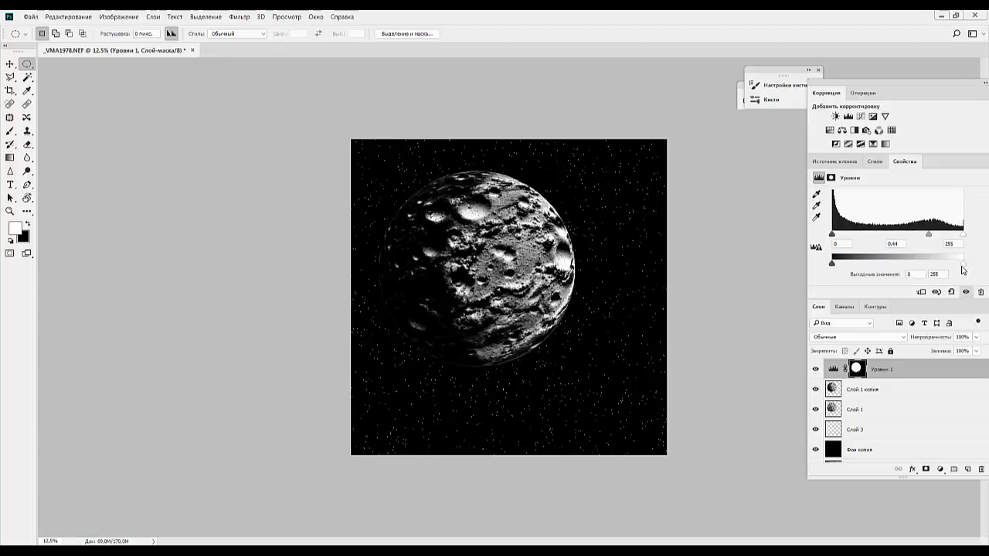
pyautogui.moveTo(963, 267); pyautogui.dragTo(916, 267)
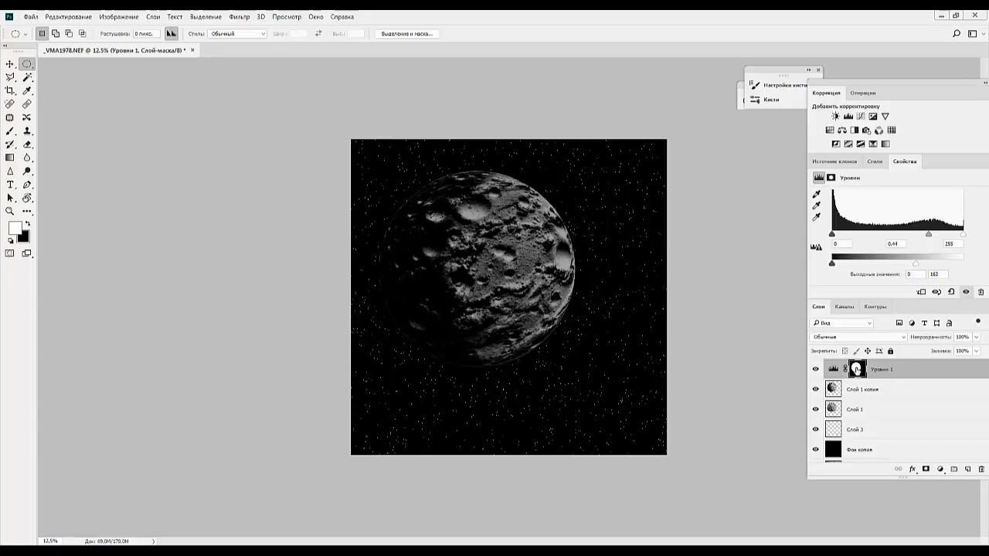
pyautogui.click(856, 370)
pyautogui.click(879, 373)
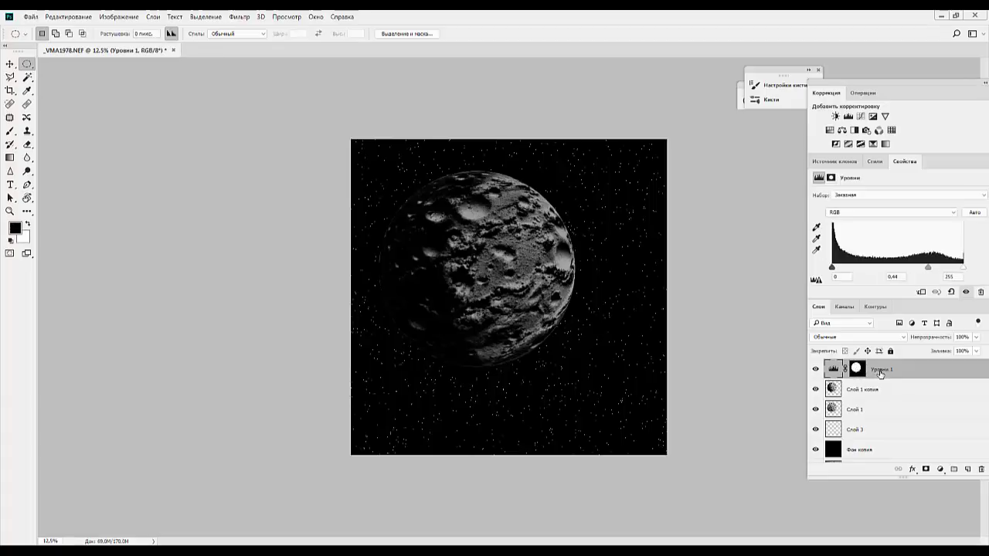
# Merge the Levels into Слой 1 копия and mask it with a black-white radial gradient across the moon.
pyautogui.press('Delete')
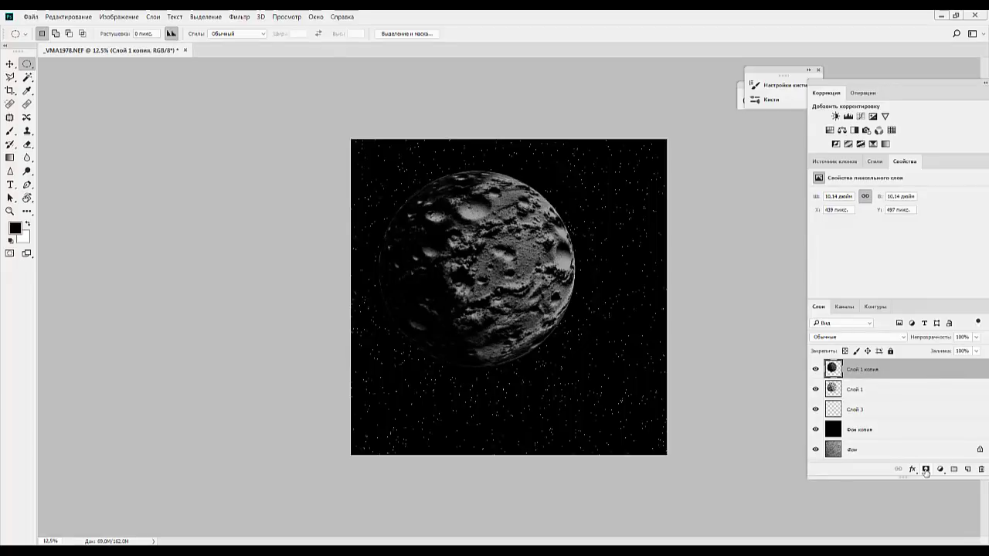
pyautogui.click(926, 470)
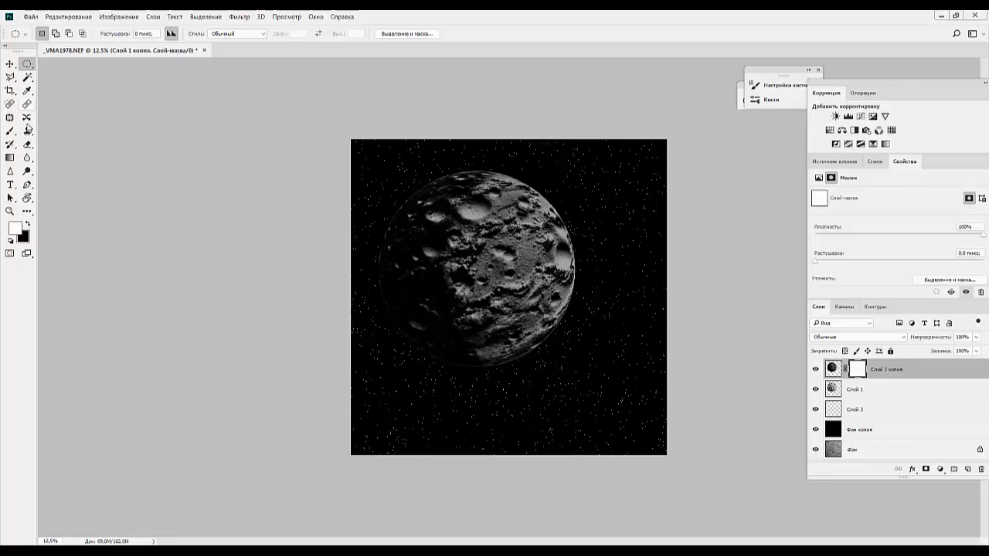
pyautogui.click(9, 159)
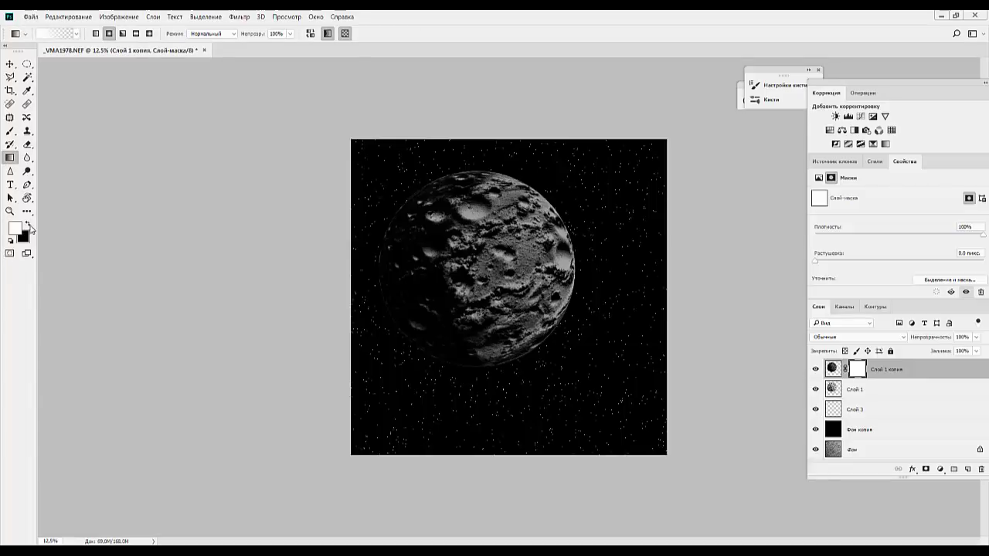
pyautogui.click(10, 241)
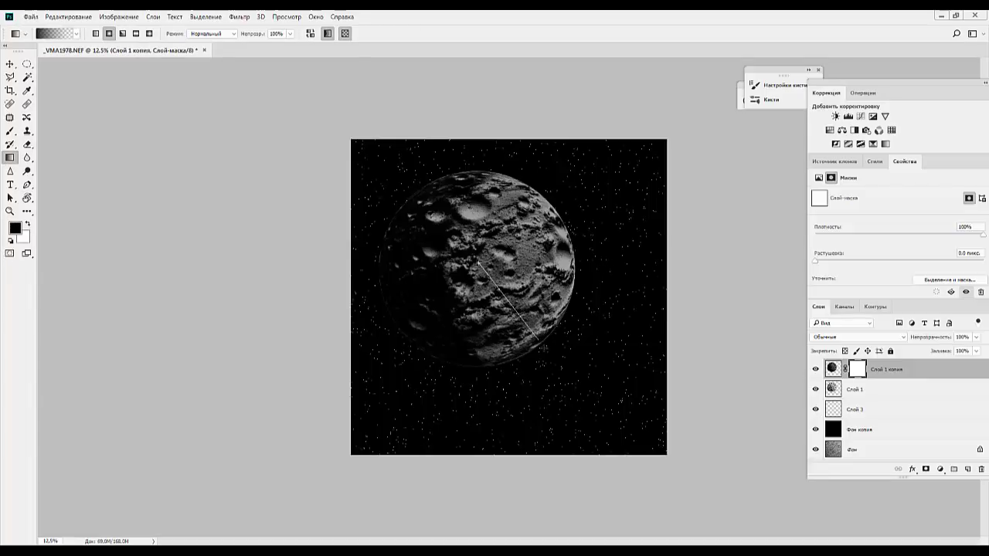
pyautogui.moveTo(477, 261); pyautogui.dragTo(546, 351)
pyautogui.moveTo(487, 272); pyautogui.dragTo(549, 345)
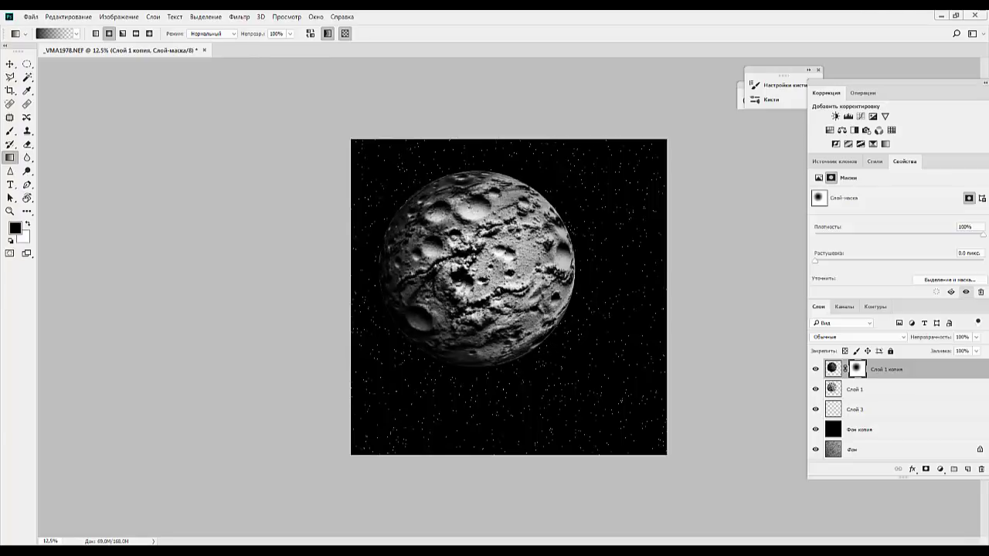
pyautogui.moveTo(502, 267); pyautogui.dragTo(560, 325)
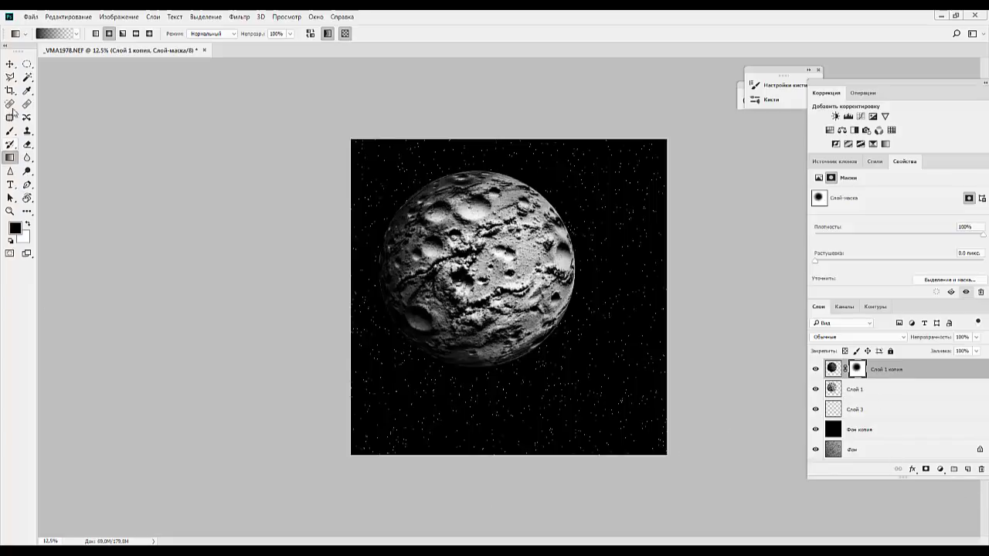
# Nudge the elliptical selection around the moon slightly right and down.
pyautogui.click(28, 64)
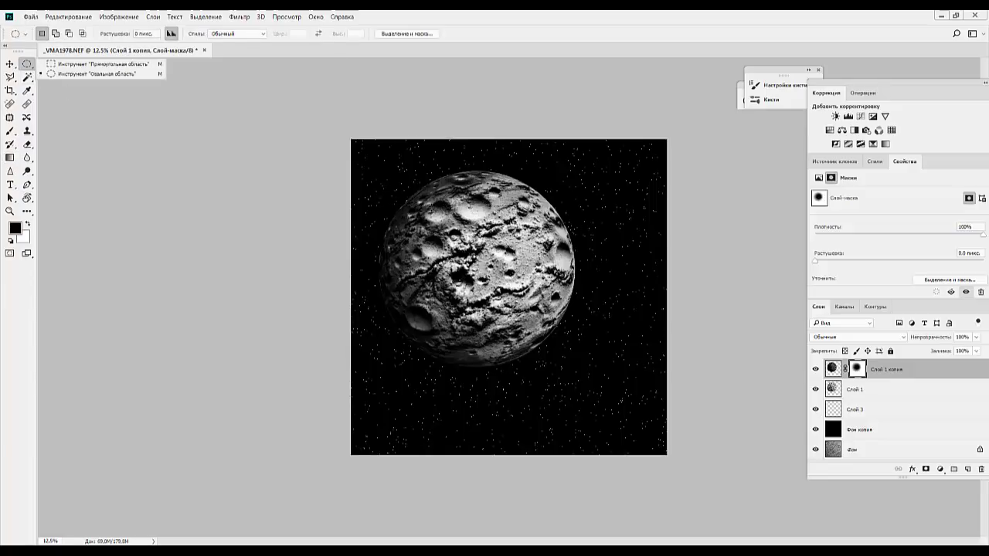
pyautogui.keyDown('ctrl'); pyautogui.click(833, 394); pyautogui.keyUp('ctrl')
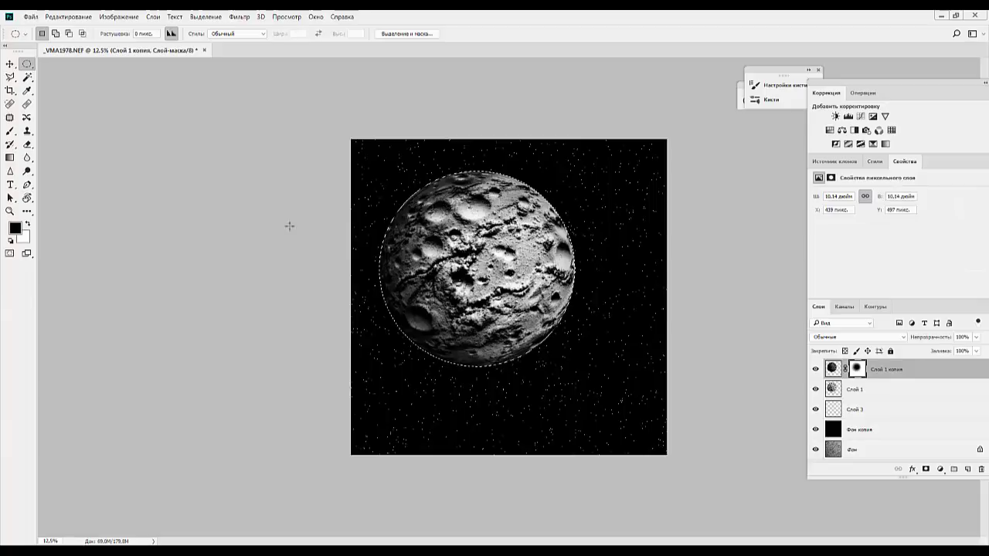
pyautogui.moveTo(450, 271); pyautogui.dragTo(460, 258)
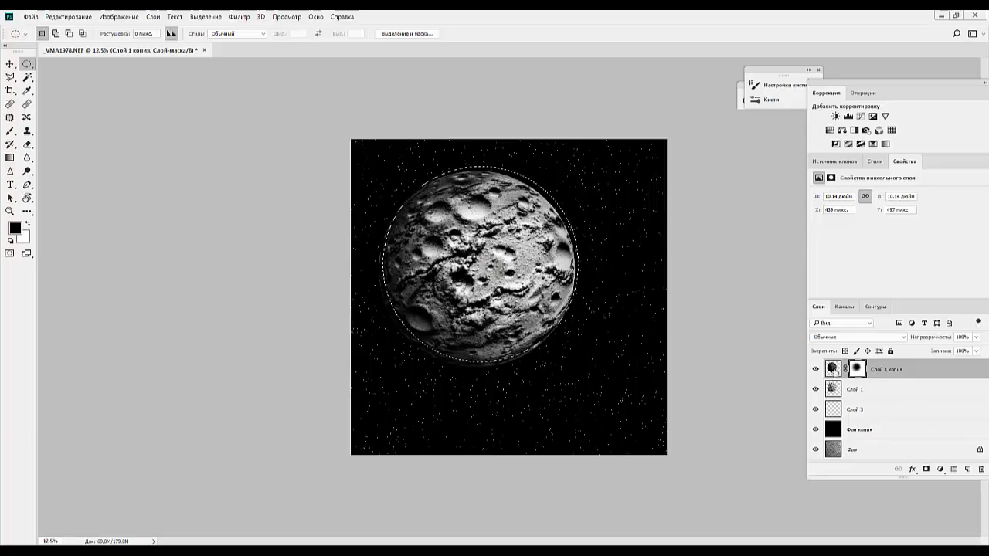
pyautogui.click(832, 369)
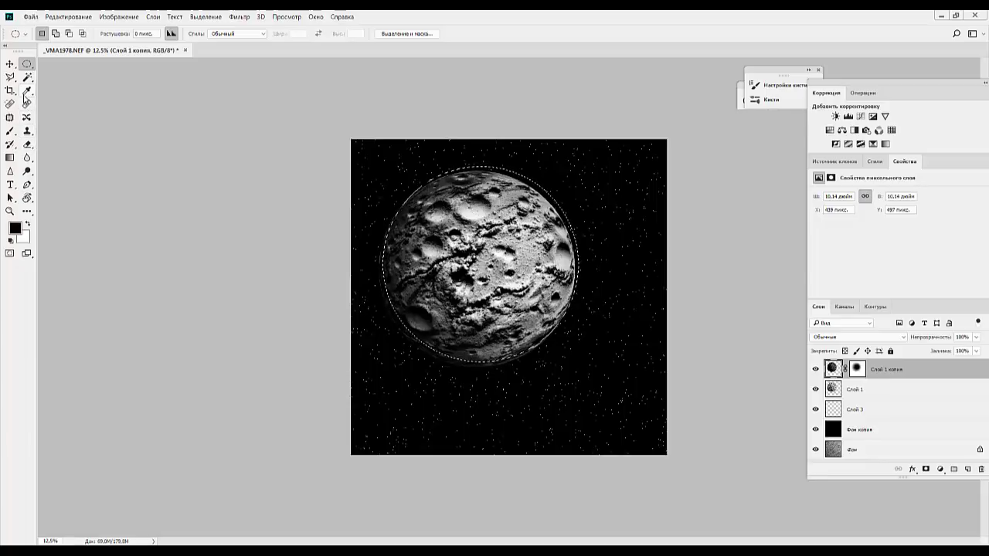
# Try a white soft-brush highlight on the moon's lower-left edge, then undo it.
pyautogui.click(16, 133)
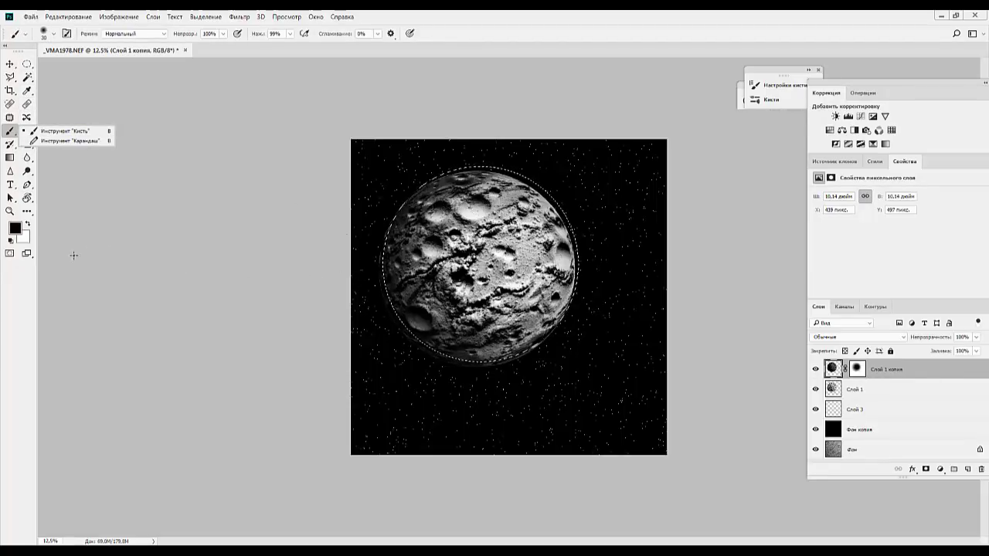
pyautogui.click(27, 225)
pyautogui.rightClick(544, 294)
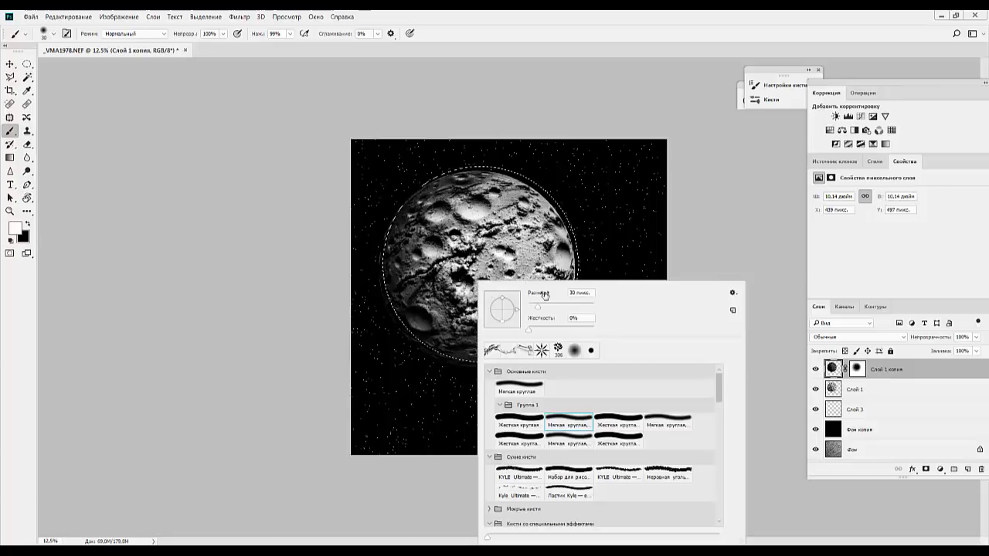
pyautogui.click(371, 315)
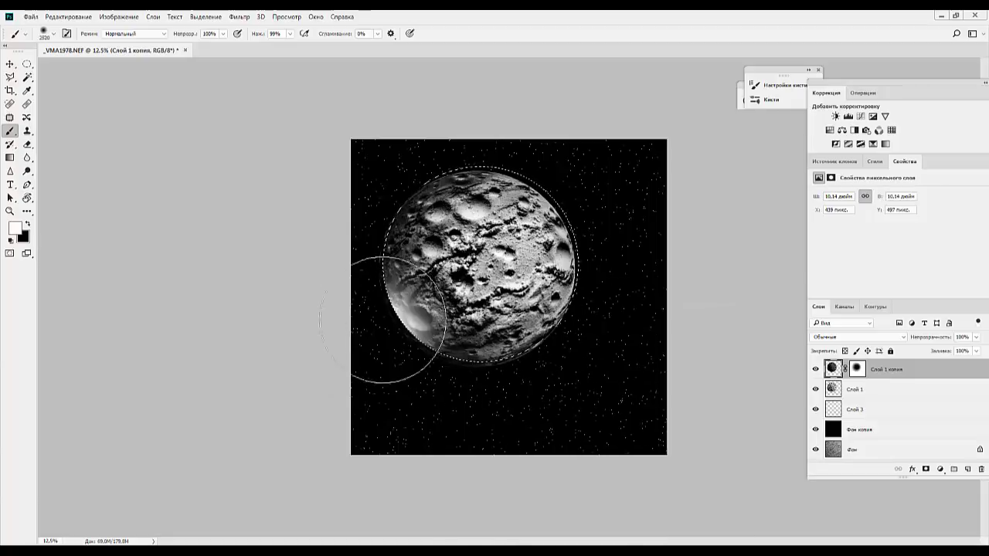
pyautogui.moveTo(410, 318); pyautogui.dragTo(429, 380)
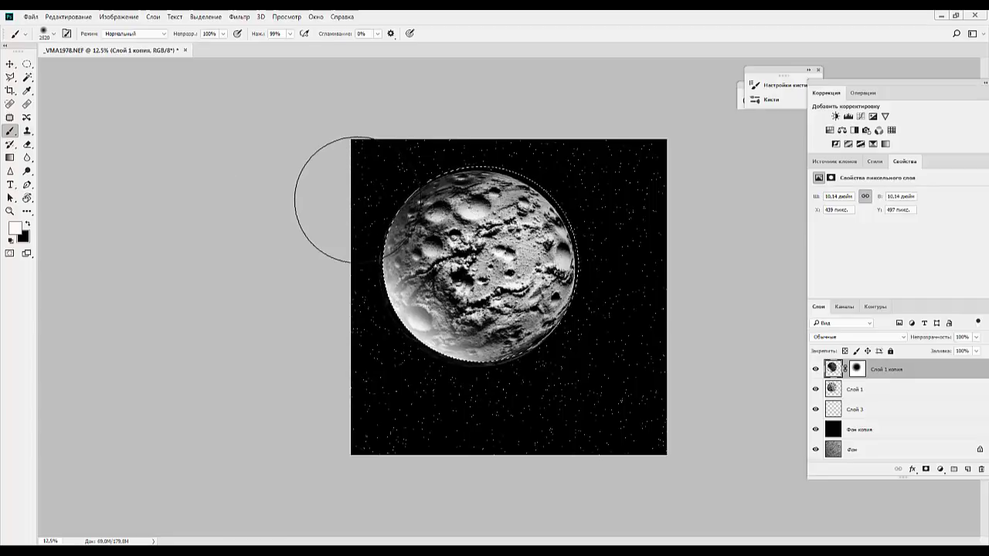
pyautogui.hotkey('ctrl', 'z')
pyautogui.hotkey('ctrl', 'z')
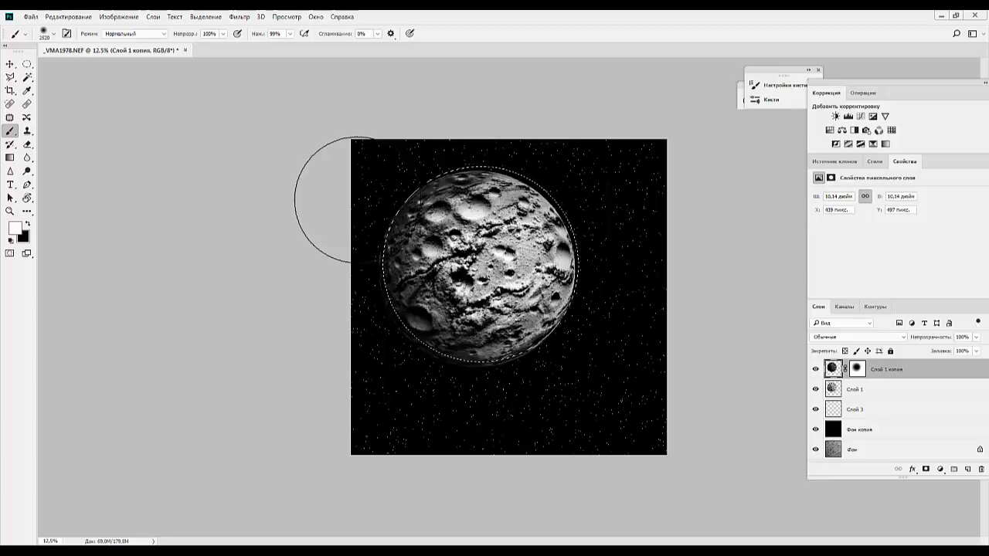
# Try a white glow outside the moon's lower-left edge, then undo it and restore the selection.
pyautogui.hotkey('ctrl', 'shift', 'i')
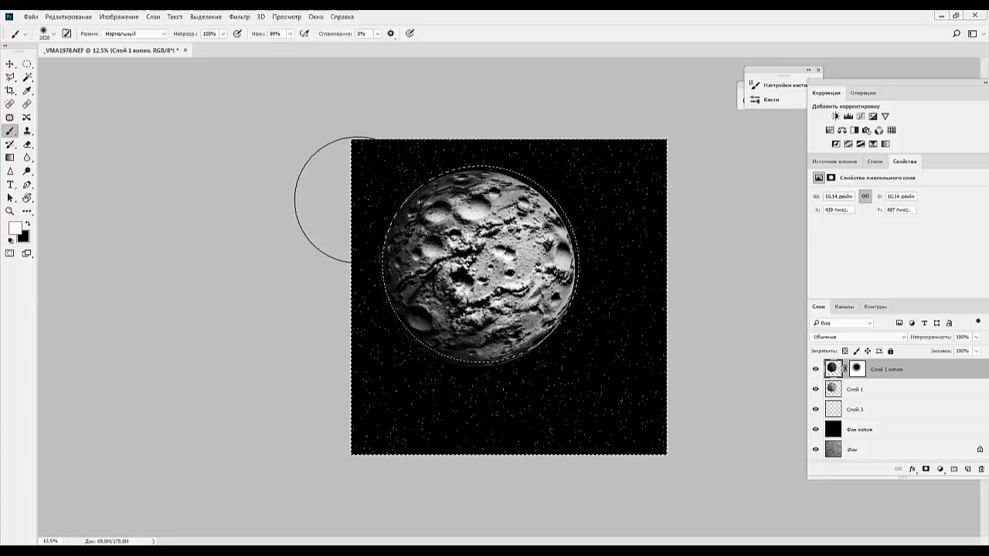
pyautogui.click(412, 317)
pyautogui.moveTo(412, 320)
pyautogui.mouseDown()
pyautogui.moveTo(433, 333)
pyautogui.moveTo(381, 270)
pyautogui.mouseUp()
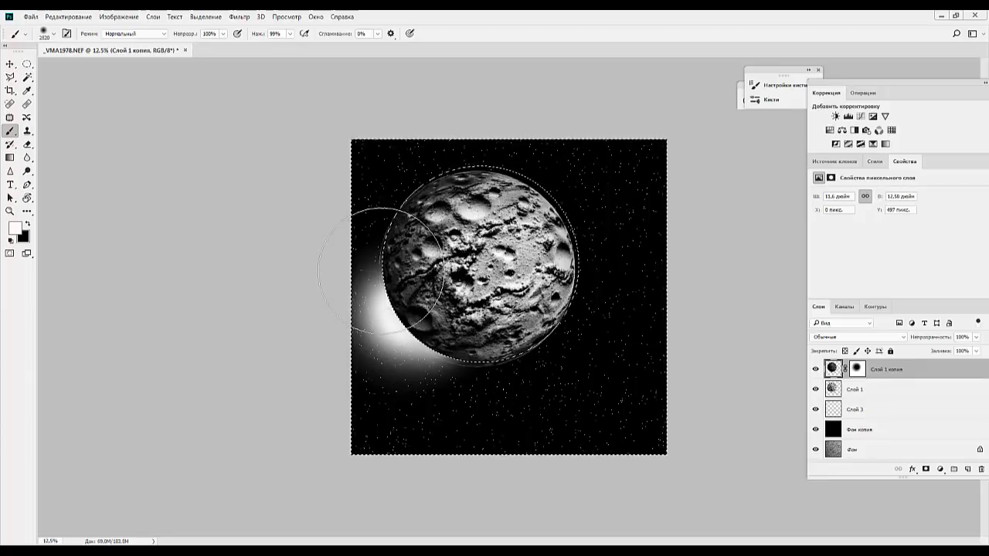
pyautogui.hotkey('ctrl', 'z')
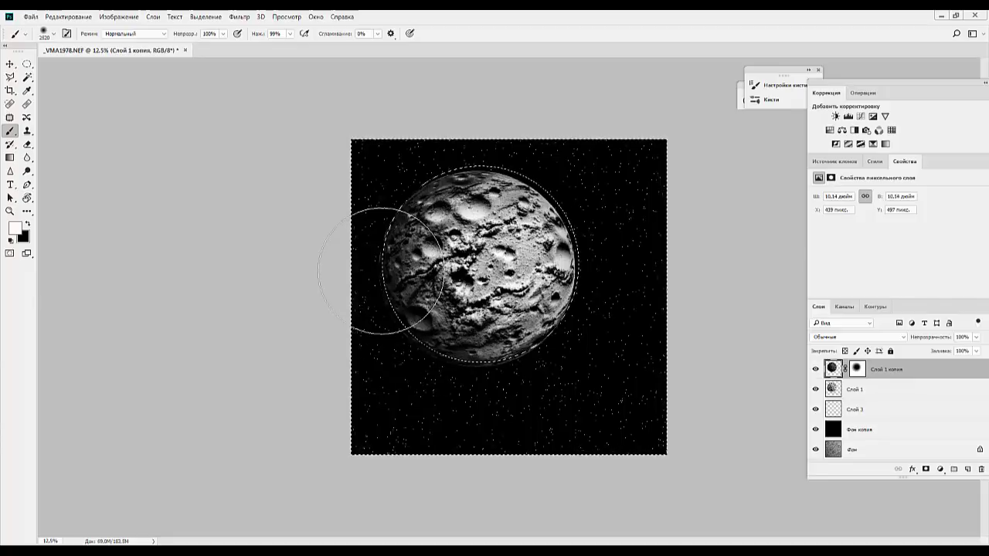
pyautogui.hotkey('ctrl', 'shift', 'i')
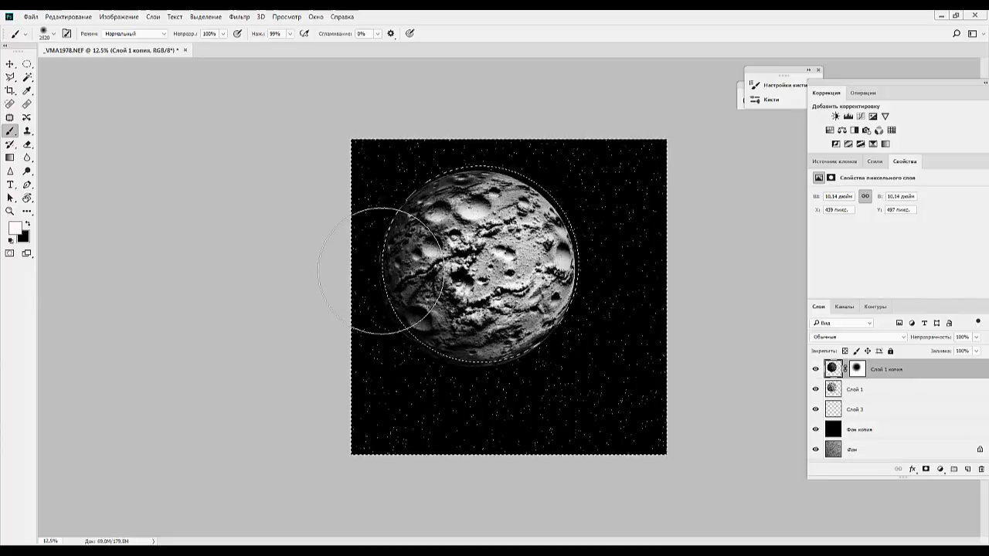
pyautogui.click(855, 369)
# Set black as the painting colour and shrink the brush to about 130 px.
pyautogui.press('x')
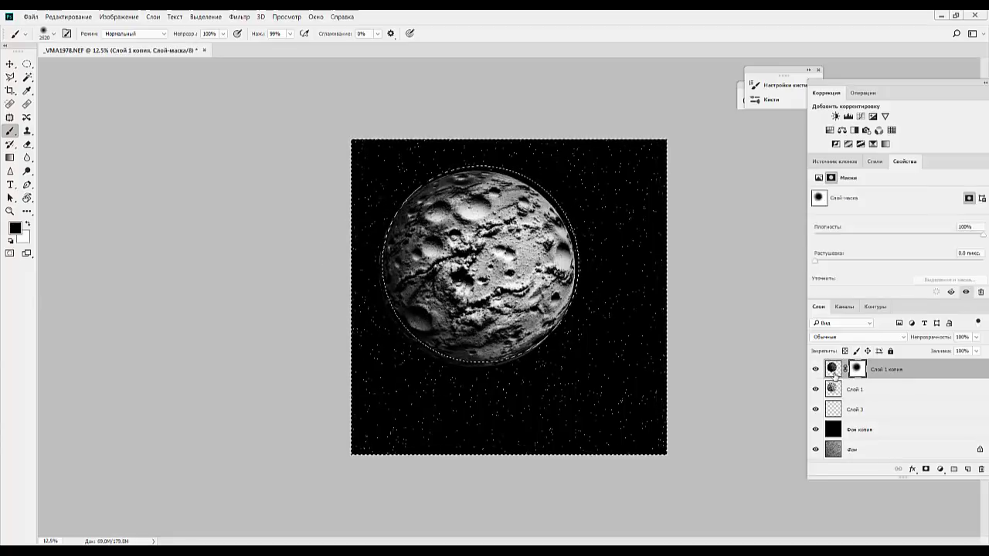
pyautogui.rightClick(467, 283)
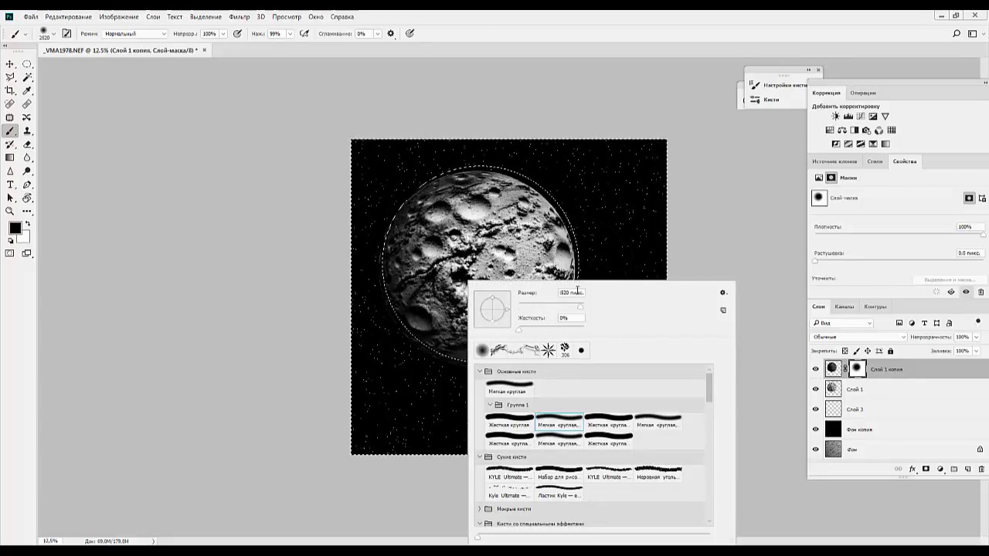
pyautogui.moveTo(581, 308); pyautogui.dragTo(556, 314)
pyautogui.press('Return')
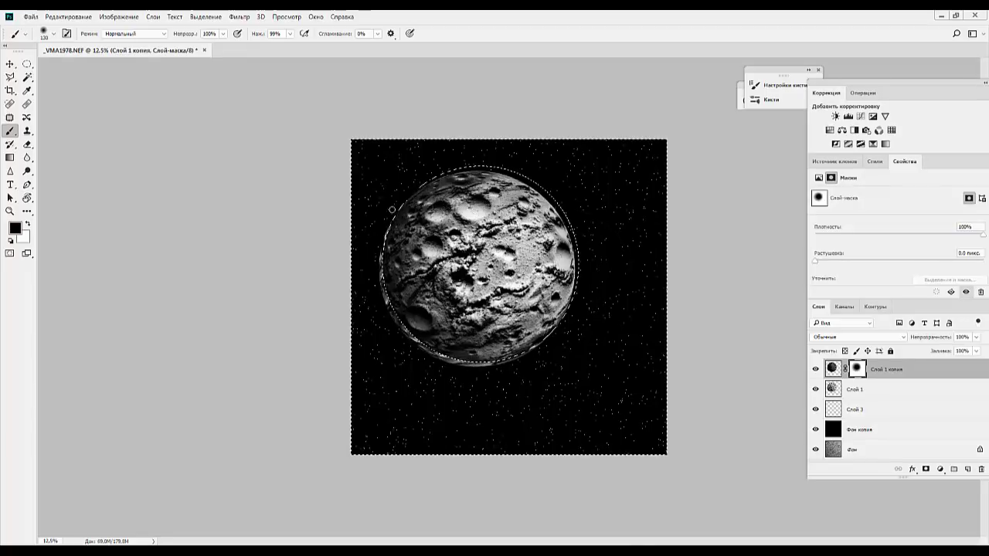
# Clear the selection around the moon and switch editing to the layer pixels with Ctrl+2.
pyautogui.hotkey('ctrl', 'd')
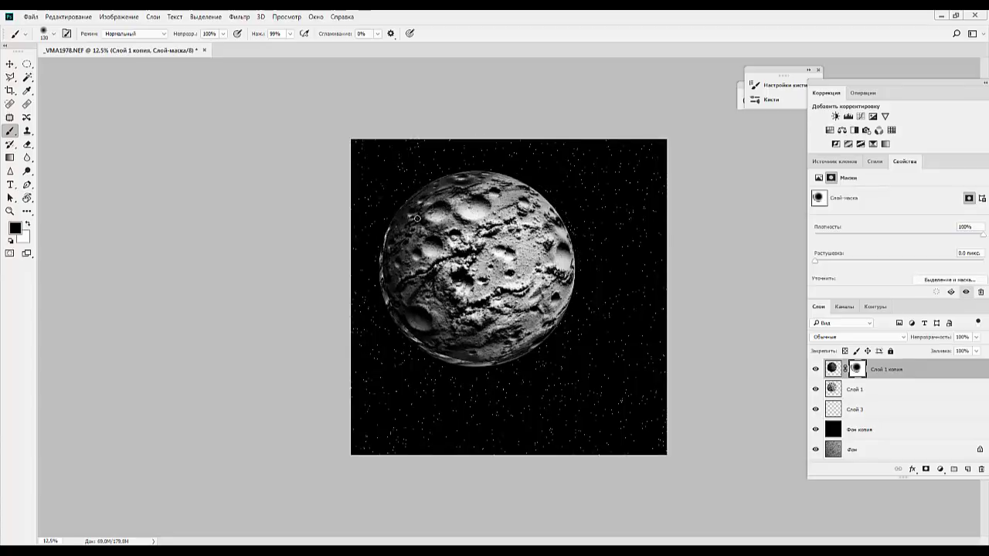
pyautogui.hotkey('ctrl', 'shift', 'd')
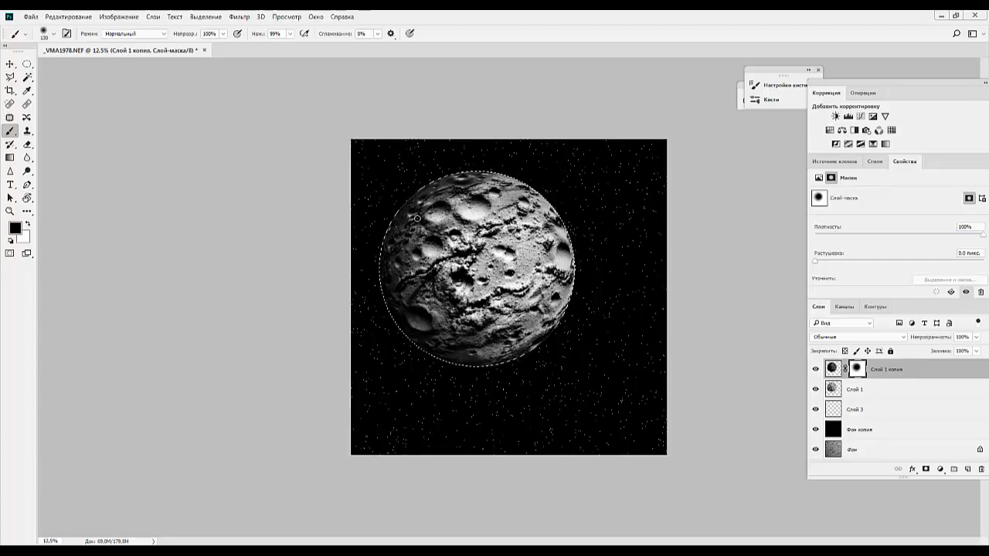
pyautogui.hotkey('ctrl', 'd')
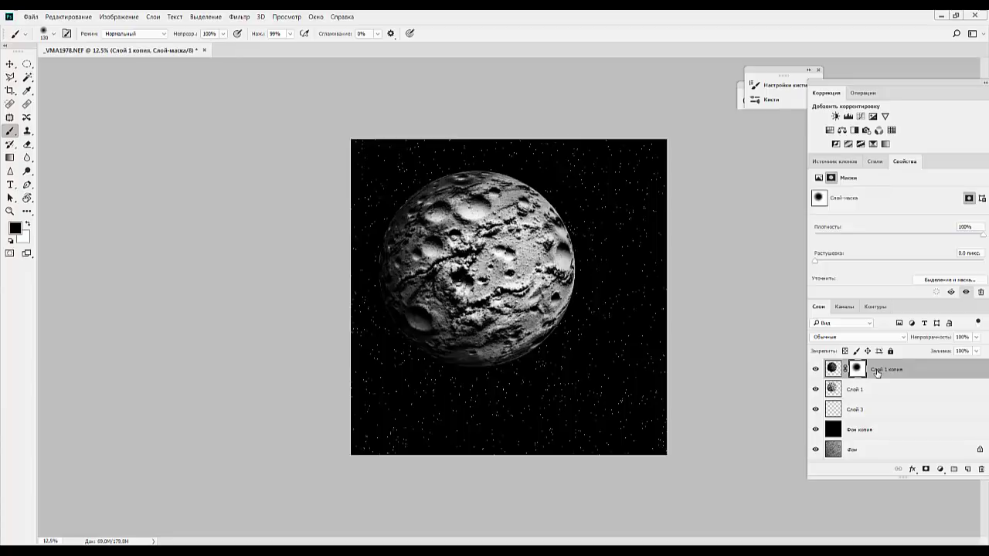
pyautogui.hotkey('ctrl', '2')
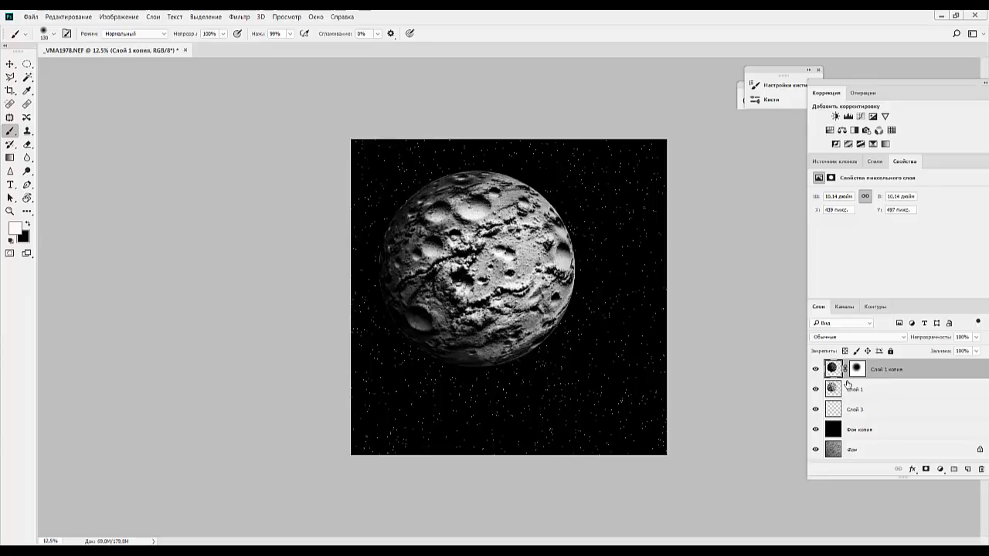
# Cancel the stray Save As window and merge Слой 1 копия down into Слой 1.
pyautogui.hotkey('ctrl', 'shift', 's')
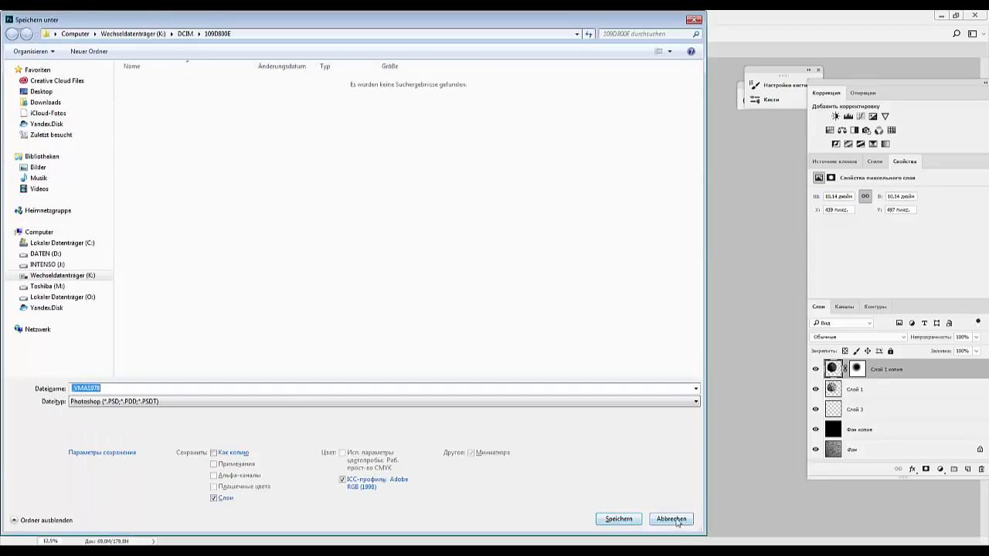
pyautogui.click(675, 519)
pyautogui.hotkey('ctrl', 'e')
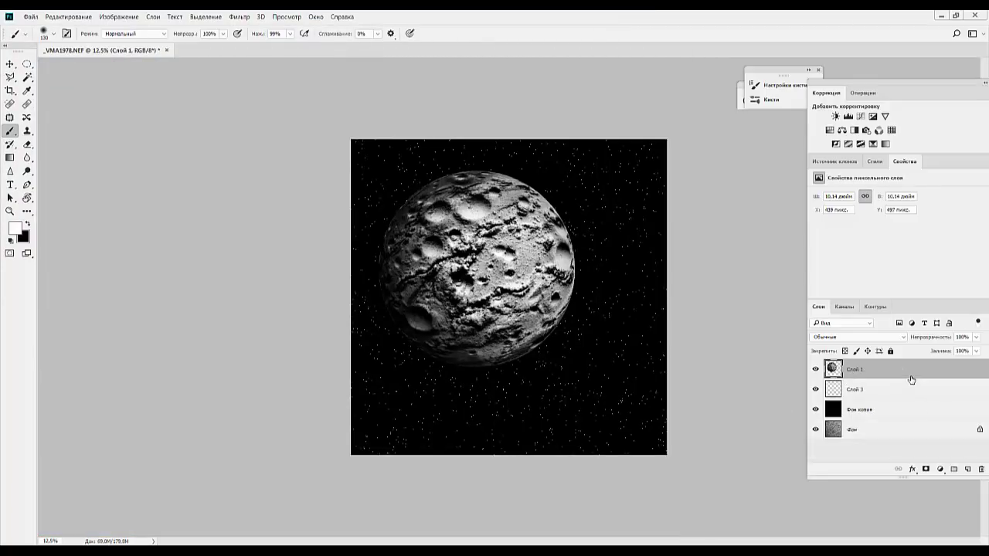
pyautogui.click(912, 469)
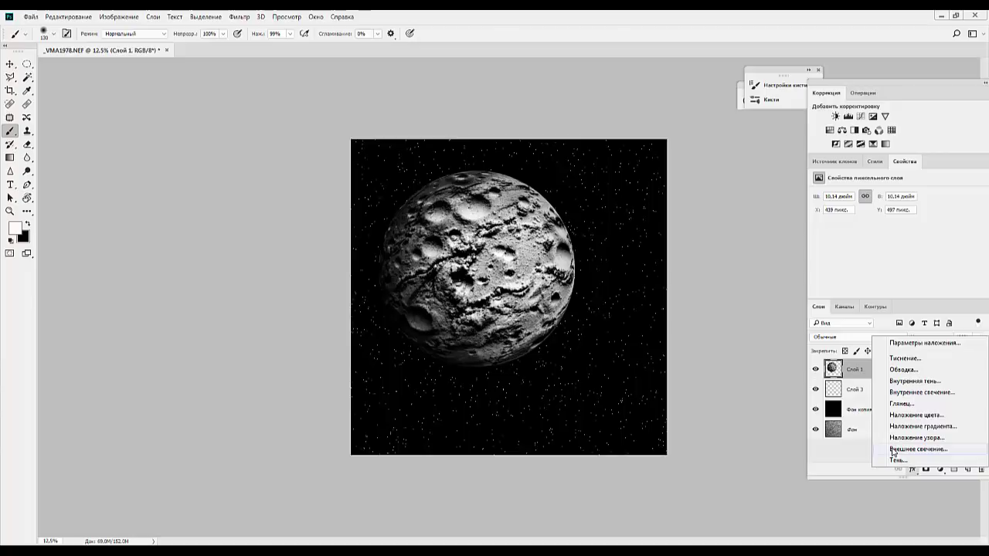
# Give Слой 1 a white Outer Glow with spread raised to 58% and a larger size.
pyautogui.click(896, 450)
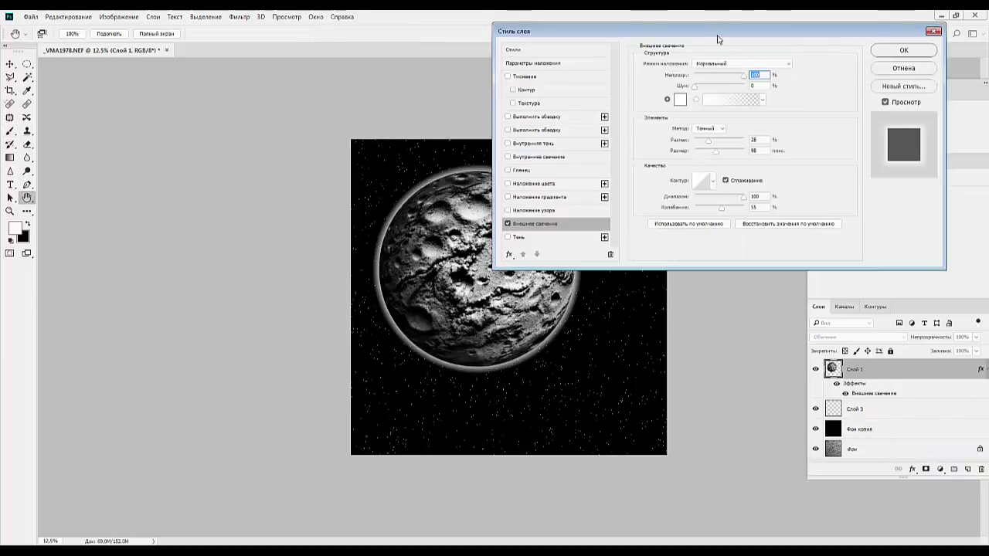
pyautogui.moveTo(714, 31); pyautogui.dragTo(803, 397)
pyautogui.moveTo(689, 435); pyautogui.dragTo(587, 404)
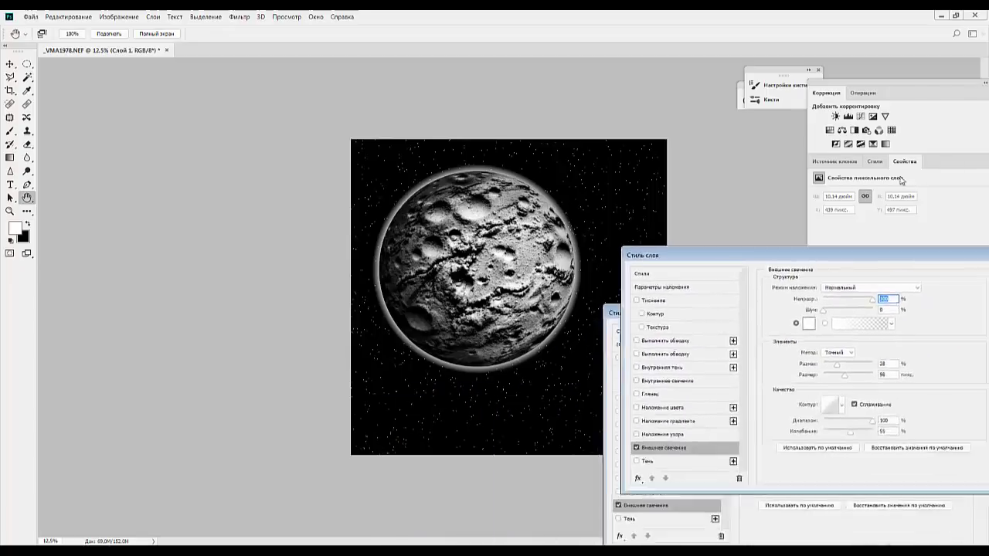
pyautogui.moveTo(654, 405); pyautogui.dragTo(871, 126)
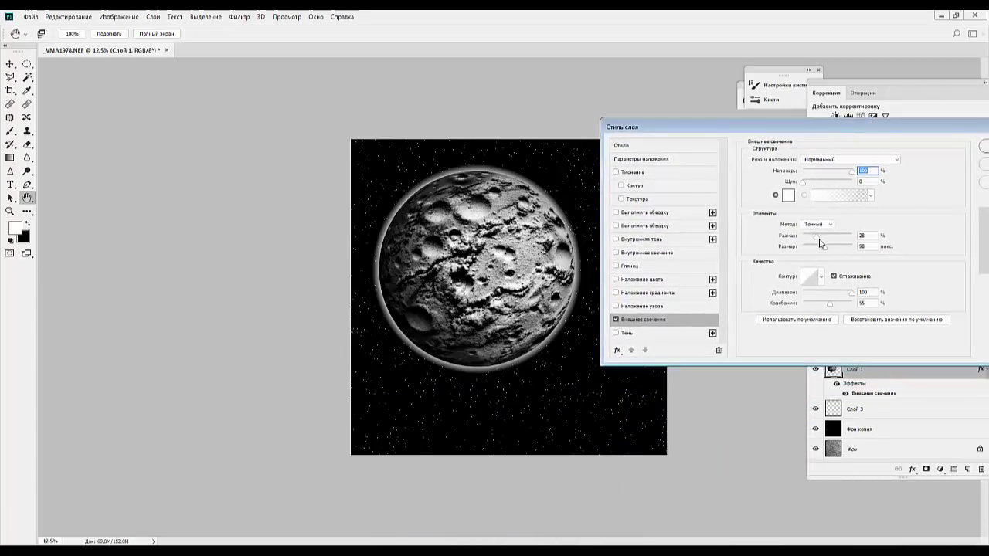
pyautogui.moveTo(813, 238)
pyautogui.mouseDown()
pyautogui.moveTo(849, 253)
pyautogui.moveTo(835, 253)
pyautogui.mouseUp()
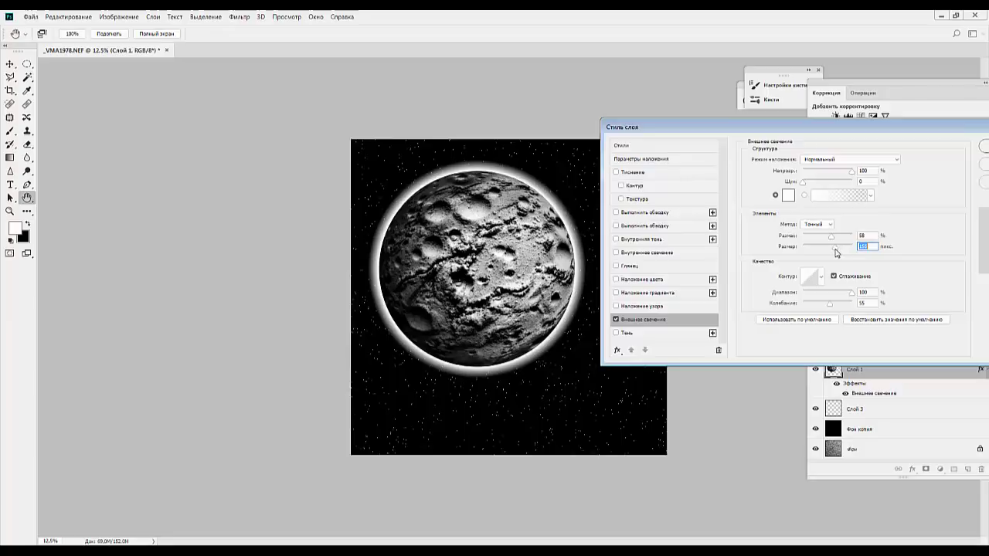
pyautogui.moveTo(957, 131)
pyautogui.mouseDown()
pyautogui.moveTo(868, 166)
pyautogui.moveTo(642, 316)
pyautogui.mouseUp()
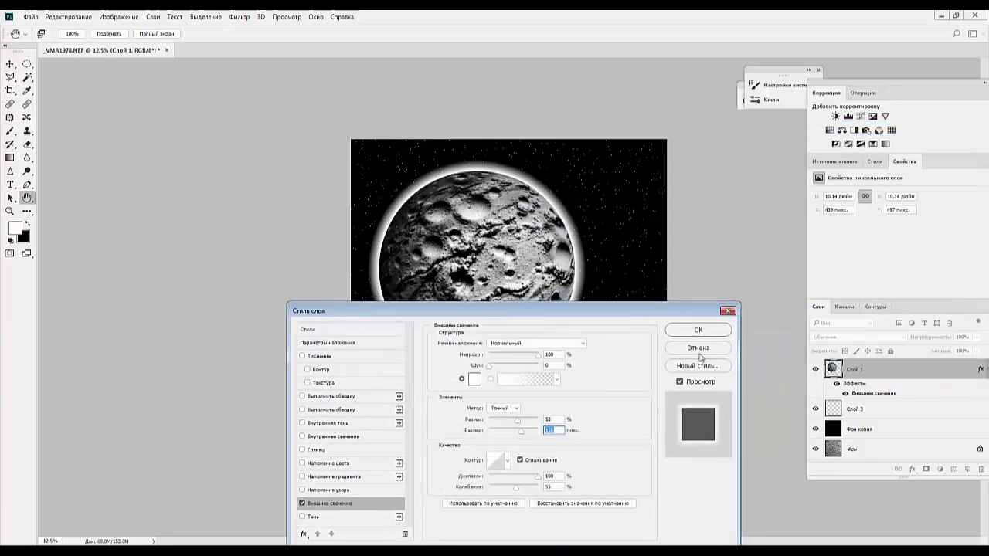
pyautogui.click(698, 330)
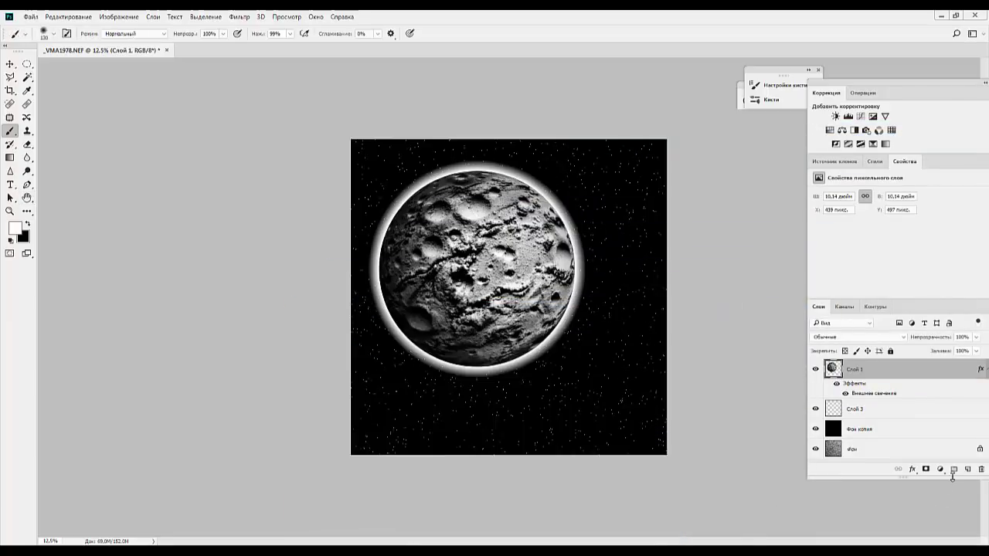
# Split the outer glow into its own layer and squash it into a crescent along the moon's right edge.
pyautogui.rightClick(863, 396)
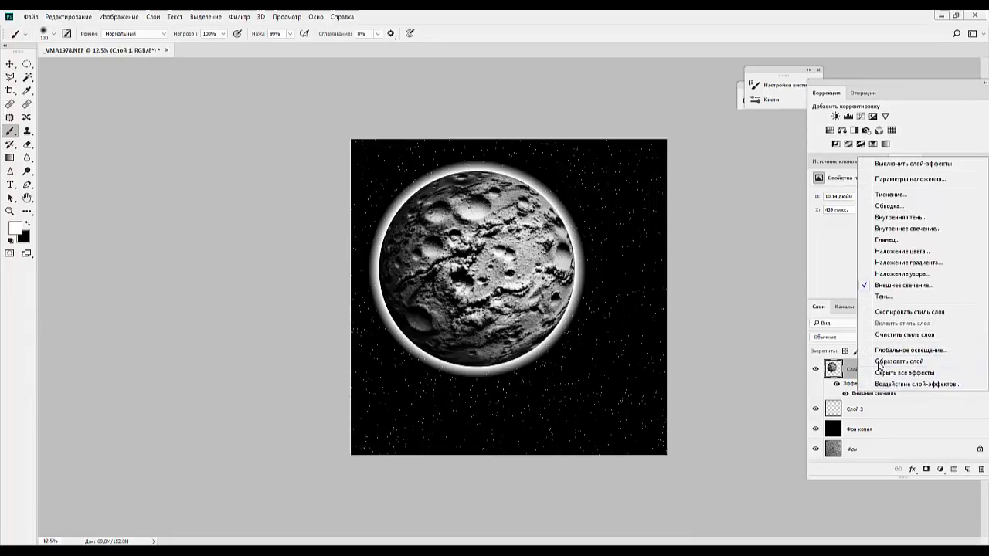
pyautogui.click(878, 363)
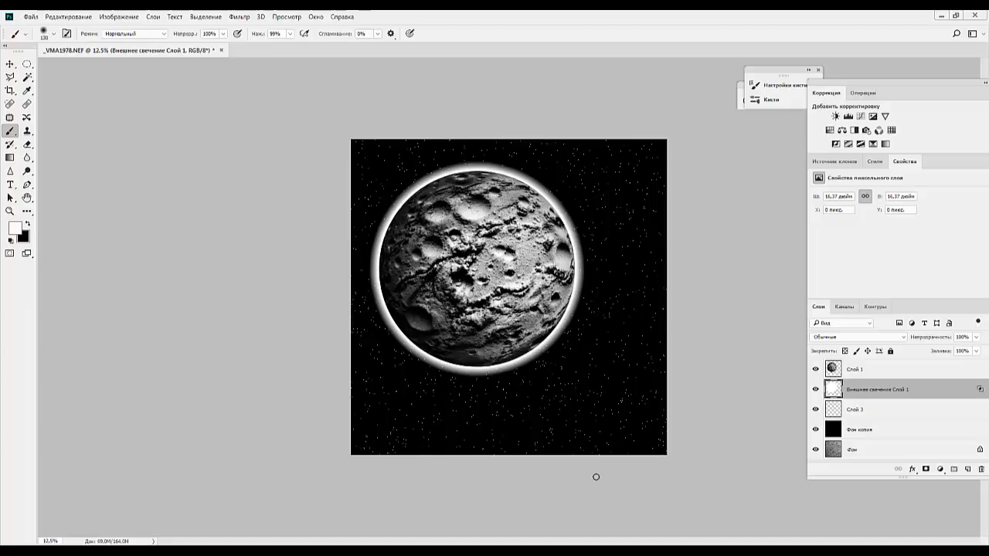
pyautogui.hotkey('ctrl', 't')
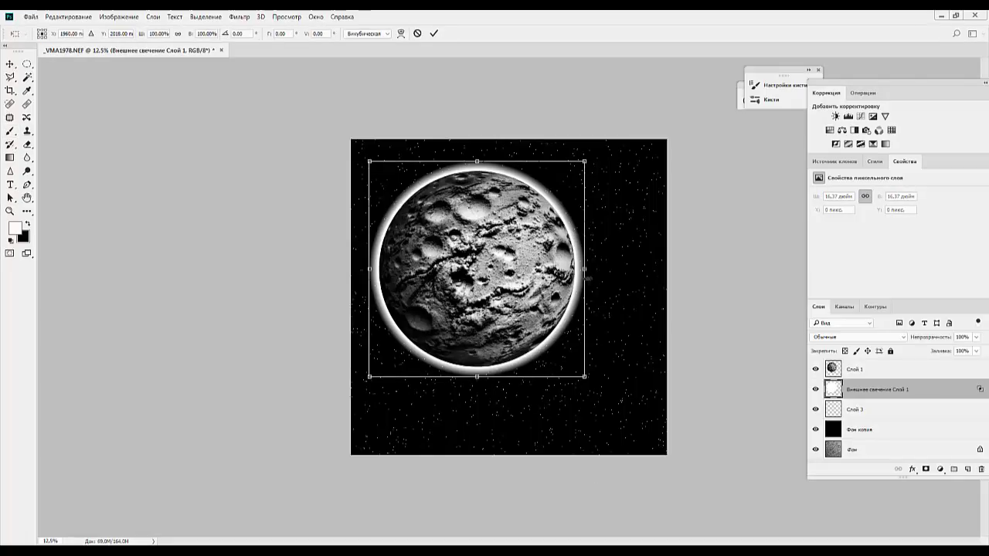
pyautogui.moveTo(585, 270); pyautogui.dragTo(591, 270)
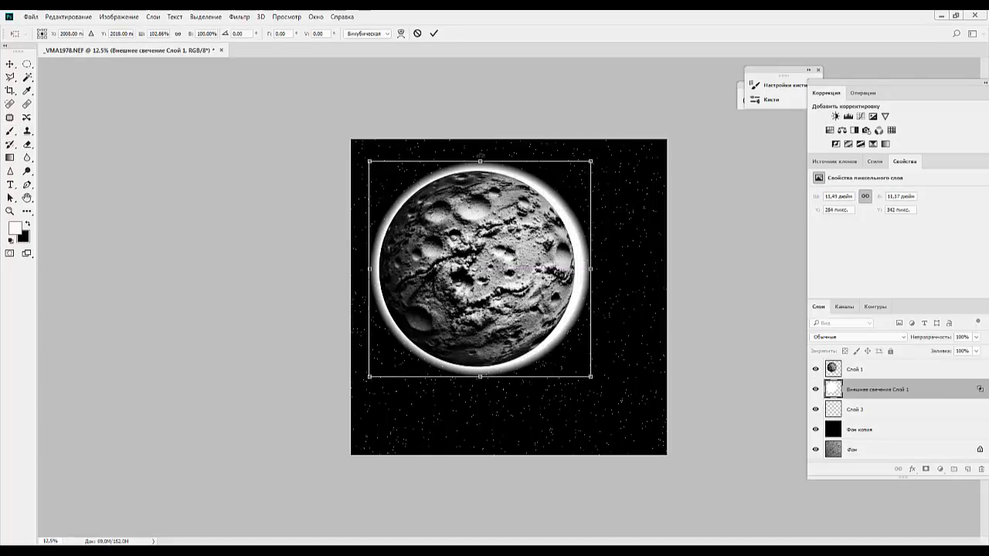
pyautogui.moveTo(480, 161); pyautogui.dragTo(478, 169)
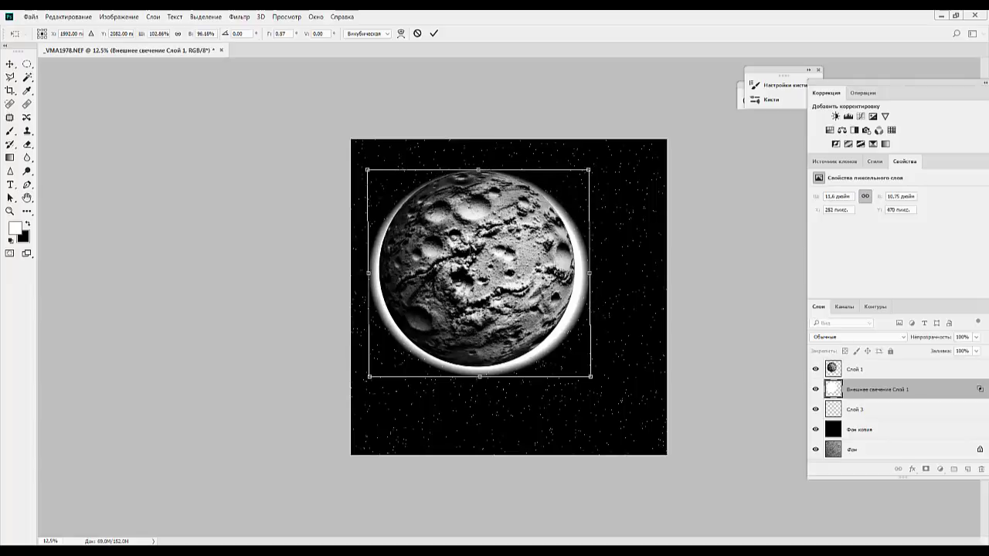
pyautogui.moveTo(479, 377); pyautogui.dragTo(479, 366)
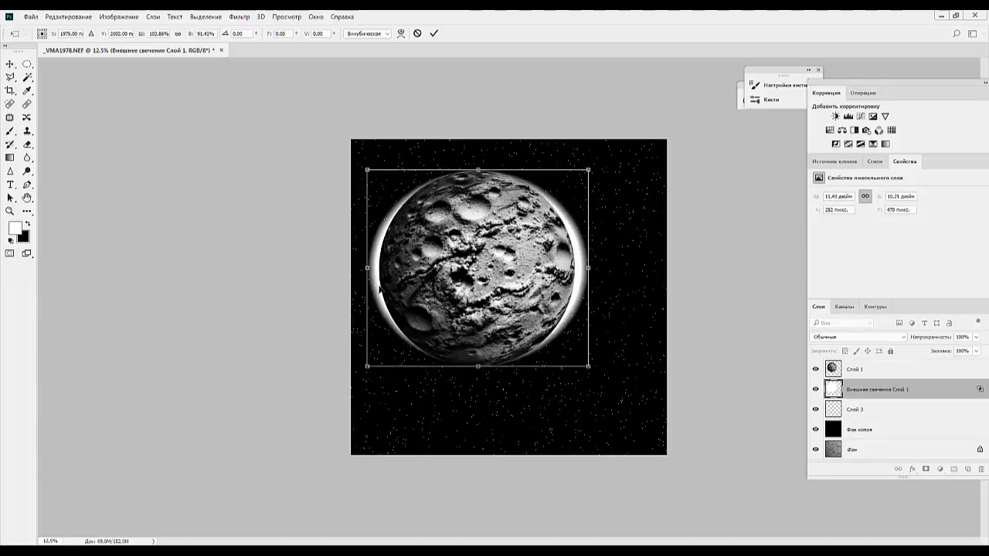
pyautogui.moveTo(367, 271); pyautogui.dragTo(378, 276)
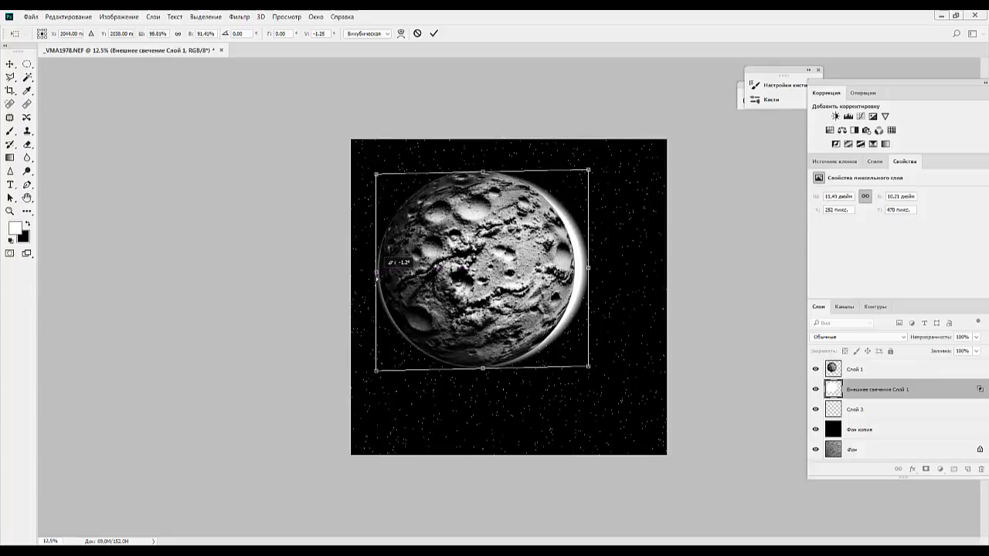
pyautogui.press('Return')
# Adjust the Внешнее свечение Слой 1 opacity, ending back at 100%.
pyautogui.press('b')
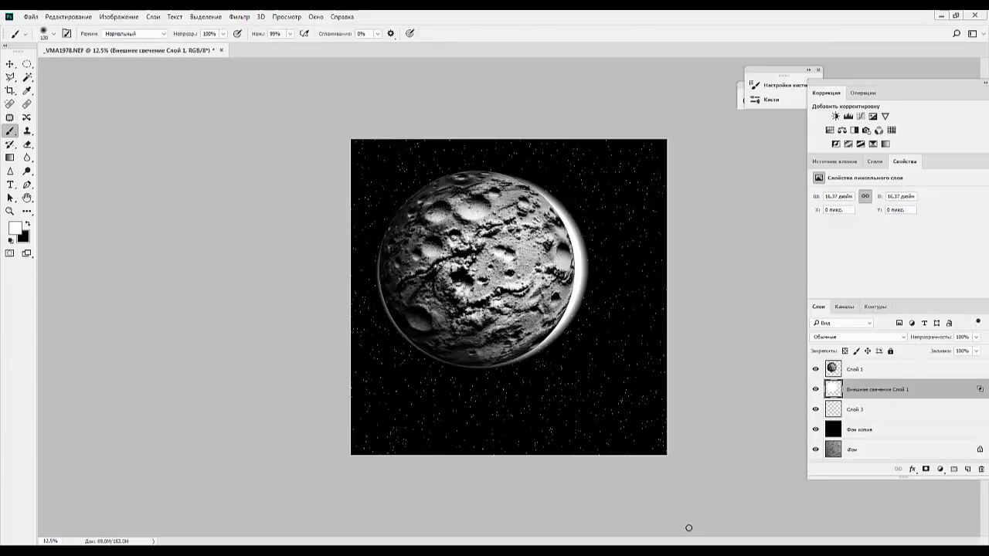
pyautogui.moveTo(937, 340)
pyautogui.mouseDown()
pyautogui.moveTo(911, 339)
pyautogui.moveTo(920, 340)
pyautogui.mouseUp()
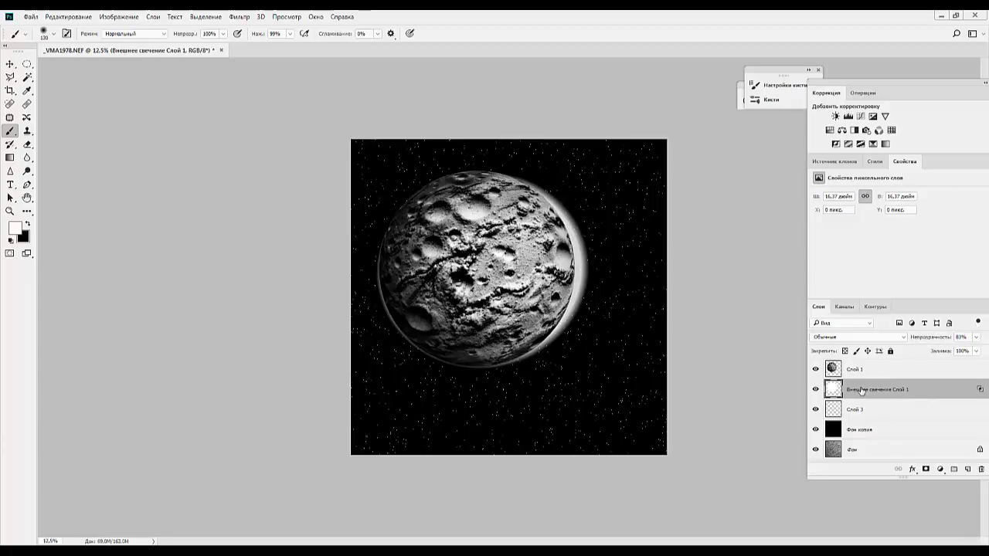
pyautogui.moveTo(931, 341); pyautogui.dragTo(944, 341)
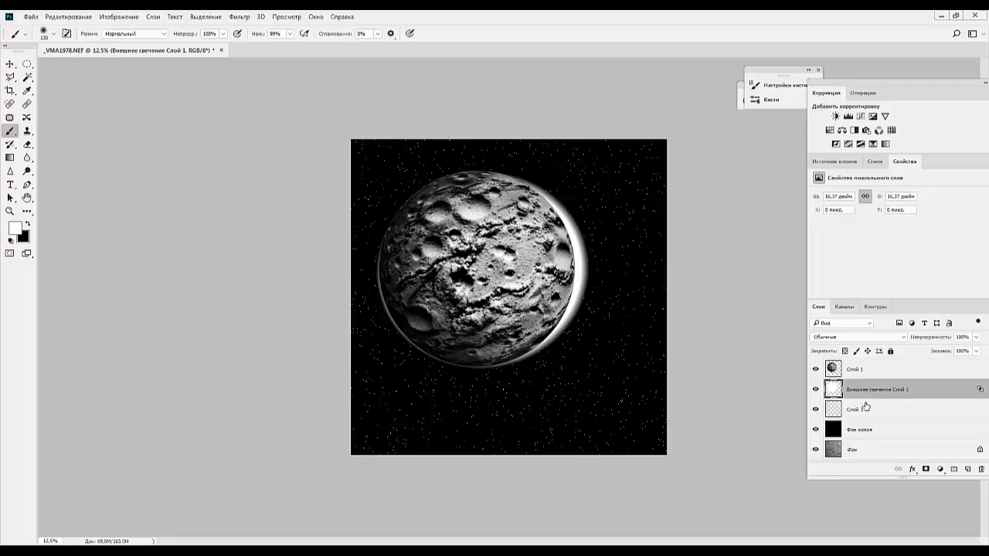
# Add an empty Слой 4 in Цветность blend mode, discarding a stray duplicate of it.
pyautogui.click(967, 469)
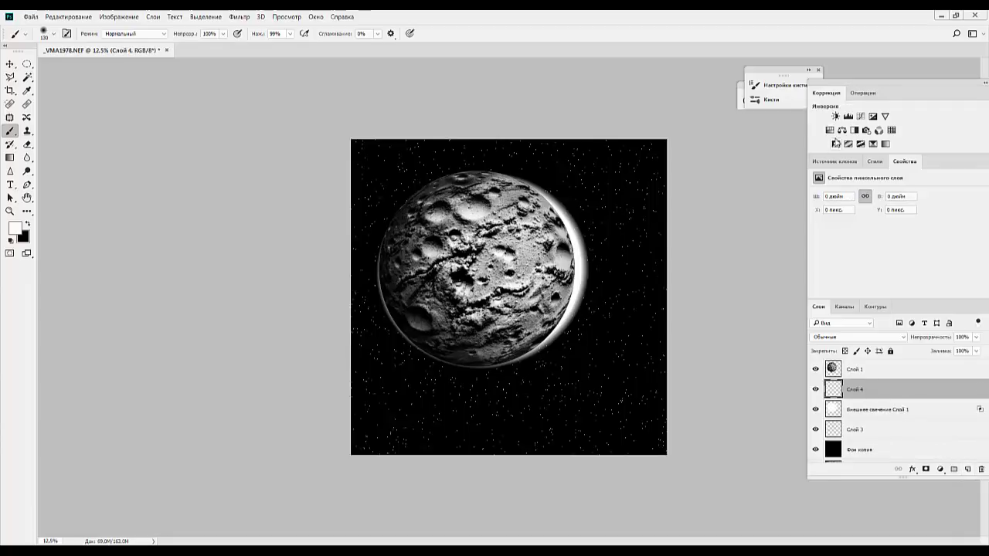
pyautogui.click(835, 338)
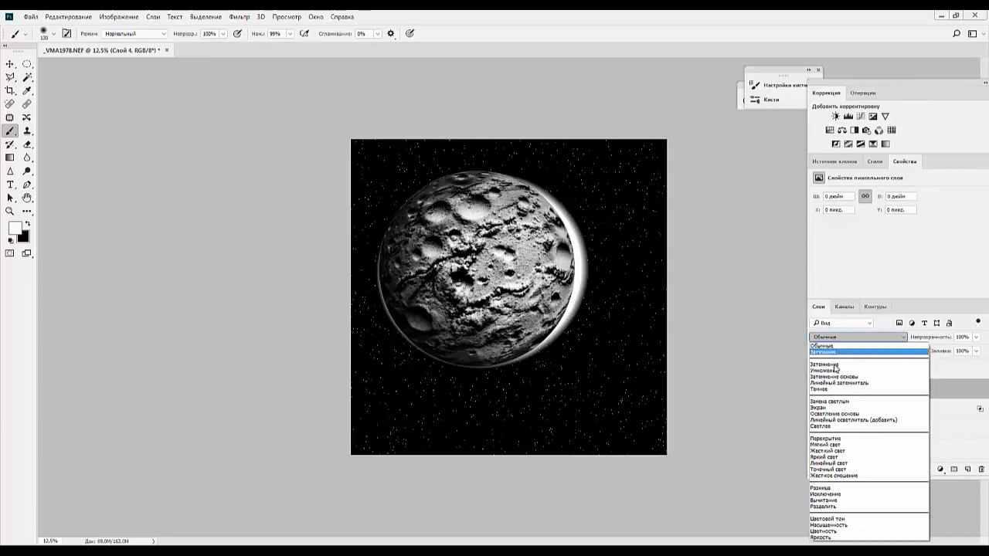
pyautogui.click(823, 531)
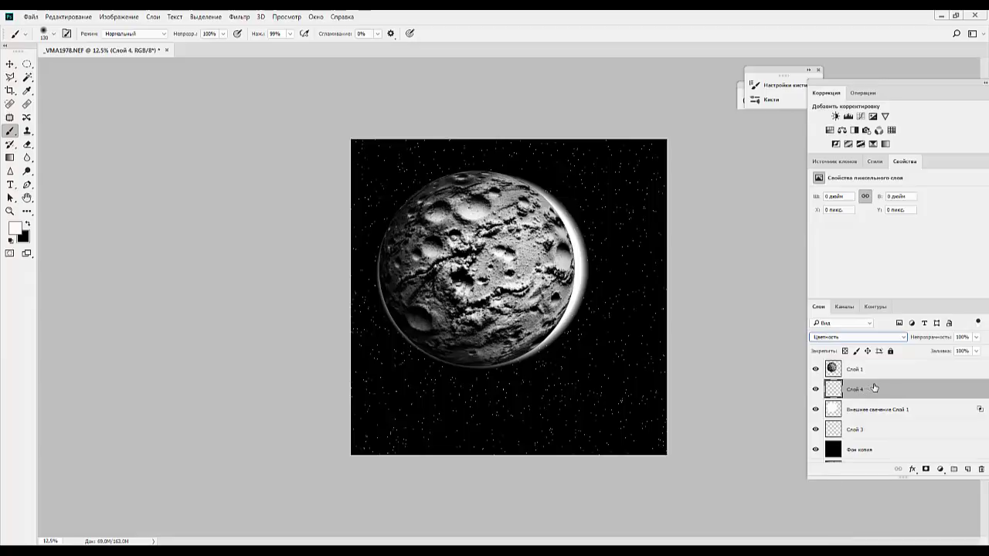
pyautogui.moveTo(906, 390); pyautogui.dragTo(968, 468)
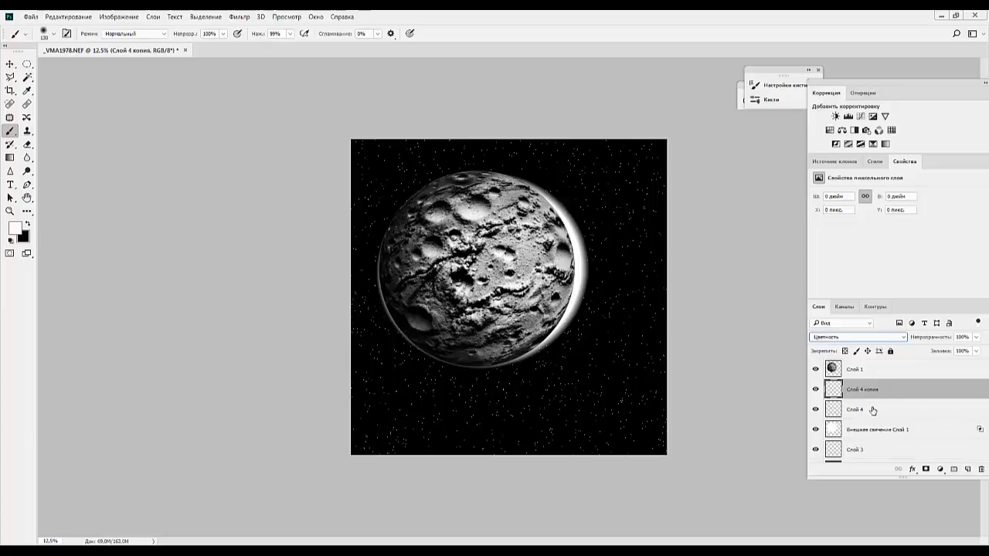
pyautogui.click(815, 389)
pyautogui.moveTo(857, 389); pyautogui.dragTo(979, 469)
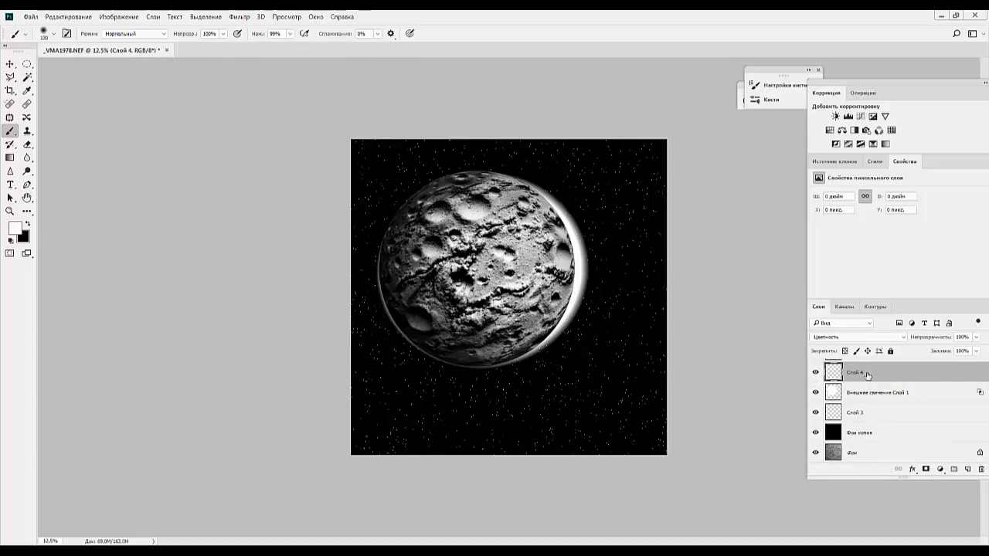
pyautogui.click(814, 373)
# Enlarge the Layers panel to show the whole stack and select Слой 1.
pyautogui.moveTo(893, 302); pyautogui.dragTo(893, 284)
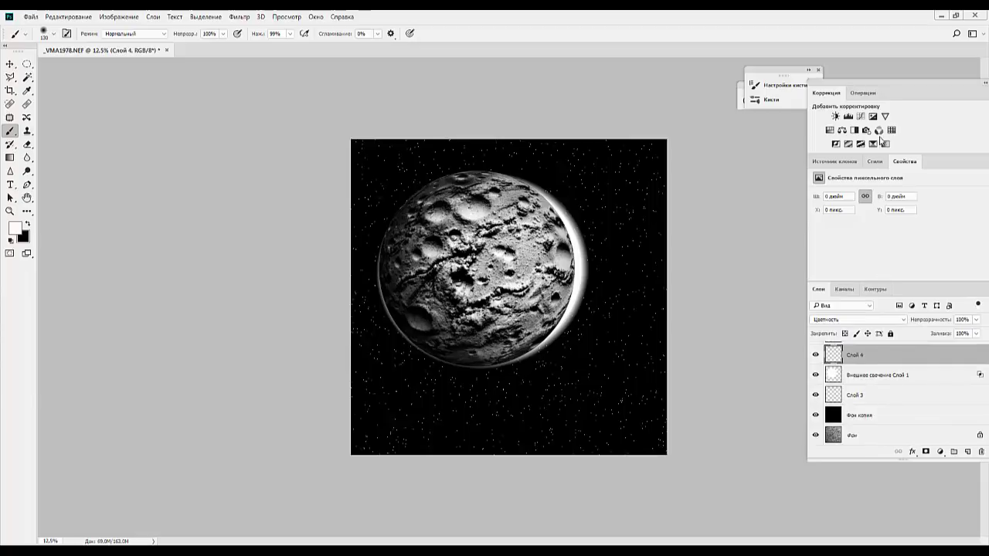
pyautogui.moveTo(902, 93)
pyautogui.mouseDown()
pyautogui.moveTo(916, 92)
pyautogui.moveTo(861, 100)
pyautogui.mouseUp()
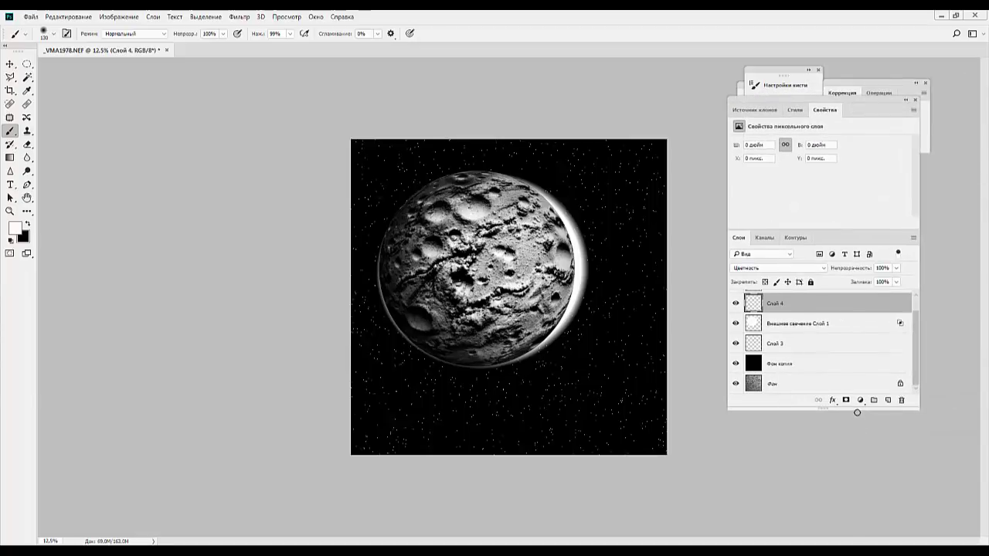
pyautogui.moveTo(856, 409); pyautogui.dragTo(856, 516)
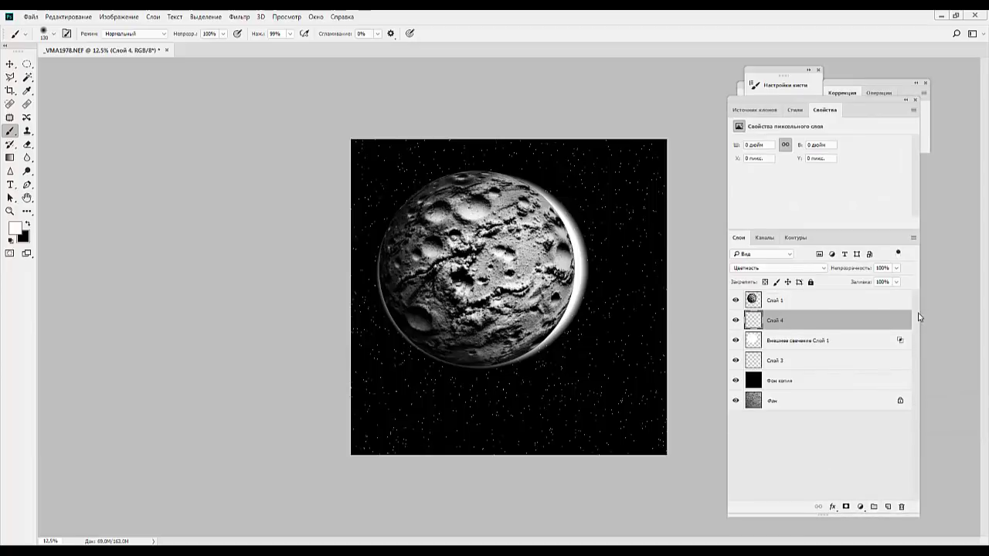
pyautogui.click(753, 301)
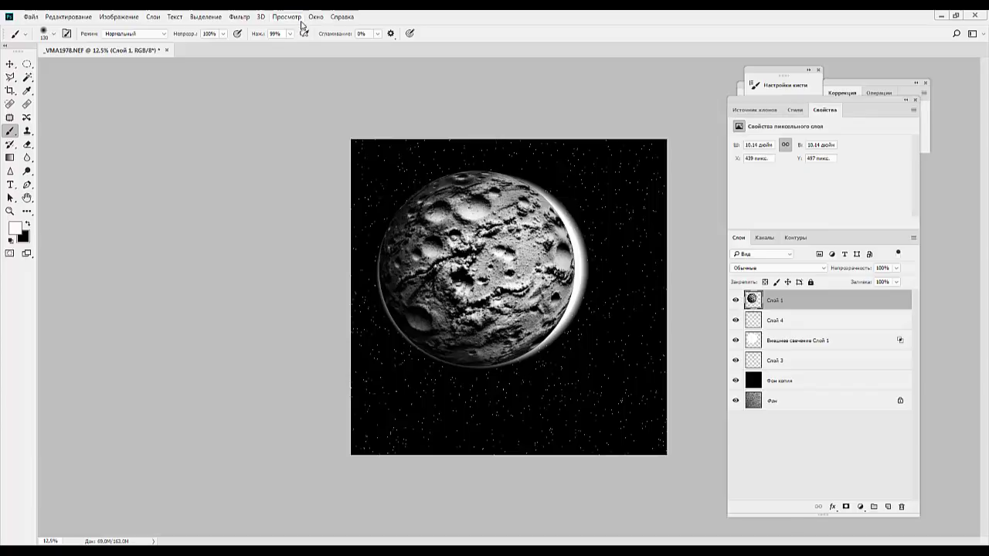
# Apply Lighting Effects to Слой 1, trying Круг света before settling on the По умолчанию preset.
pyautogui.click(239, 17)
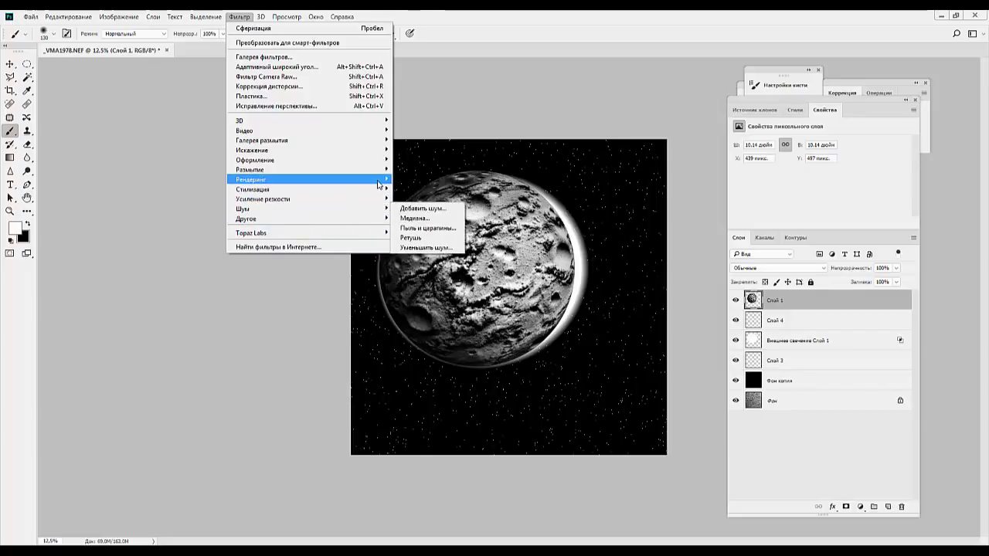
pyautogui.moveTo(306, 179)
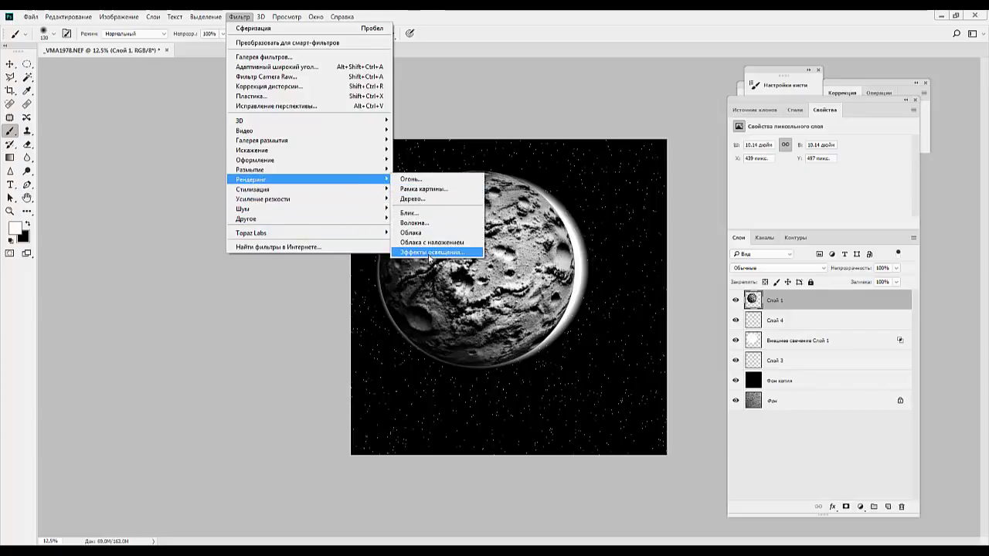
pyautogui.click(429, 252)
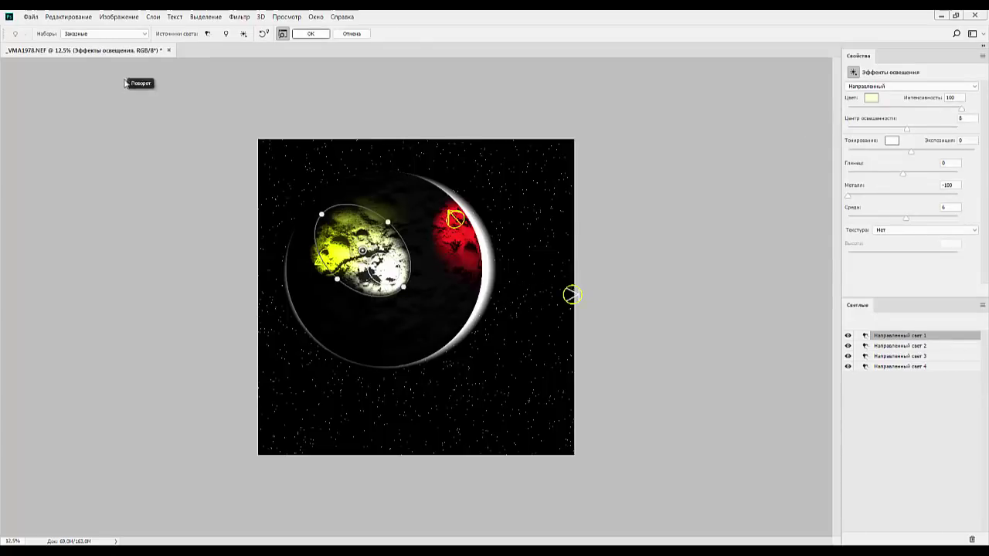
pyautogui.click(146, 34)
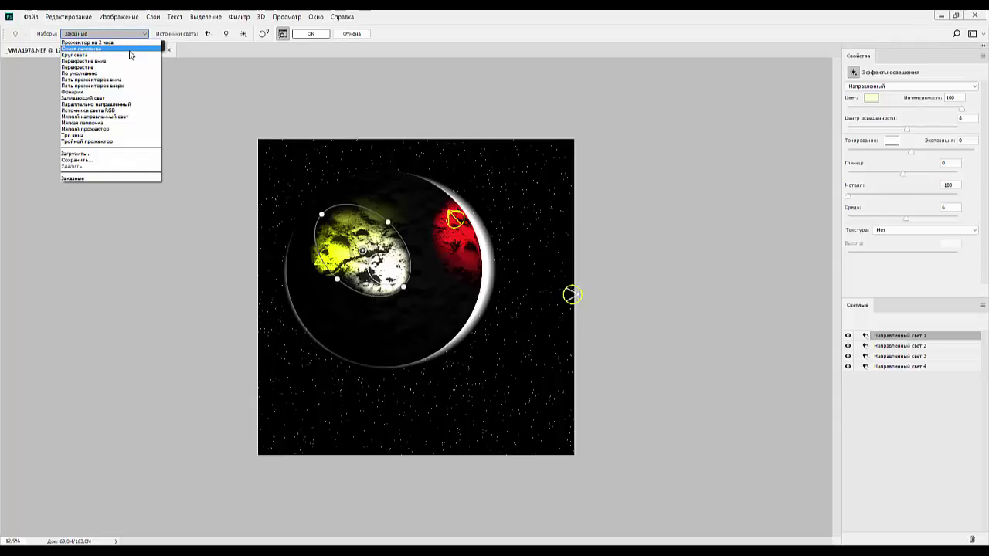
pyautogui.click(114, 54)
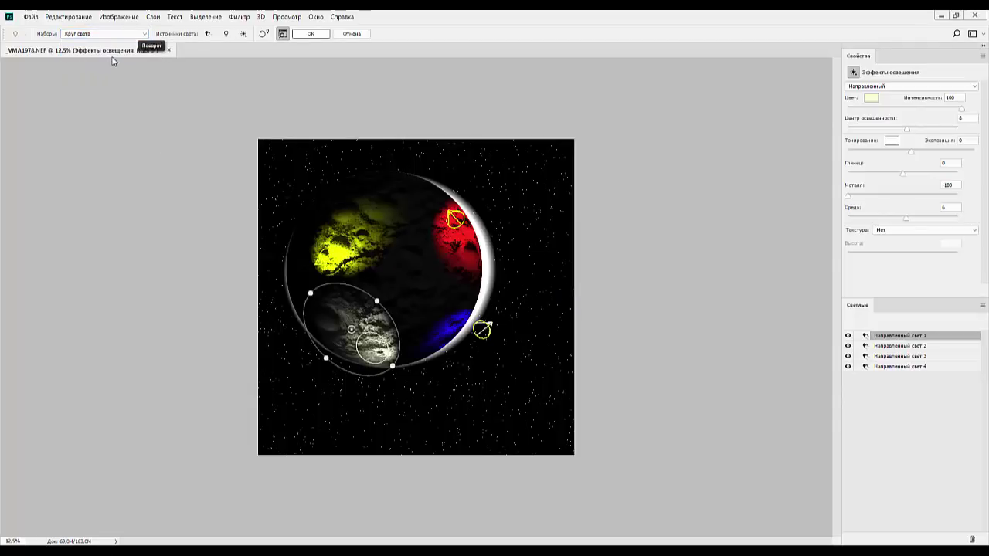
pyautogui.click(114, 35)
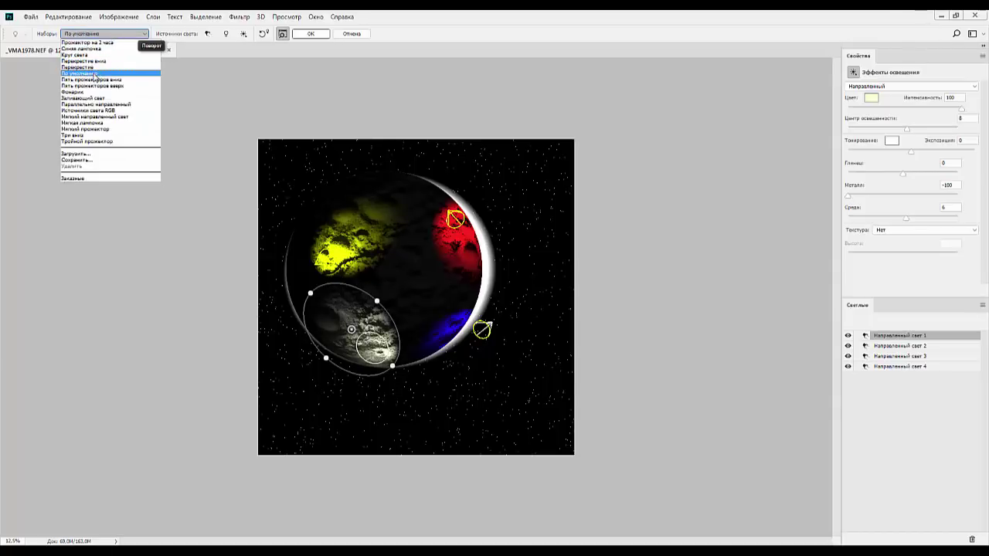
pyautogui.click(93, 74)
pyautogui.click(96, 71)
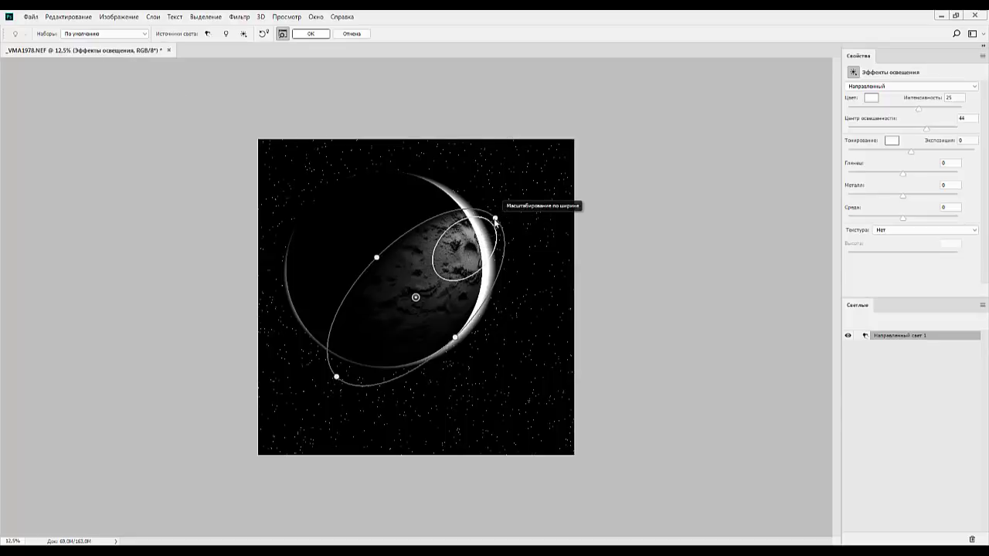
# Enlarge the light ellipse into a broad pool over the moon, shifted toward its lit edge.
pyautogui.moveTo(495, 218)
pyautogui.mouseDown()
pyautogui.moveTo(526, 236)
pyautogui.moveTo(482, 246)
pyautogui.mouseUp()
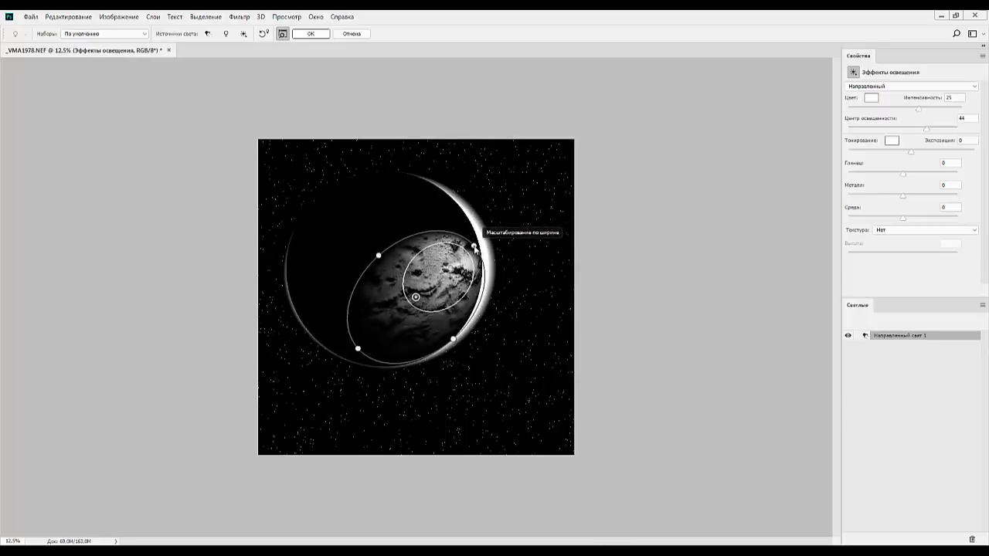
pyautogui.moveTo(381, 253); pyautogui.dragTo(366, 221)
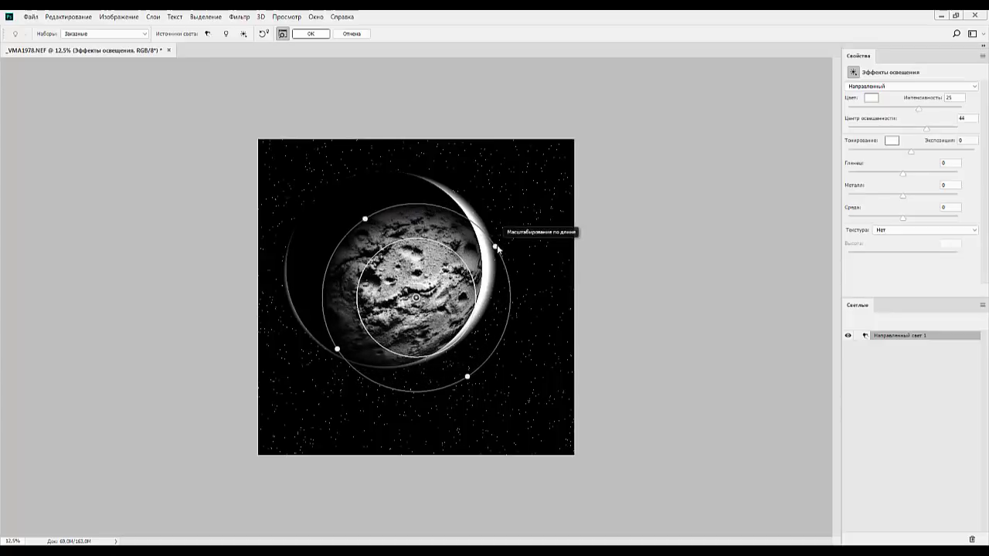
pyautogui.moveTo(496, 247); pyautogui.dragTo(523, 232)
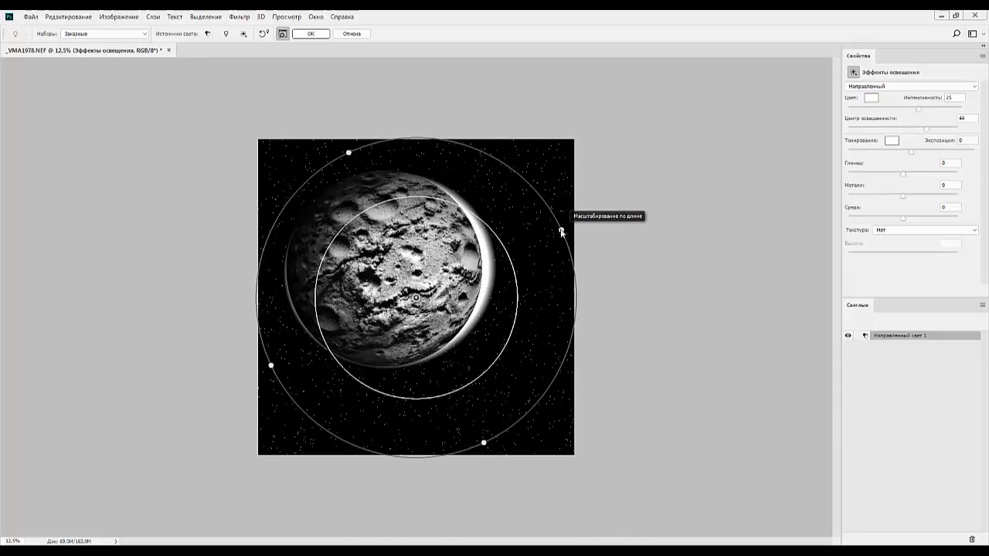
pyautogui.moveTo(523, 230); pyautogui.dragTo(512, 278)
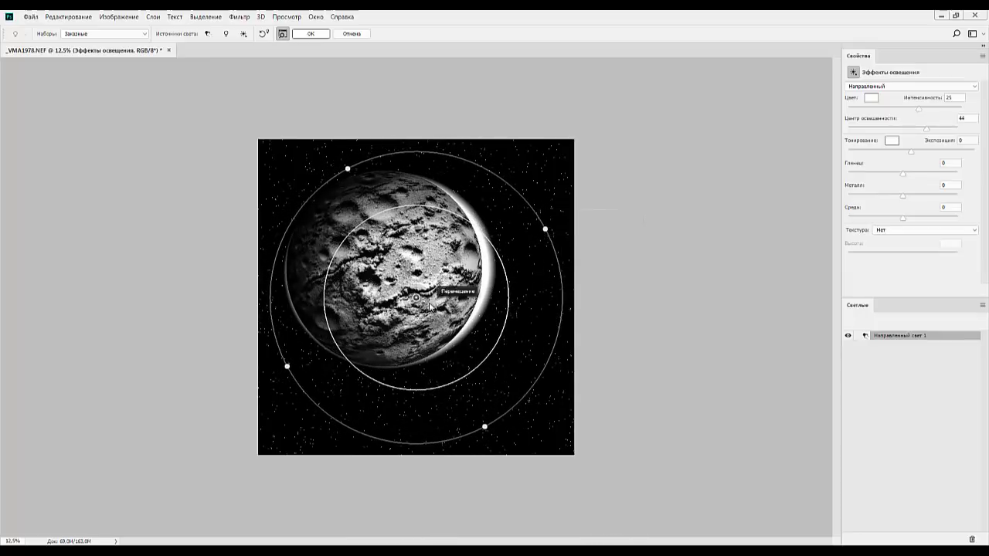
pyautogui.moveTo(439, 287); pyautogui.dragTo(481, 255)
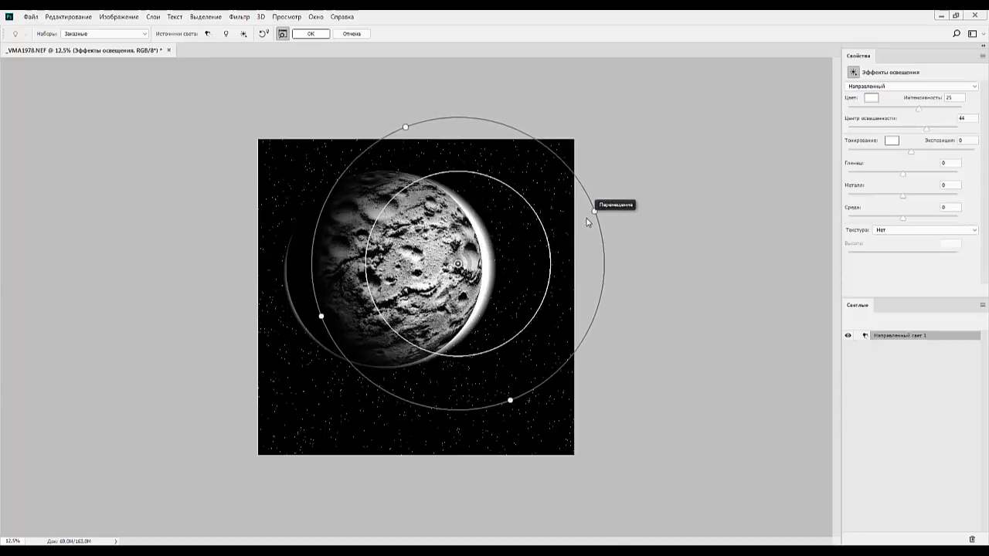
pyautogui.moveTo(596, 214); pyautogui.dragTo(598, 217)
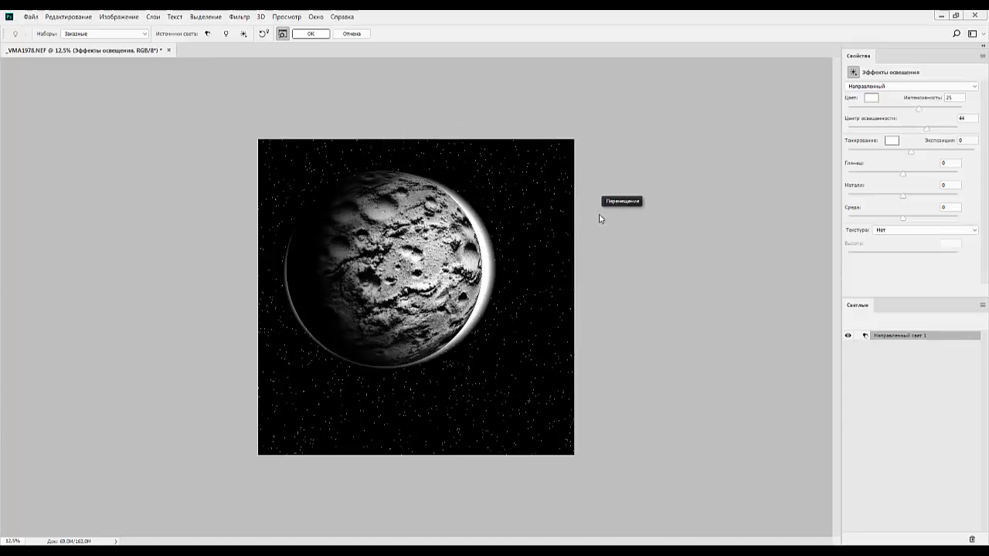
# Set the light colour to pale cyan (H 176, S 6) and apply Lighting Effects.
pyautogui.click(871, 98)
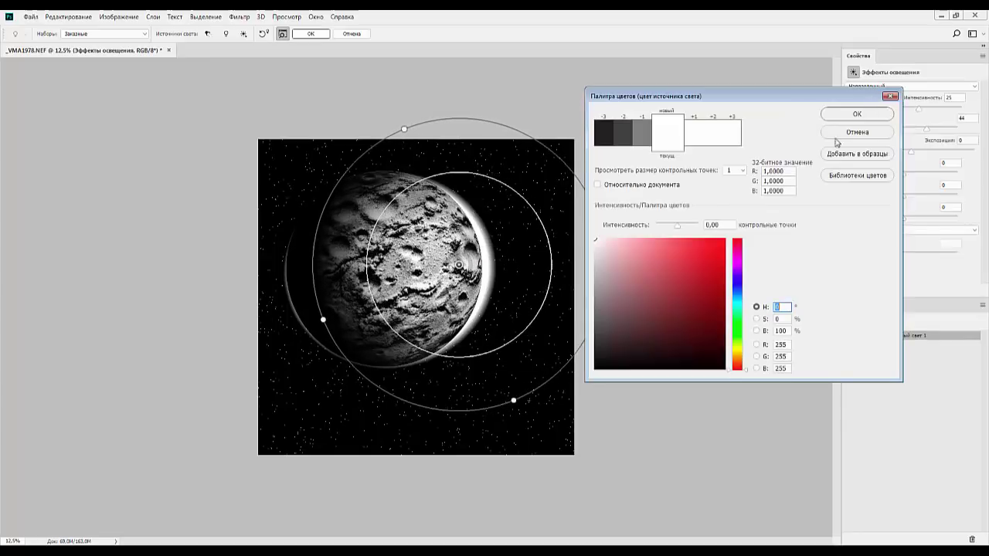
pyautogui.moveTo(721, 255)
pyautogui.mouseDown()
pyautogui.moveTo(680, 309)
pyautogui.moveTo(671, 278)
pyautogui.moveTo(602, 236)
pyautogui.mouseUp()
pyautogui.click(738, 308)
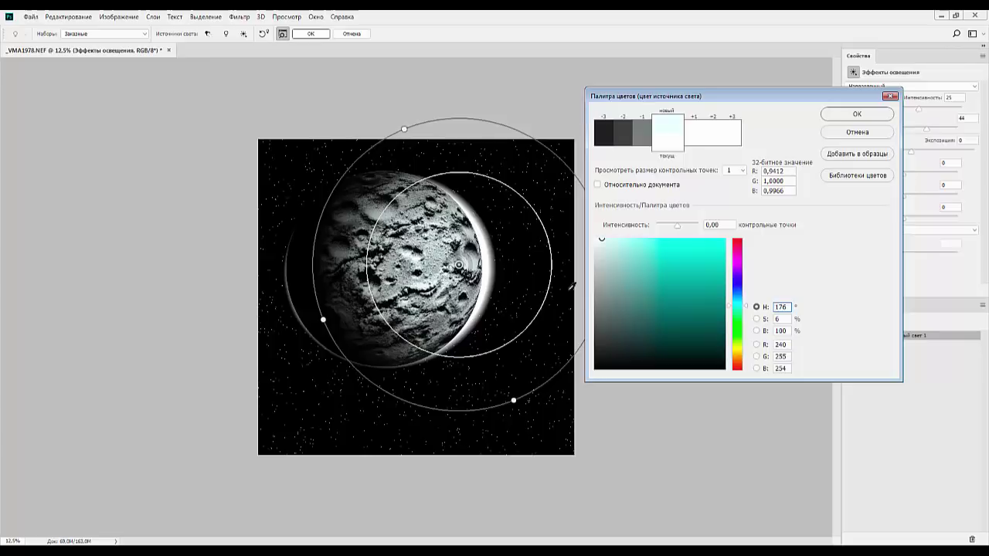
pyautogui.click(842, 115)
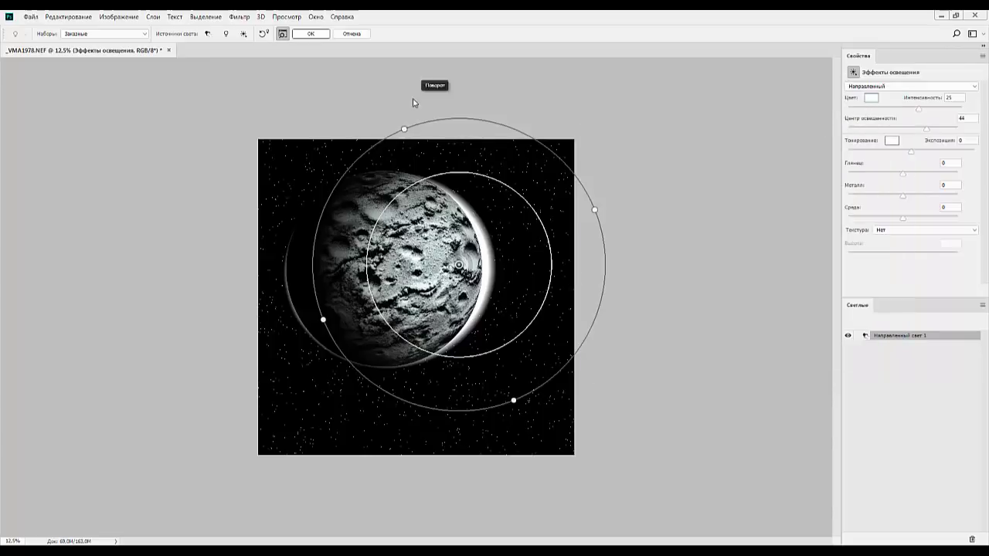
pyautogui.click(310, 34)
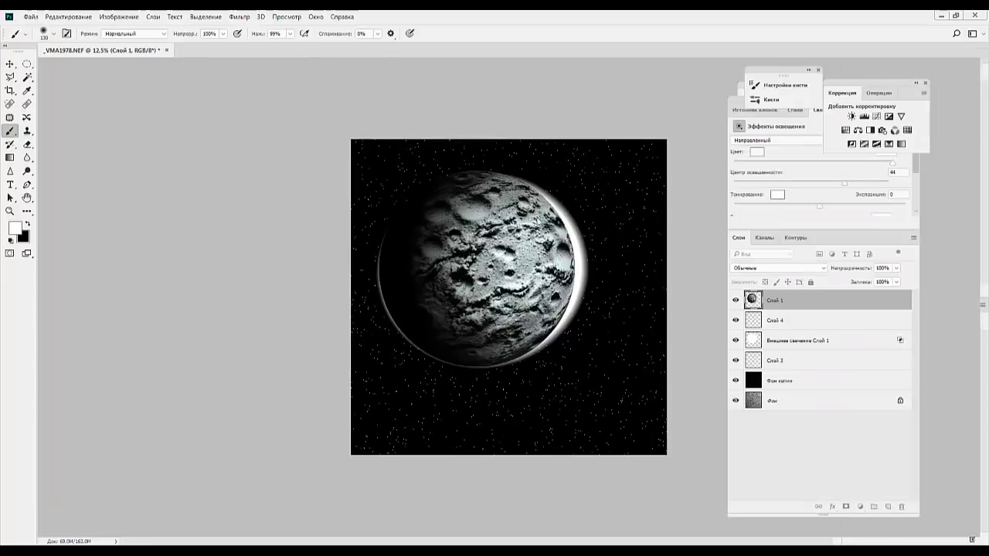
# Relight the Внешнее свечение Слой 1 glow layer with Lighting Effects at lower intensity, hotspot 19.
pyautogui.click(794, 344)
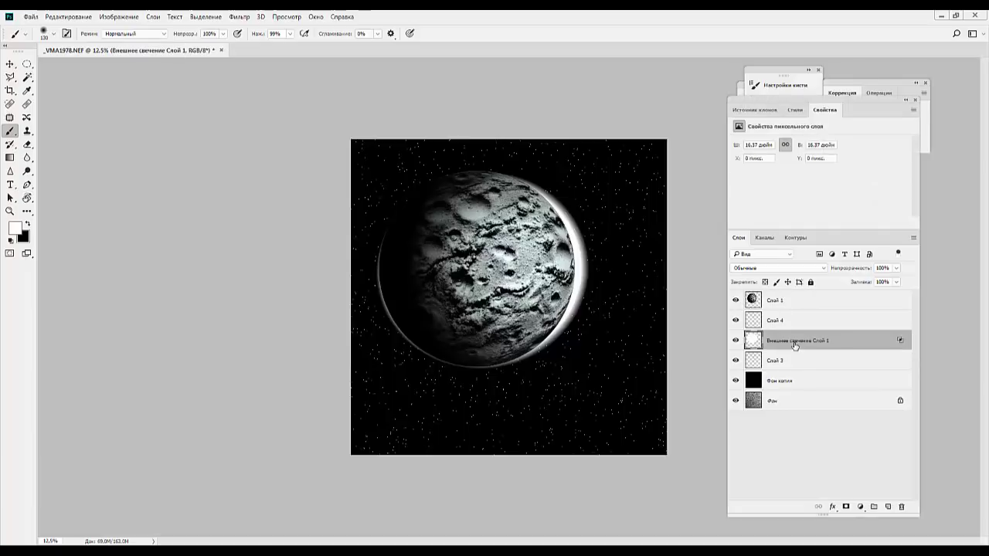
pyautogui.click(241, 17)
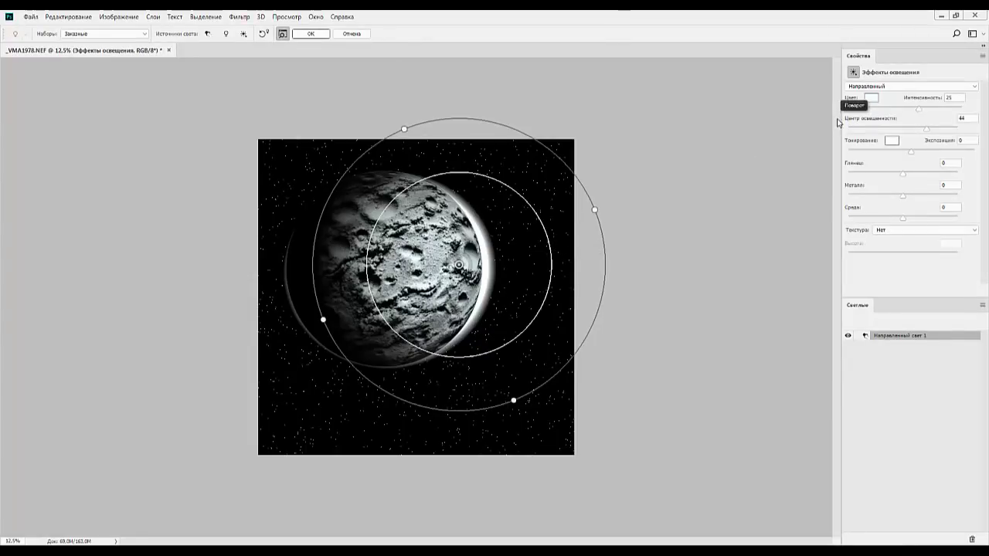
pyautogui.moveTo(918, 112)
pyautogui.mouseDown()
pyautogui.moveTo(900, 127)
pyautogui.moveTo(913, 127)
pyautogui.moveTo(921, 109)
pyautogui.mouseUp()
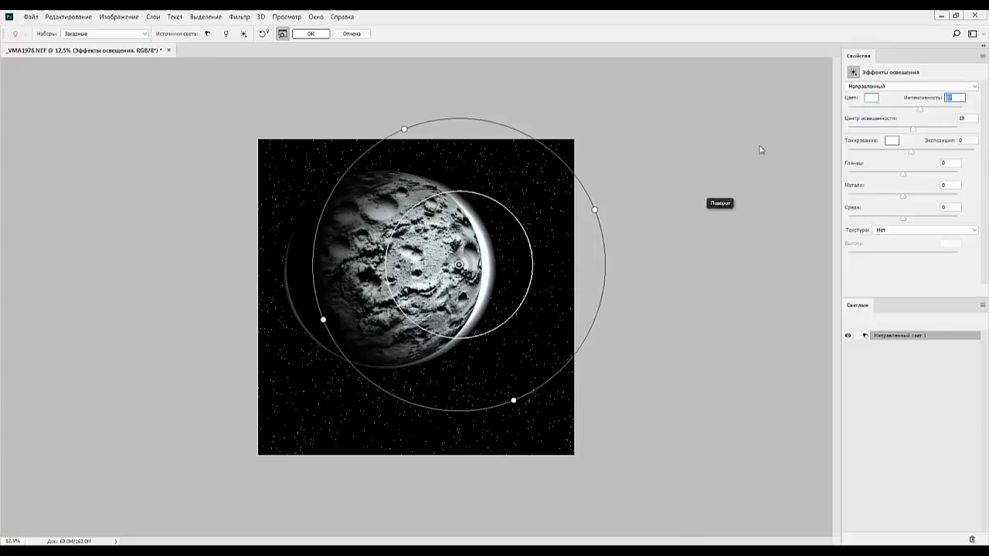
pyautogui.click(312, 34)
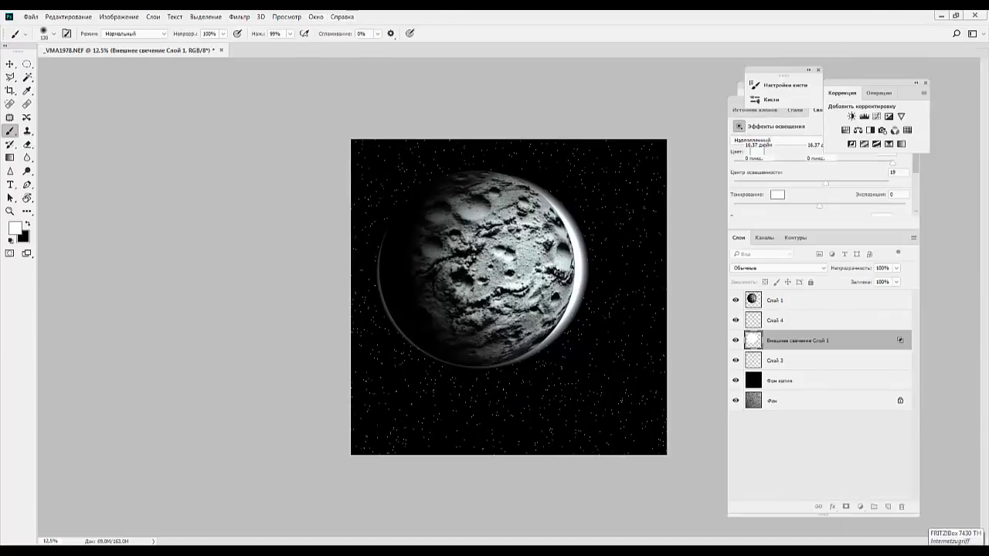
# Select the moon layer Слой 1 and add a new empty layer Слой 5 above it.
pyautogui.hotkey('ctrl', '-')
pyautogui.hotkey('ctrl', '-')
pyautogui.hotkey('ctrl', '-')
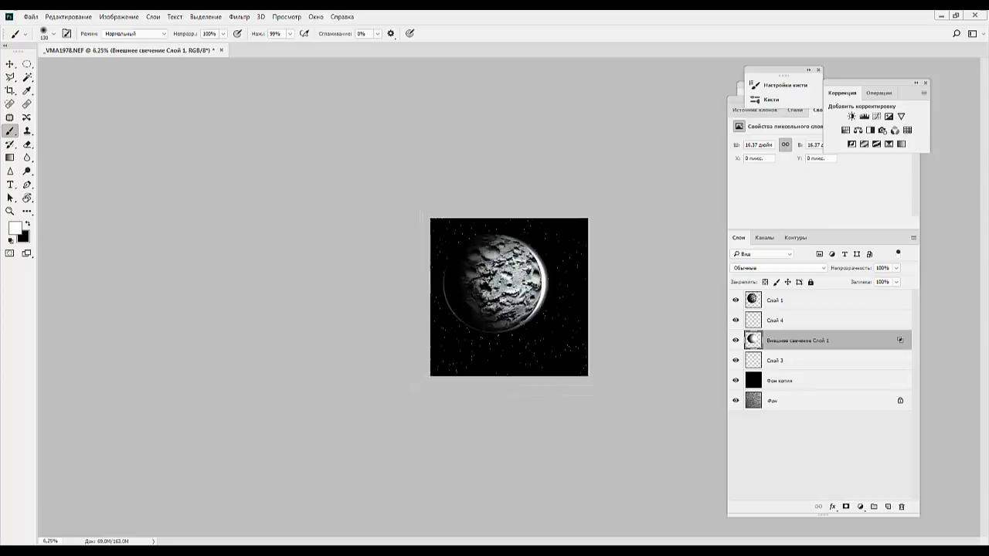
pyautogui.hotkey('ctrl', '-')
pyautogui.hotkey('ctrl', '+')
pyautogui.hotkey('ctrl', '+')
pyautogui.hotkey('ctrl', '+')
pyautogui.hotkey('ctrl', '+')
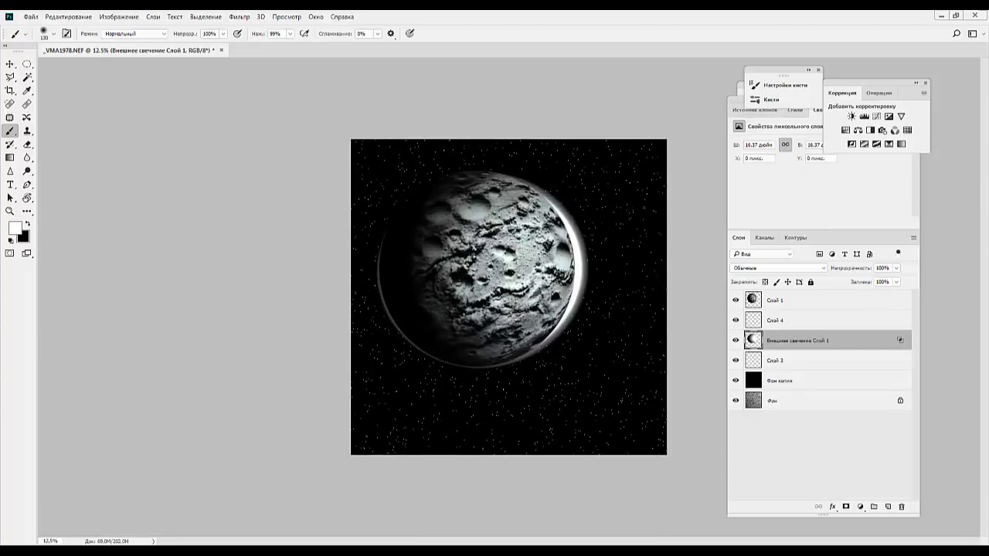
pyautogui.click(808, 342)
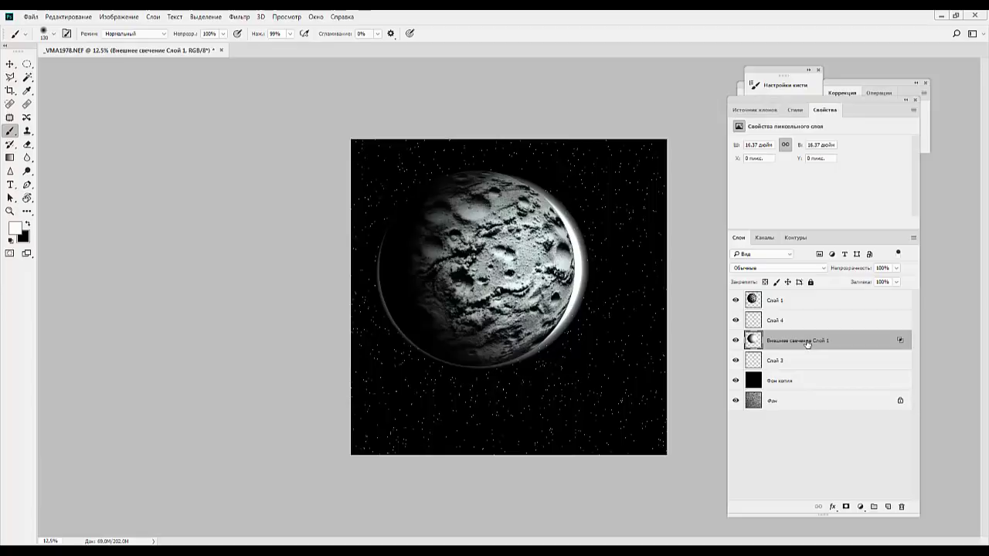
pyautogui.click(783, 304)
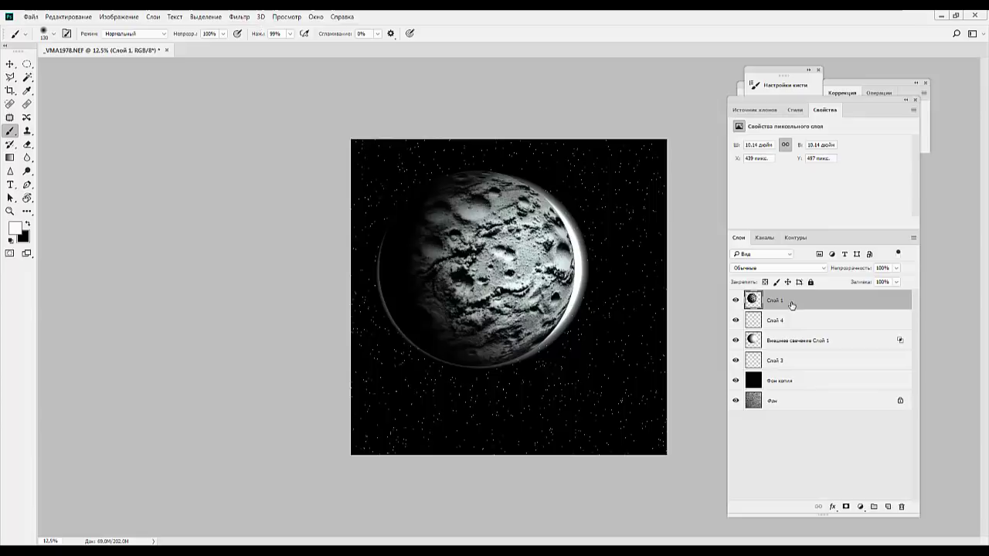
pyautogui.click(887, 506)
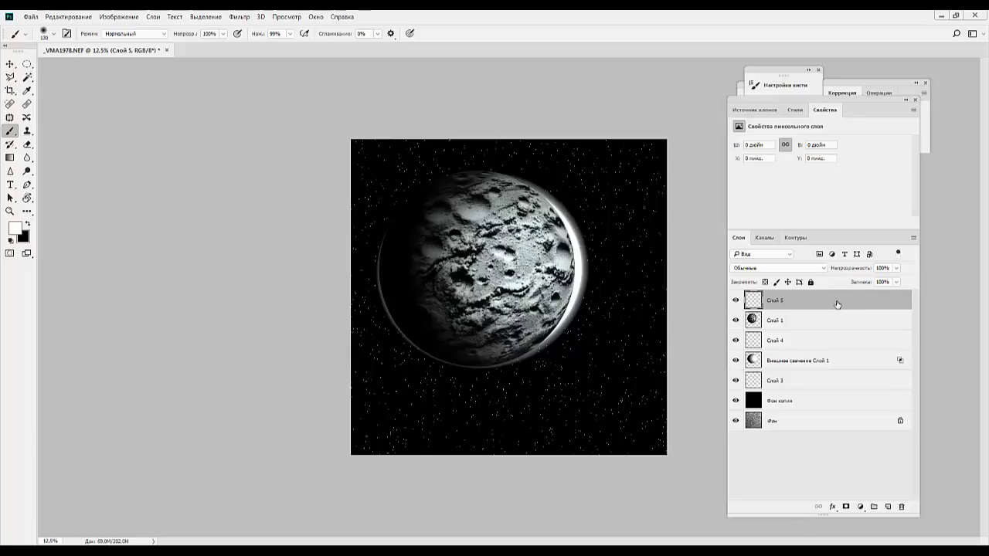
# Fill Слой 5 with black and render a Lens Flare (Блики) onto it.
pyautogui.hotkey('ctrl', 'BackSpace')
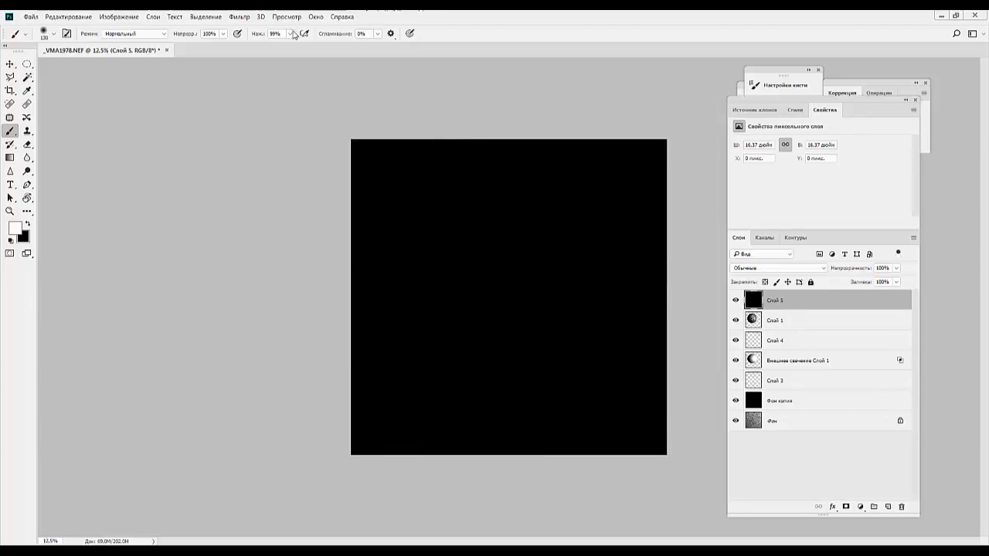
pyautogui.click(240, 17)
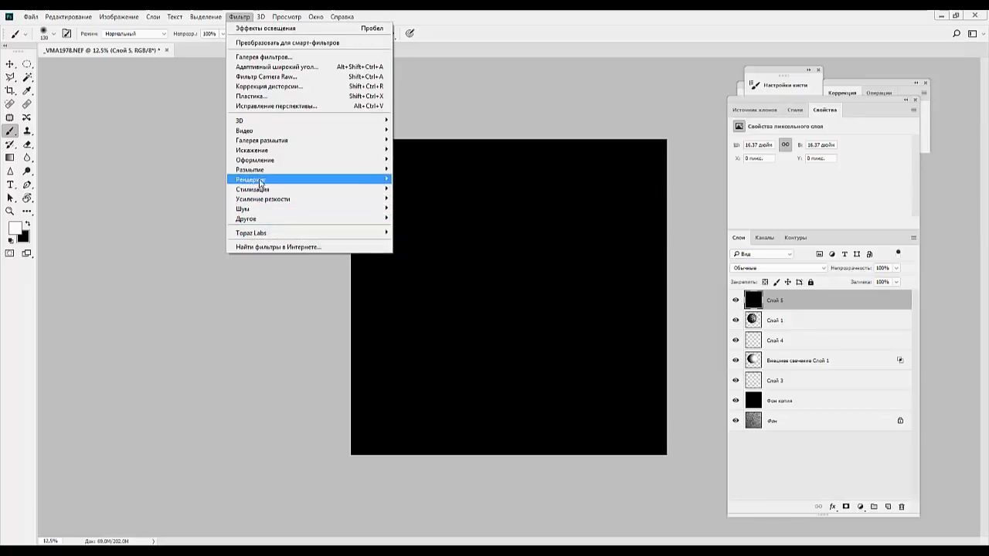
pyautogui.moveTo(251, 179)
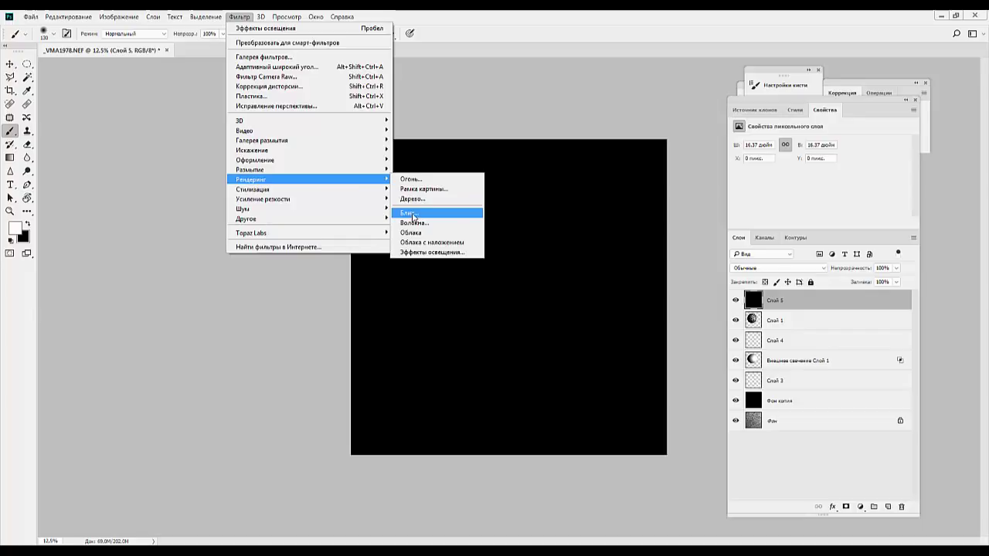
pyautogui.click(409, 213)
pyautogui.click(723, 119)
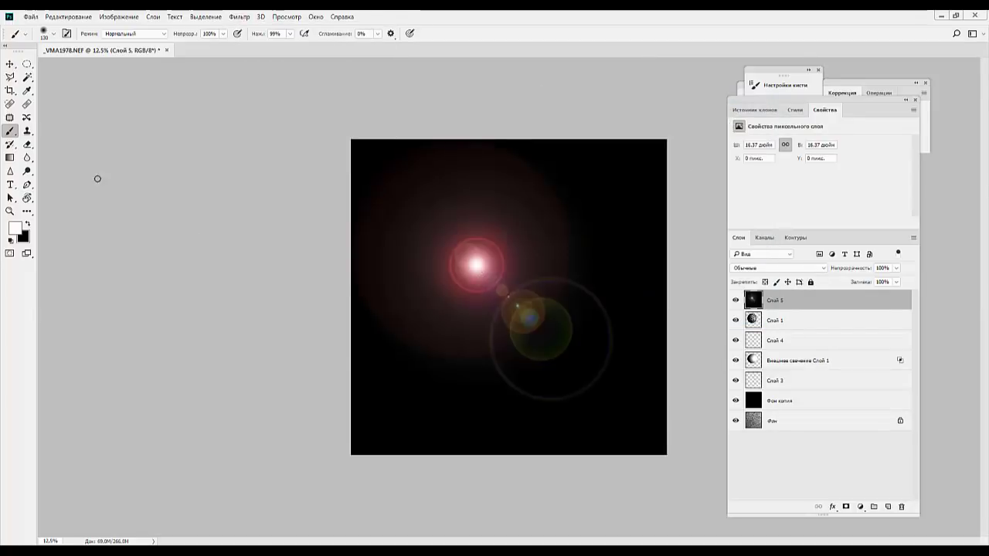
pyautogui.click(10, 64)
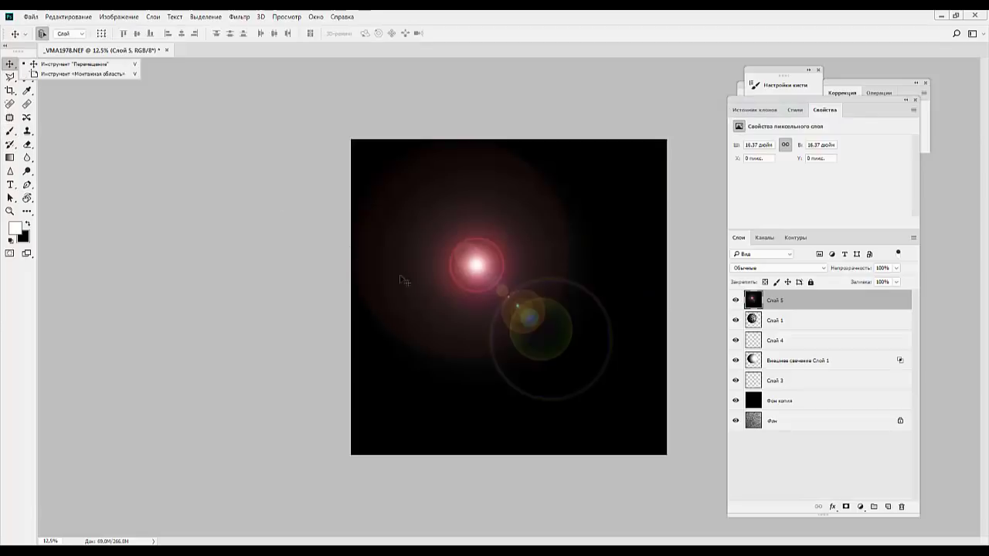
# Set the flare layer Слой 5 to Screen (Экран) blend mode.
pyautogui.moveTo(492, 272); pyautogui.dragTo(501, 265)
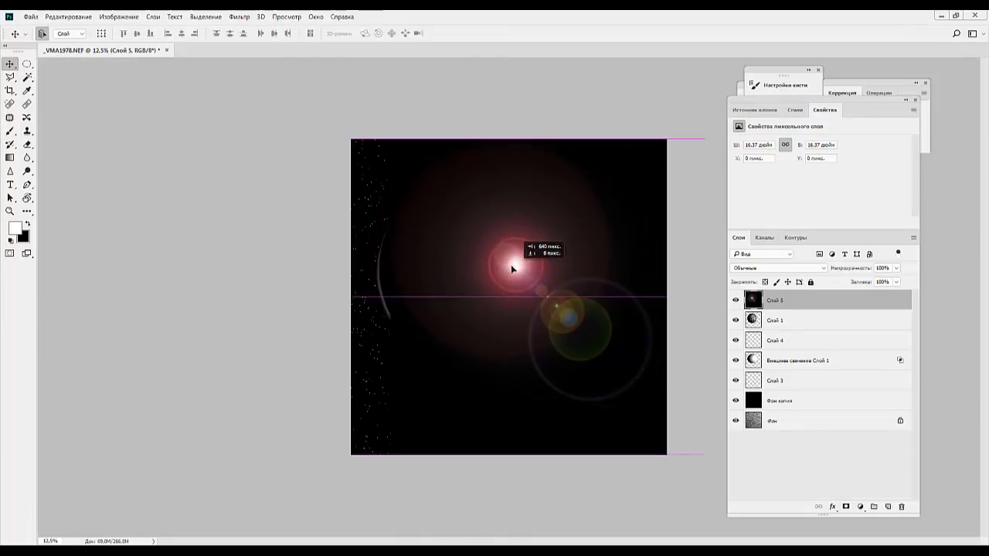
pyautogui.click(740, 268)
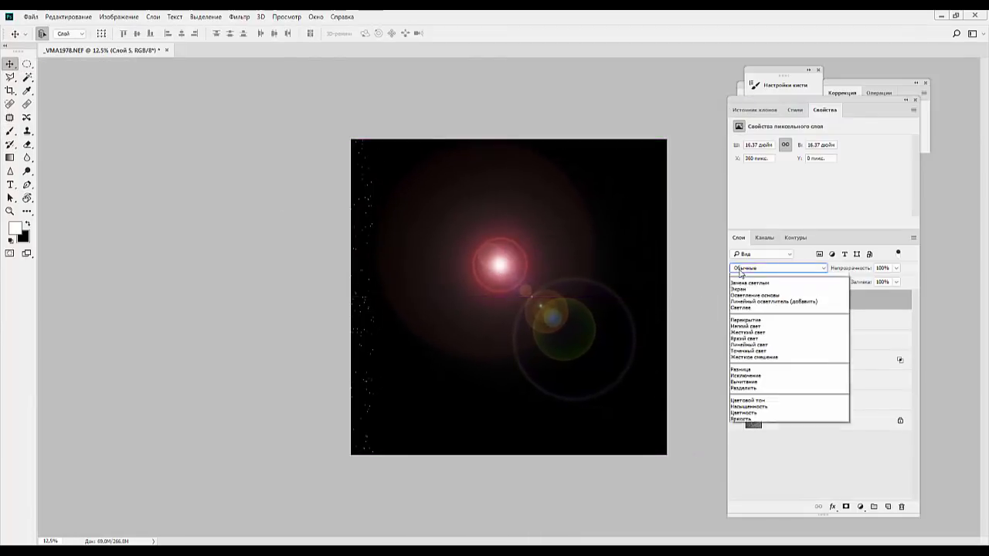
pyautogui.click(784, 339)
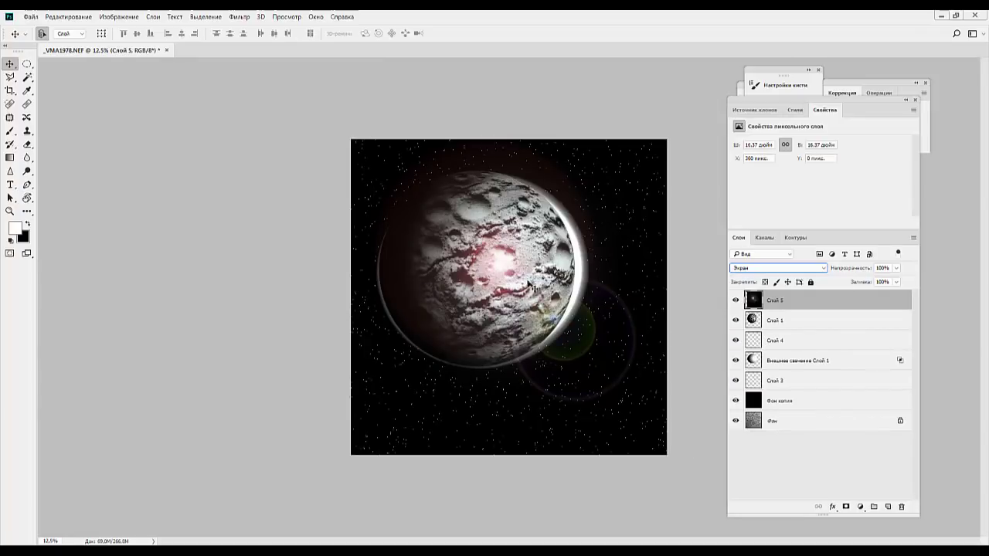
# Move the lens flare onto the moon's bright right rim.
pyautogui.moveTo(499, 268); pyautogui.dragTo(577, 268)
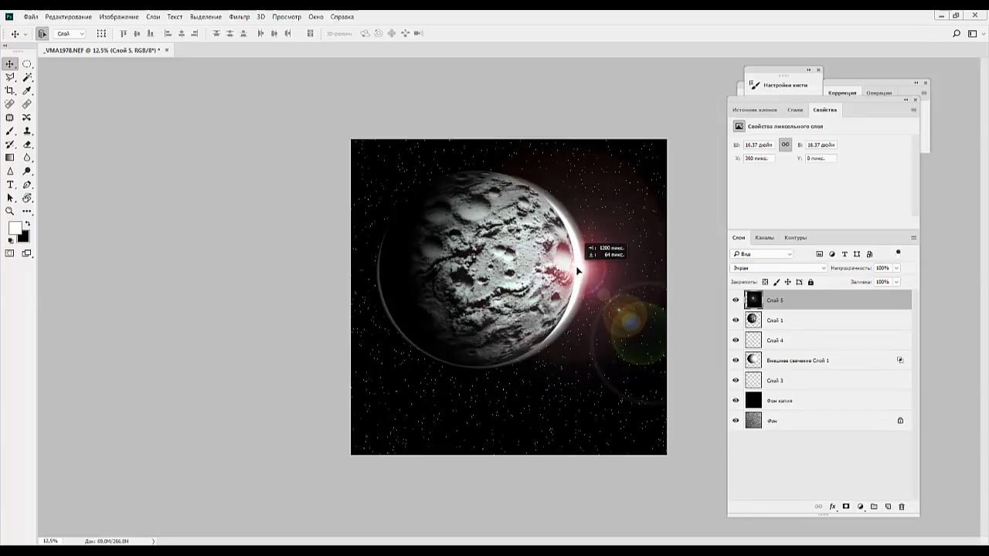
pyautogui.hotkey('ctrl', '-')
pyautogui.hotkey('ctrl', '-')
pyautogui.hotkey('ctrl', '-')
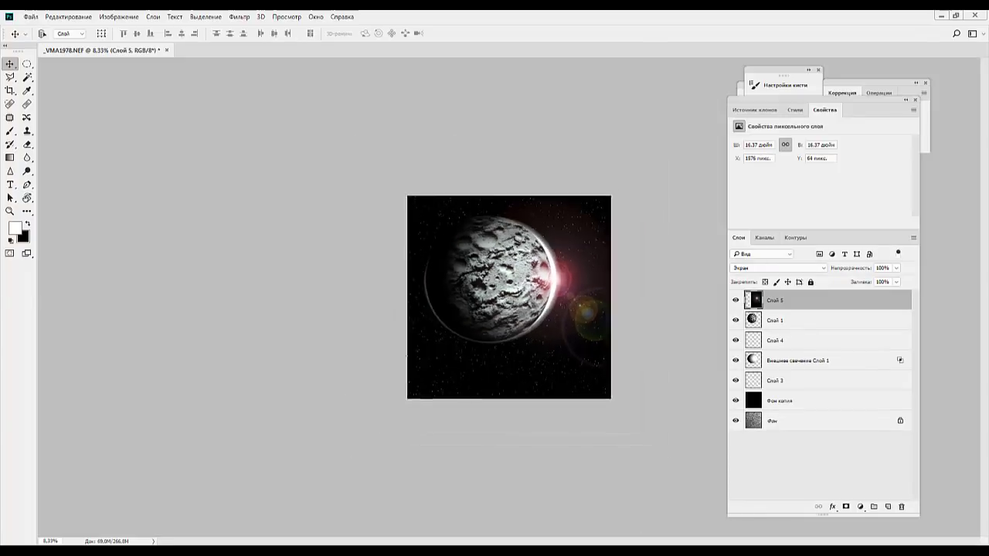
pyautogui.hotkey('ctrl', '+')
pyautogui.hotkey('ctrl', '+')
pyautogui.hotkey('ctrl', '+')
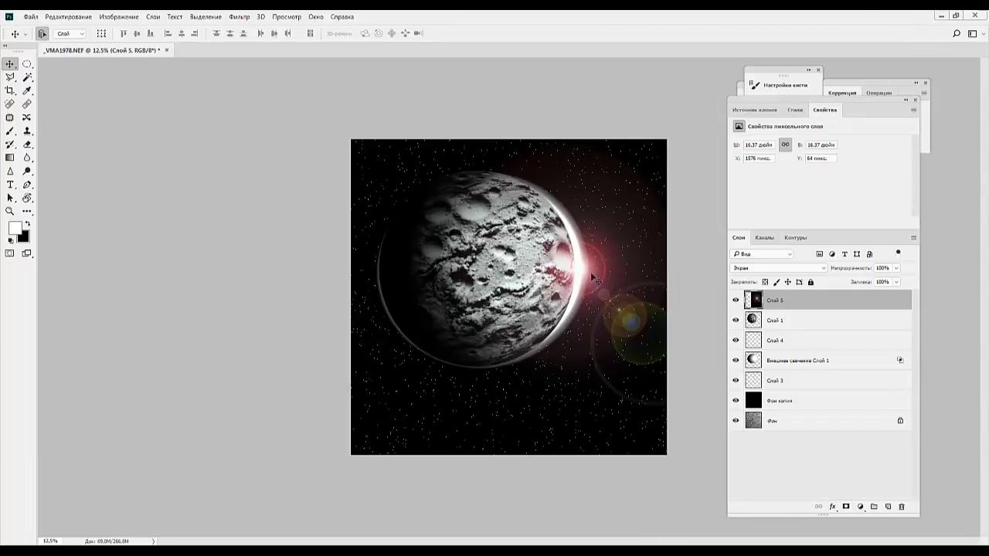
pyautogui.moveTo(591, 275); pyautogui.dragTo(550, 264)
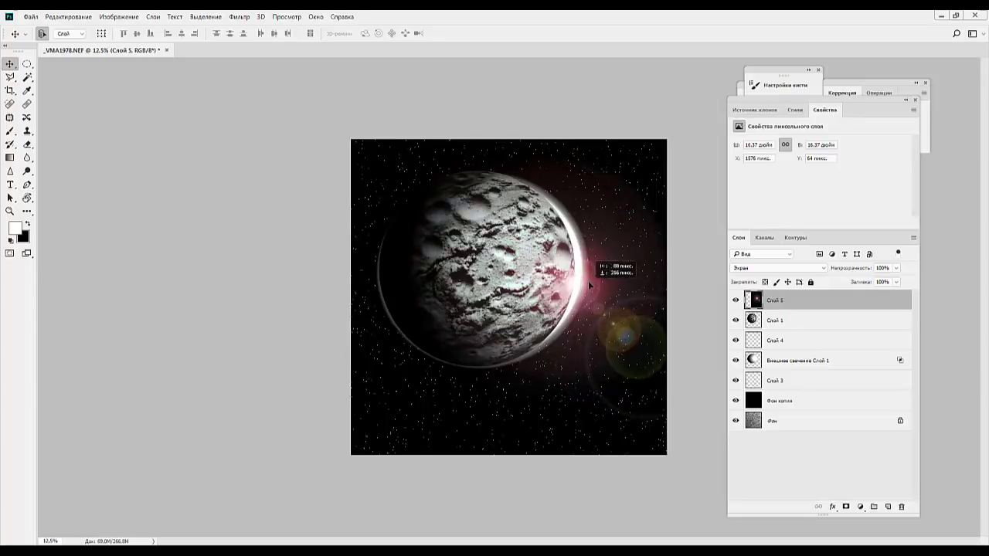
pyautogui.moveTo(550, 264); pyautogui.dragTo(590, 270)
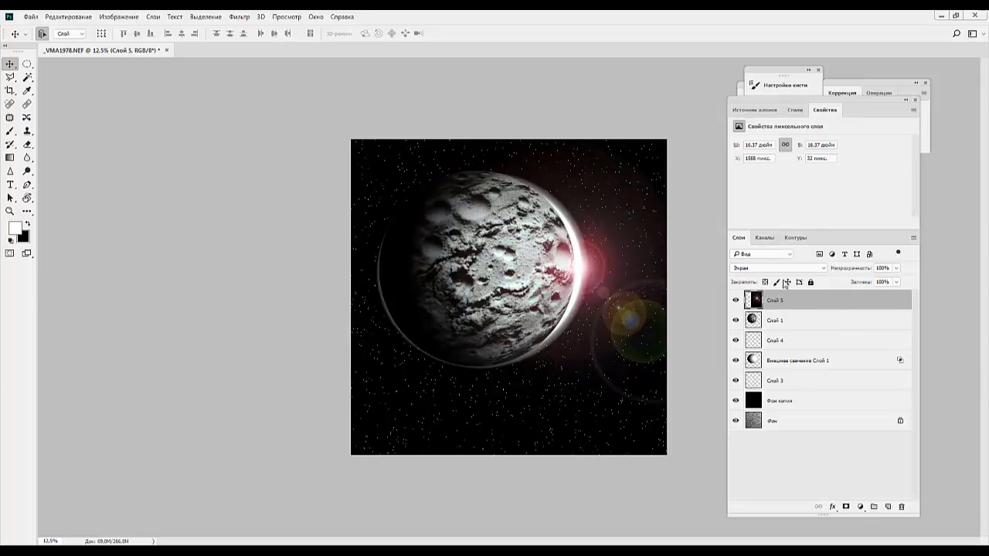
# Add an empty Слой 6 and a Hue/Saturation adjustment at about -137 hue, turning the flare blue.
pyautogui.click(887, 507)
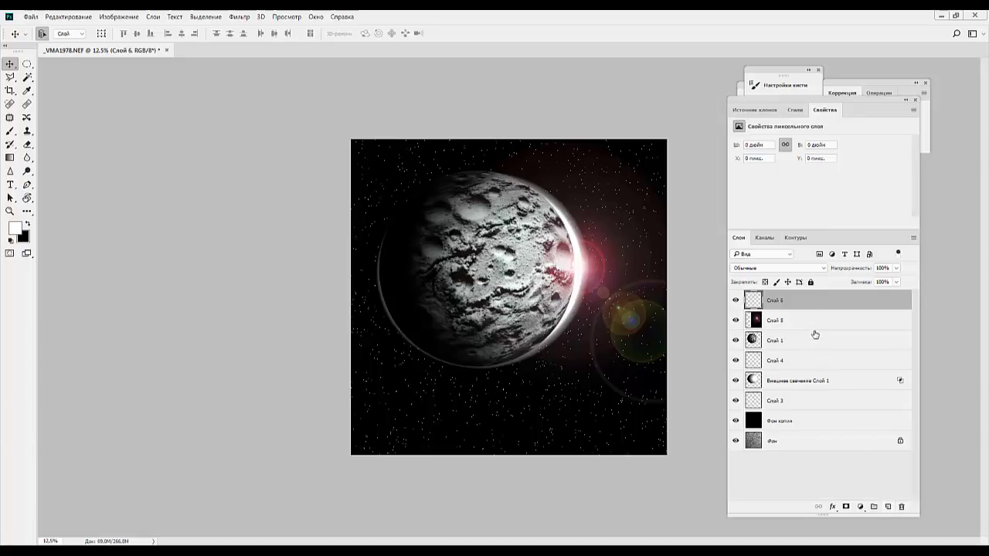
pyautogui.click(782, 321)
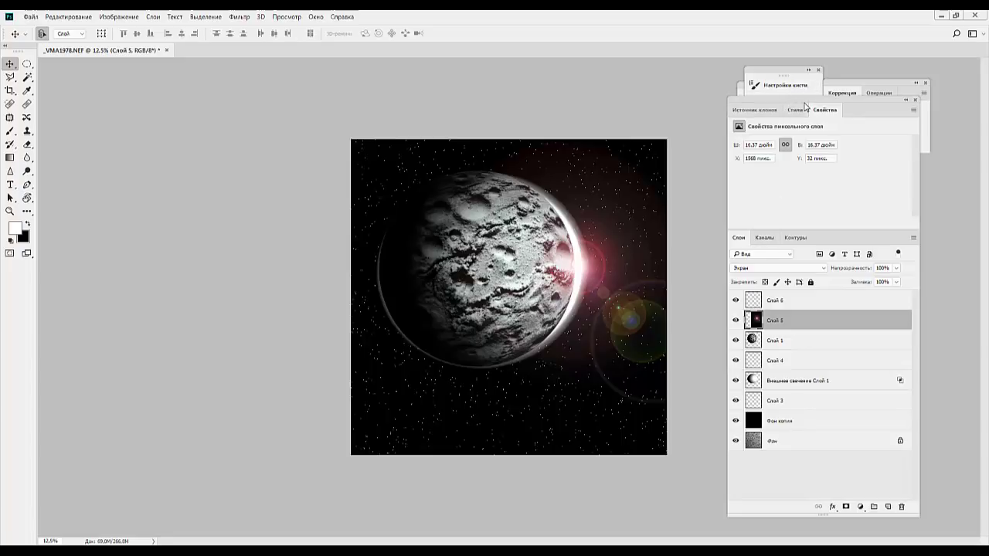
pyautogui.moveTo(889, 100); pyautogui.dragTo(868, 139)
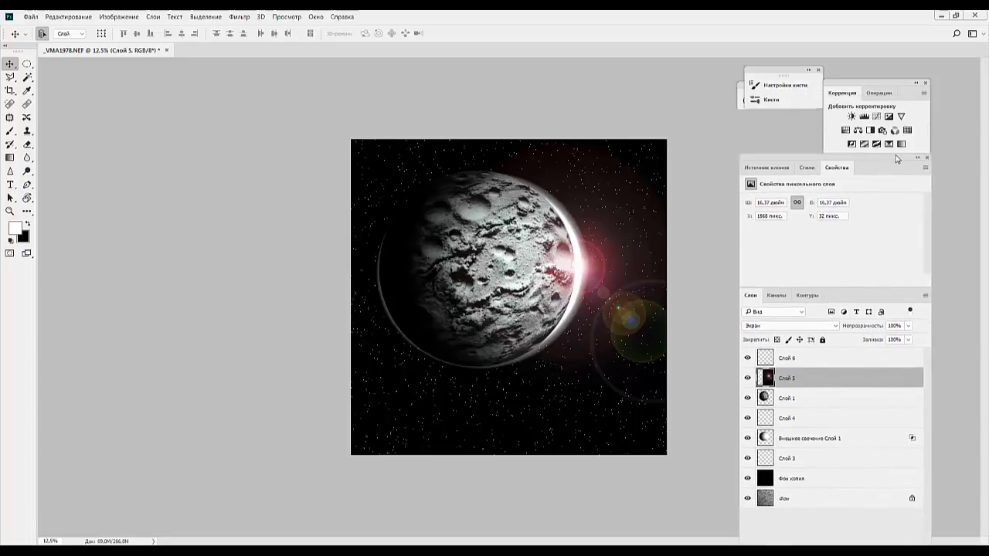
pyautogui.click(845, 130)
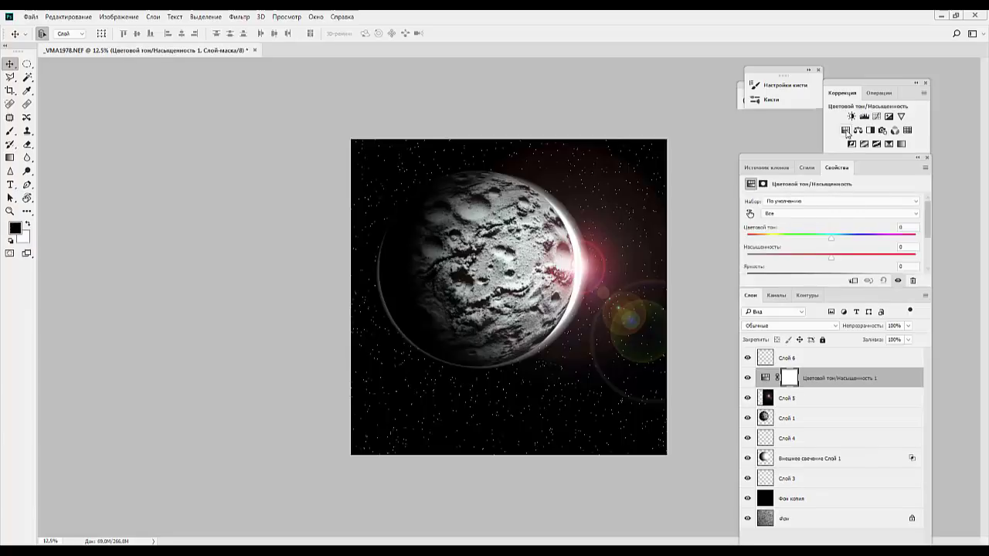
pyautogui.moveTo(832, 242); pyautogui.dragTo(761, 237)
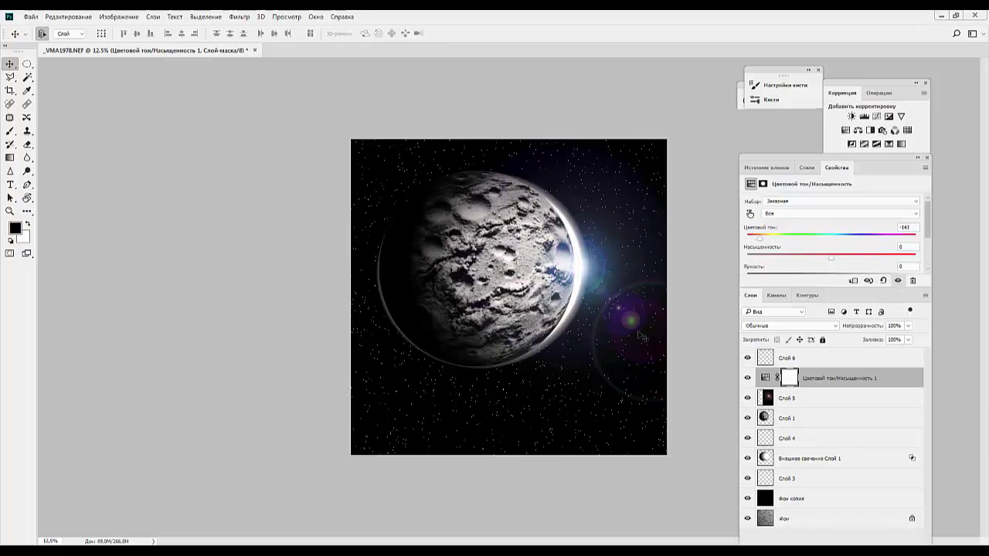
pyautogui.click(803, 397)
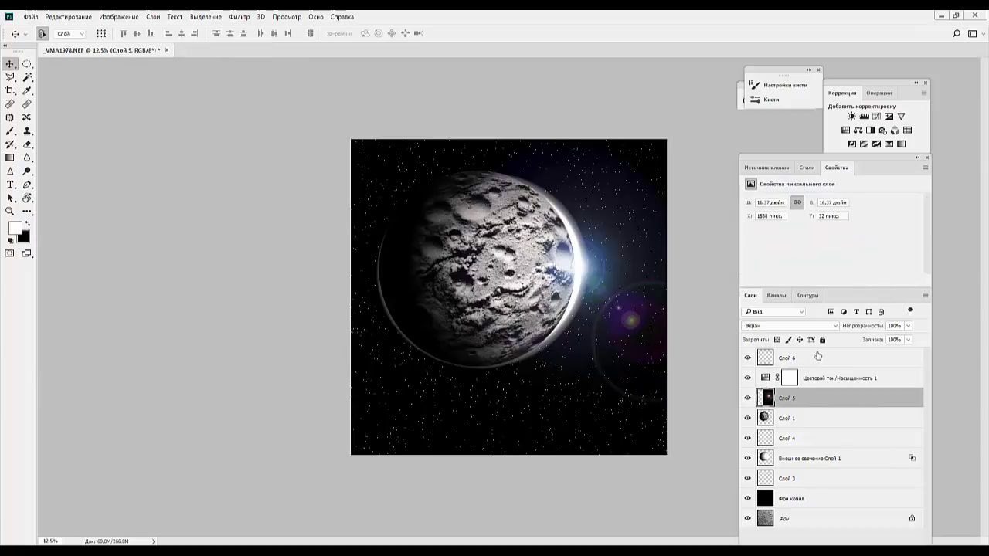
pyautogui.click(818, 357)
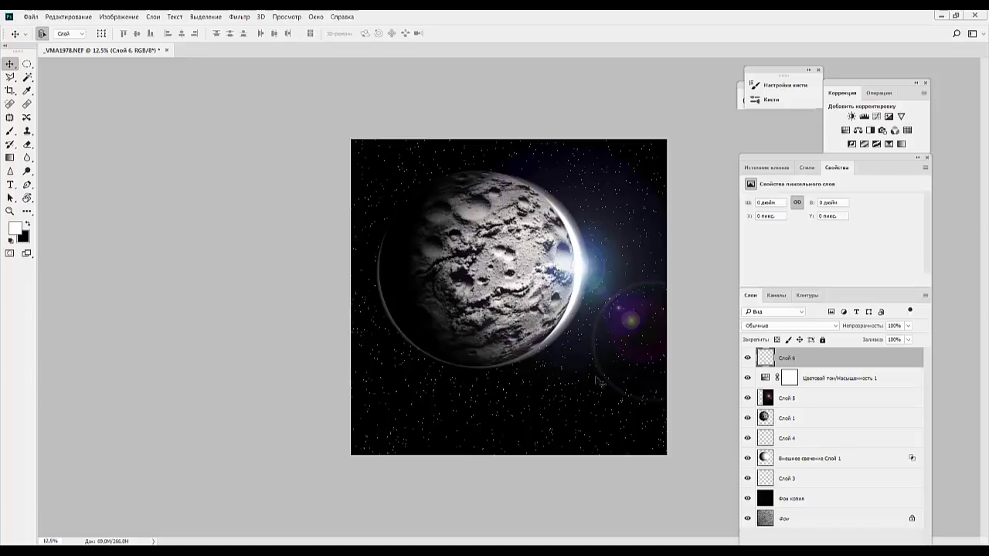
# Toggle Слой 4's visibility to compare, then nudge the flare slightly down on the rim.
pyautogui.hotkey('ctrl', '-')
pyautogui.hotkey('ctrl', '+')
pyautogui.click(796, 417)
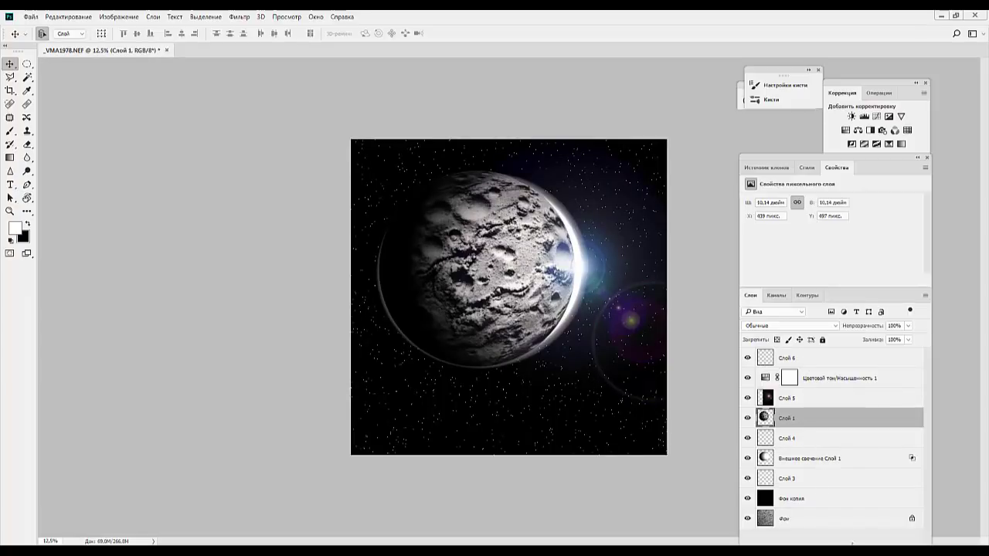
pyautogui.click(769, 447)
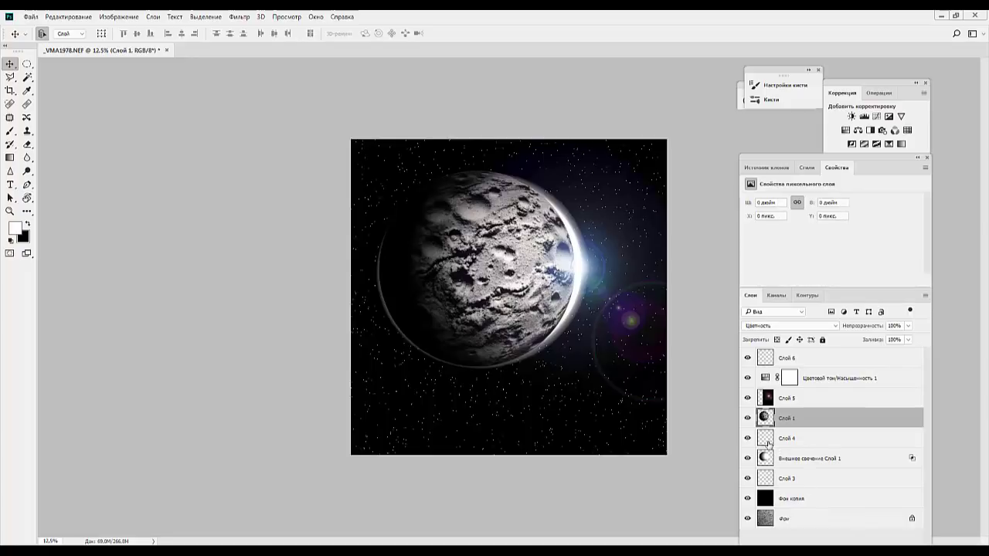
pyautogui.click(748, 439)
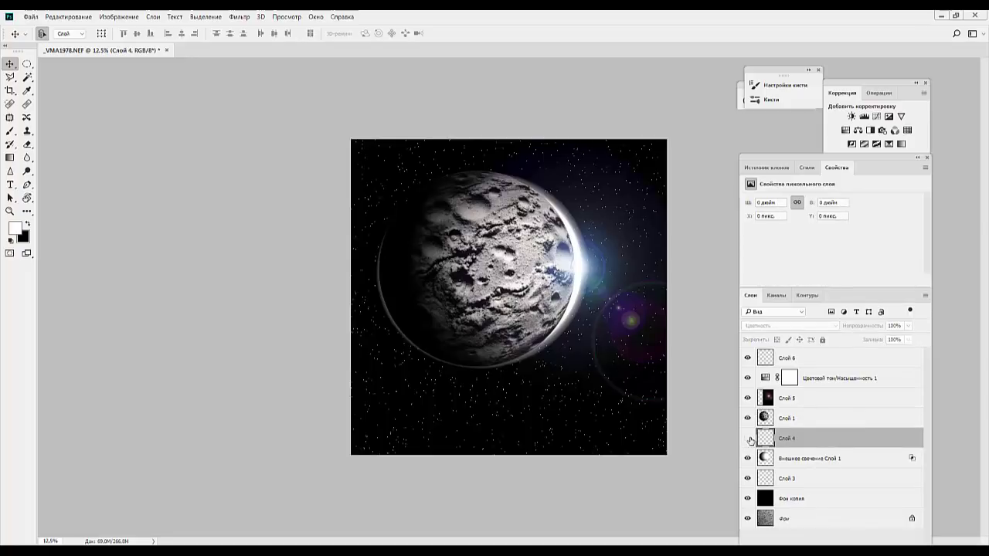
pyautogui.click(748, 438)
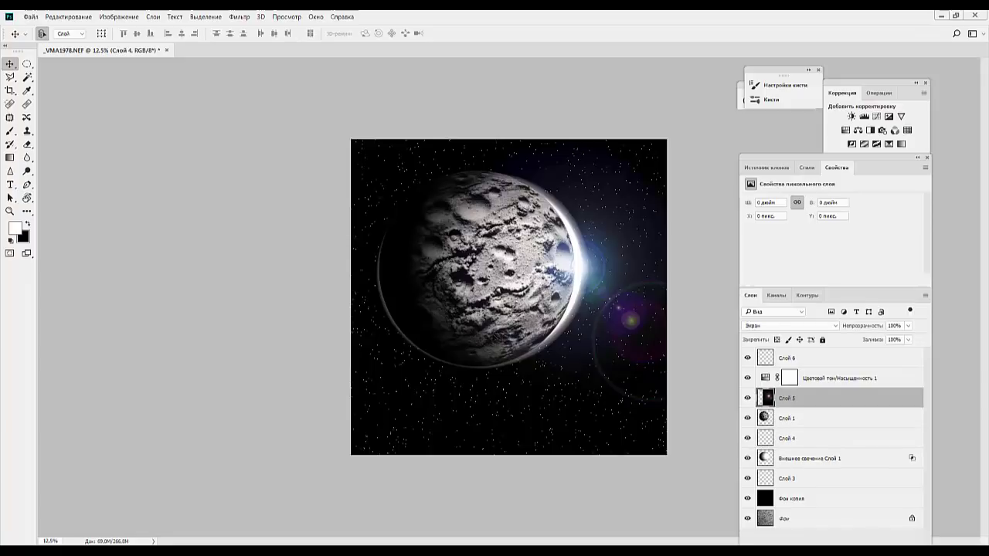
pyautogui.moveTo(492, 324)
pyautogui.mouseDown()
pyautogui.moveTo(494, 344)
pyautogui.moveTo(490, 328)
pyautogui.mouseUp()
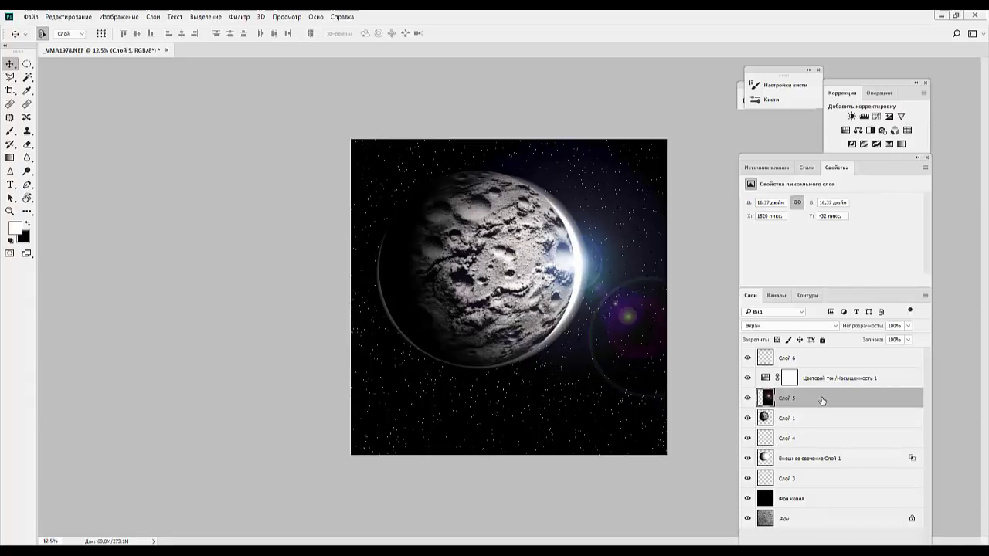
# Toggle the outer glow to compare, then move the blue flare further right along the rim.
pyautogui.click(801, 355)
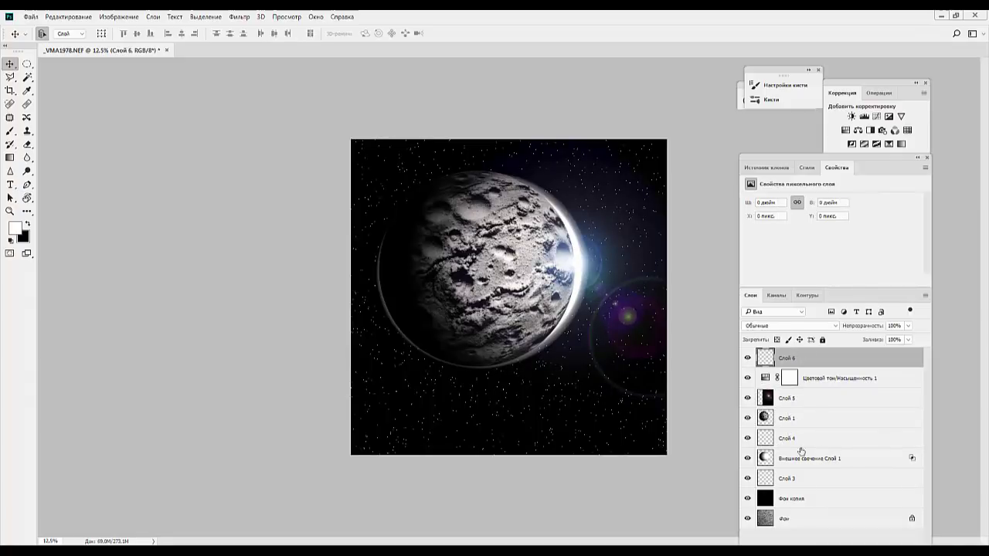
pyautogui.click(747, 459)
pyautogui.click(747, 458)
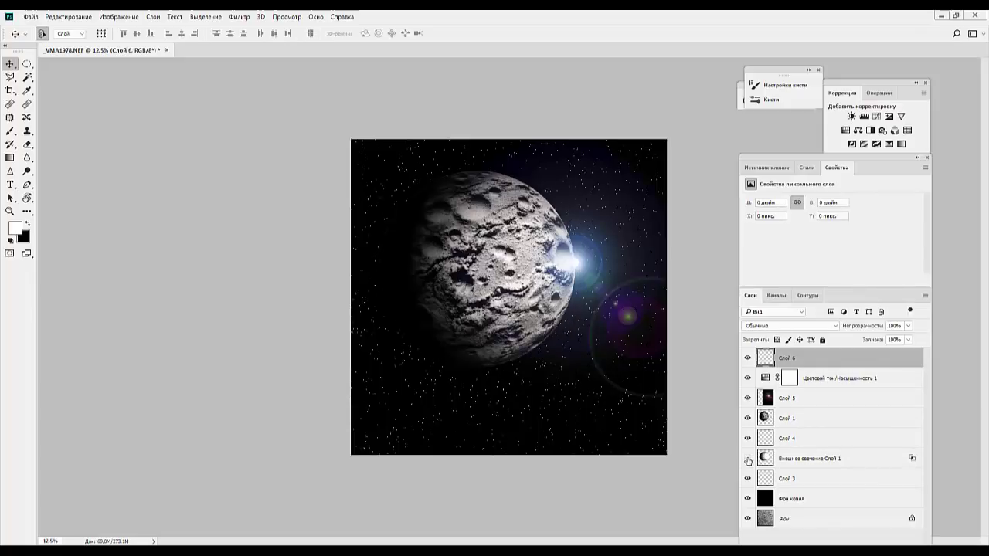
pyautogui.keyDown('ctrl'); pyautogui.click(575, 302); pyautogui.keyUp('ctrl')
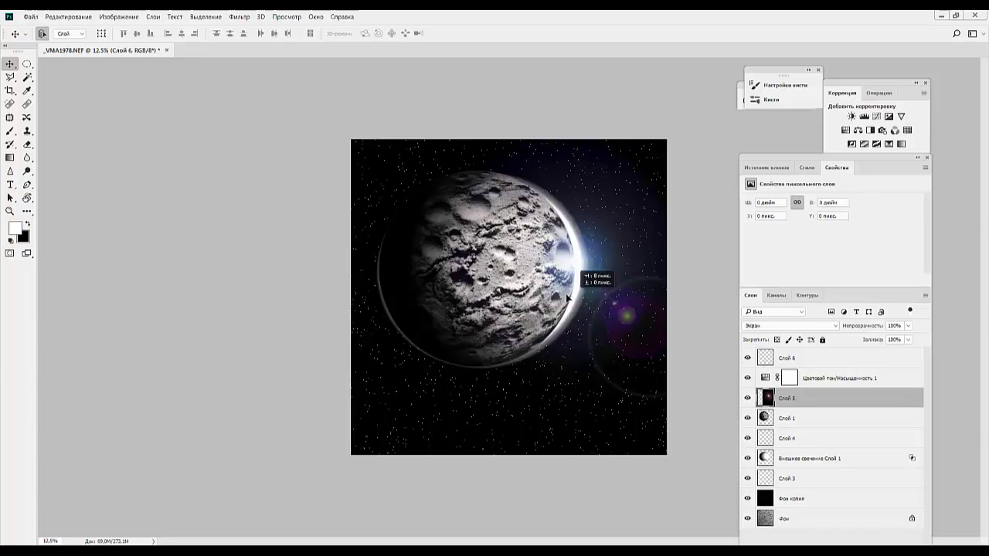
pyautogui.click(796, 461)
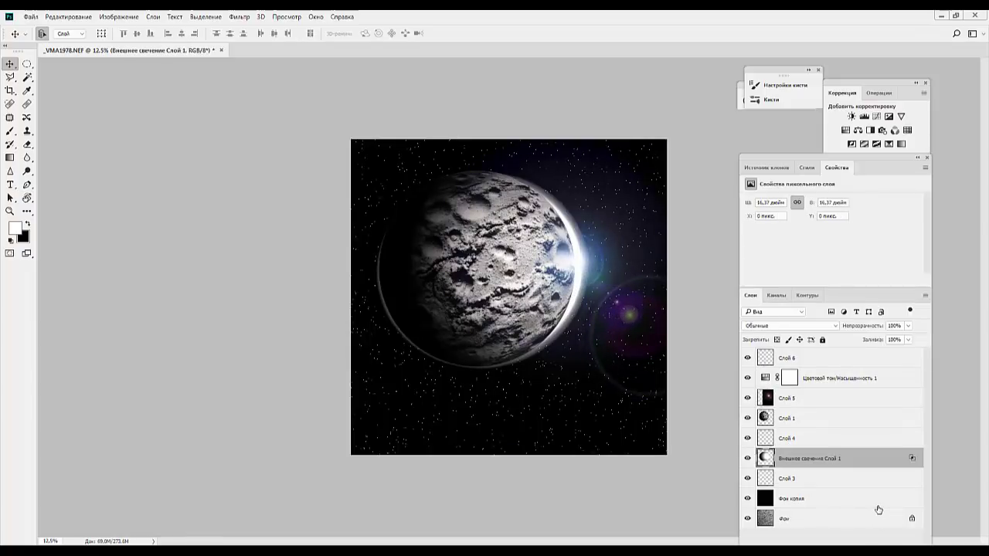
pyautogui.moveTo(572, 314); pyautogui.dragTo(577, 317)
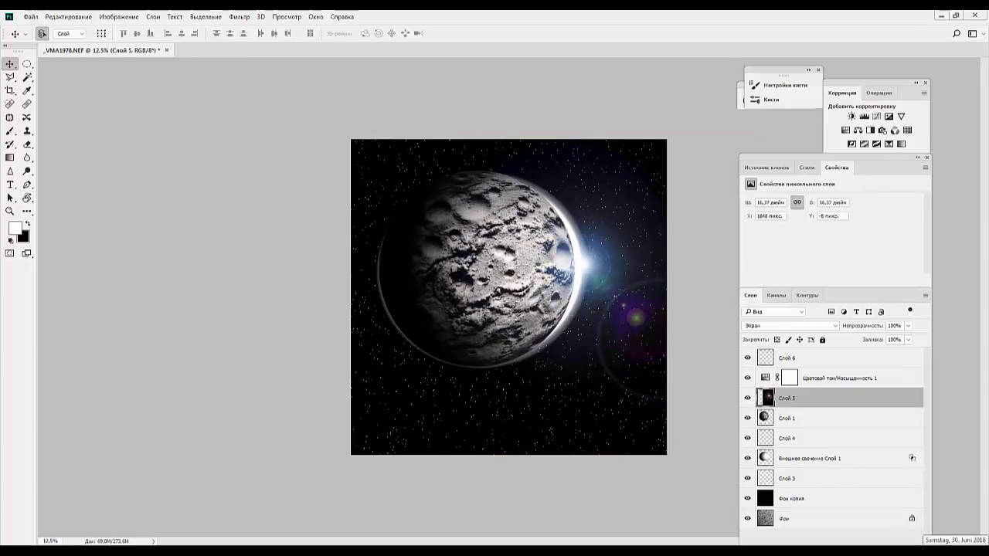
pyautogui.hotkey('ctrl', '-')
pyautogui.hotkey('ctrl', '-')
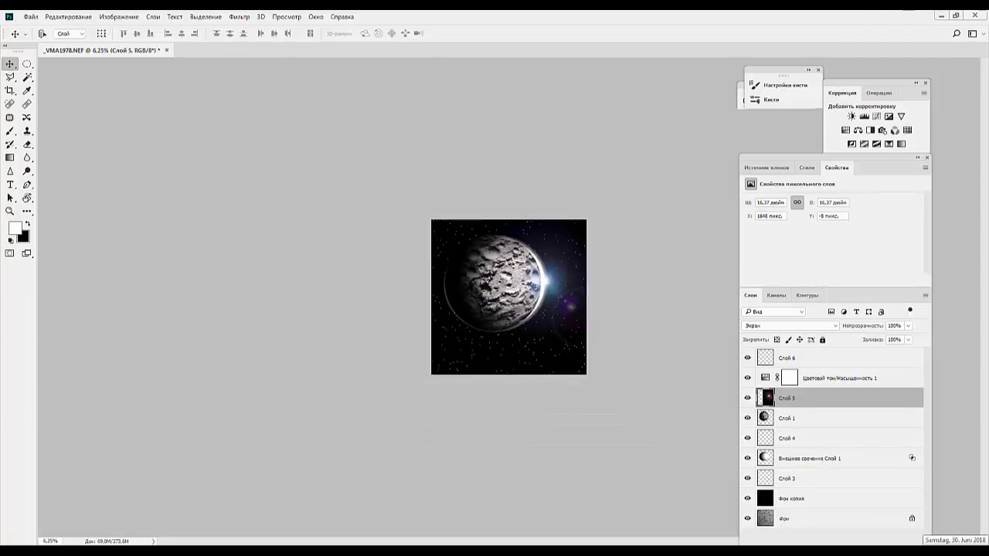
pyautogui.hotkey('ctrl', '-')
pyautogui.hotkey('ctrl', '+')
pyautogui.hotkey('ctrl', '+')
pyautogui.hotkey('ctrl', '+')
pyautogui.hotkey('ctrl', '+')
pyautogui.hotkey('ctrl', '+')
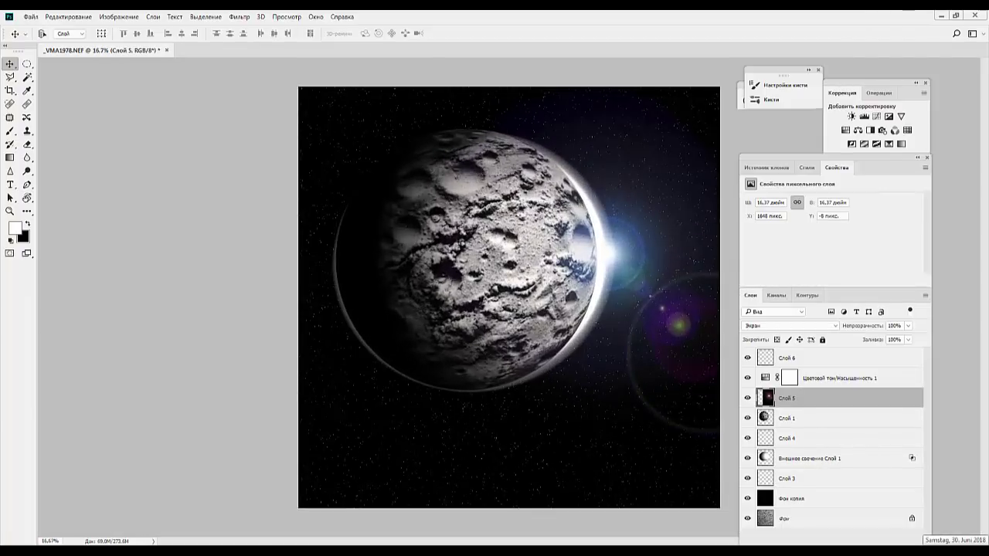
pyautogui.hotkey('ctrl', '-')
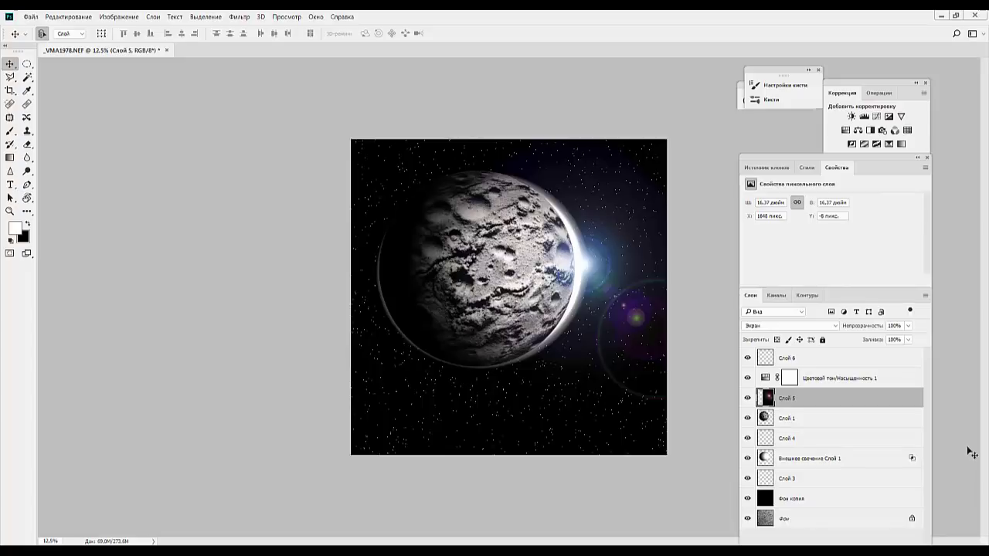
pyautogui.click(791, 362)
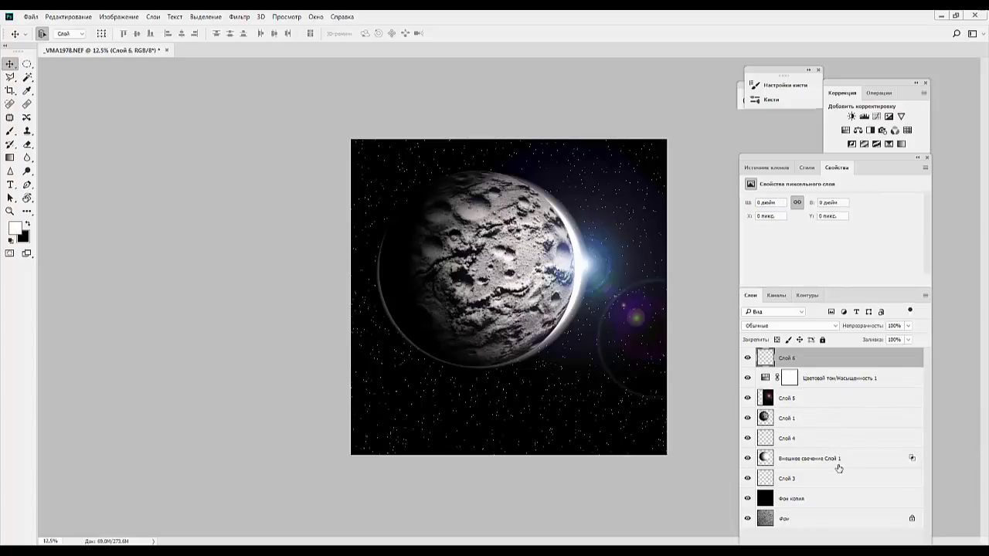
pyautogui.keyDown('shift'); pyautogui.click(790, 481); pyautogui.keyUp('shift')
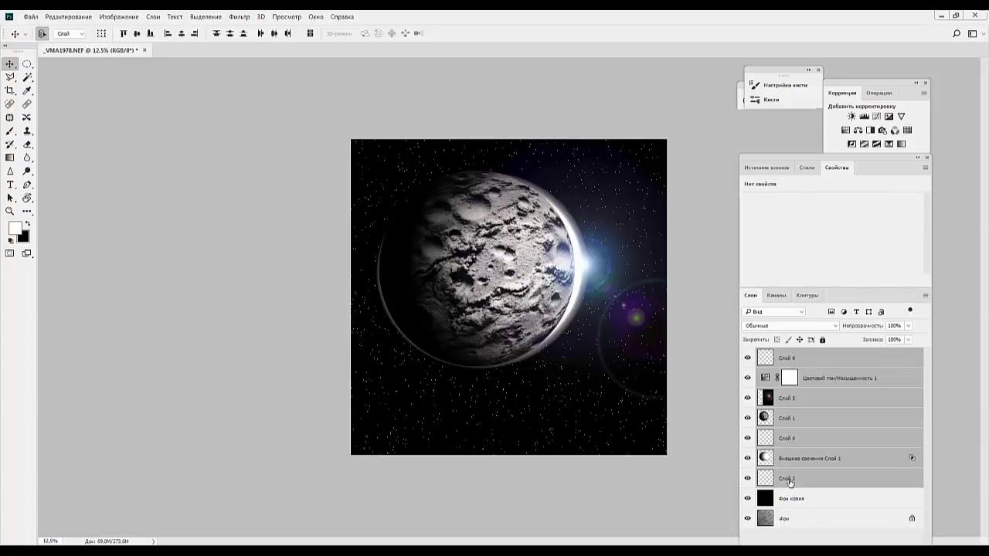
pyautogui.hotkey('ctrl', 't')
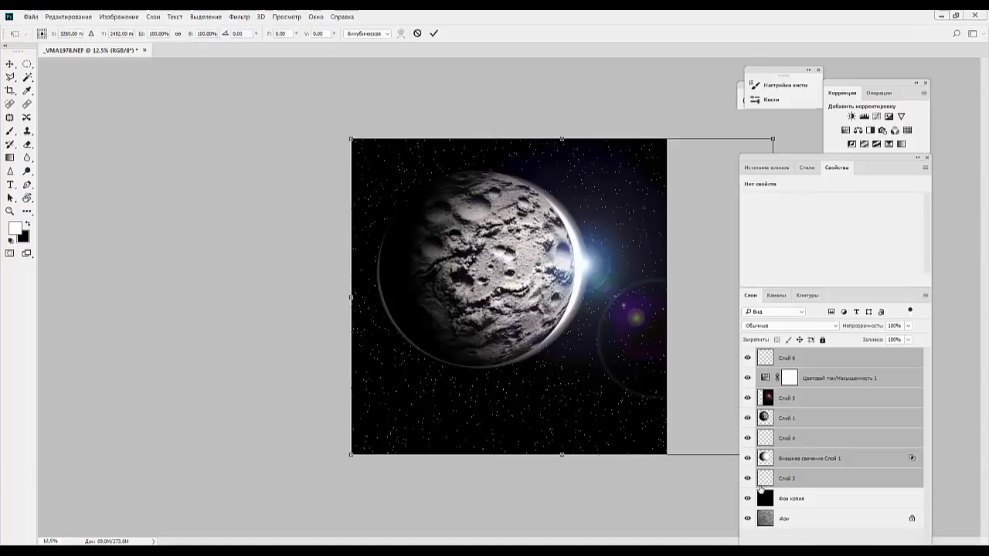
pyautogui.press('Escape')
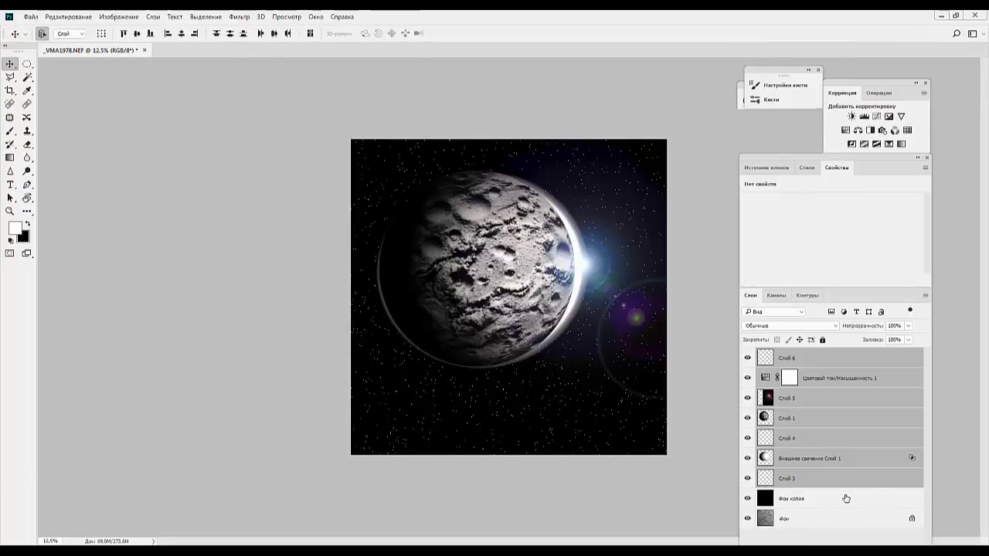
pyautogui.click(846, 499)
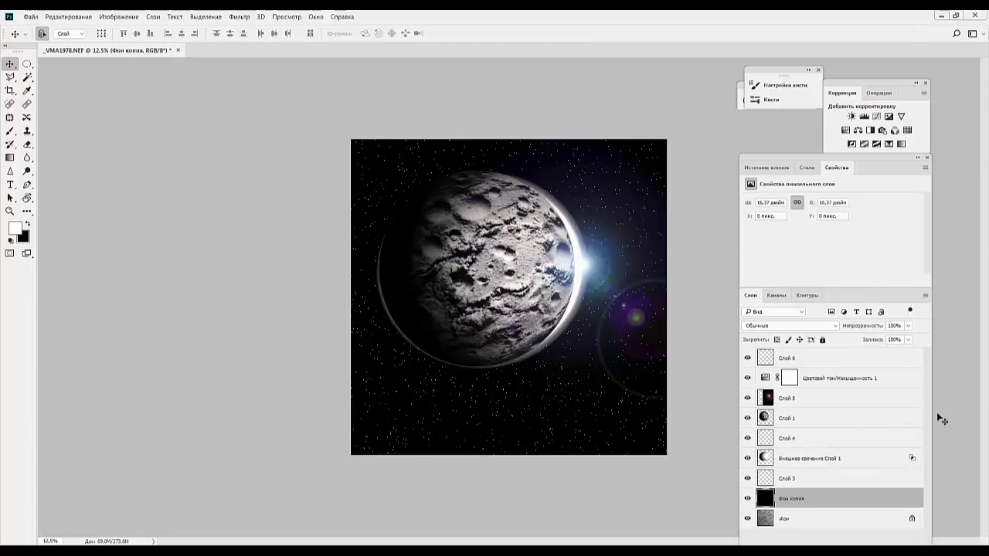
pyautogui.click(805, 360)
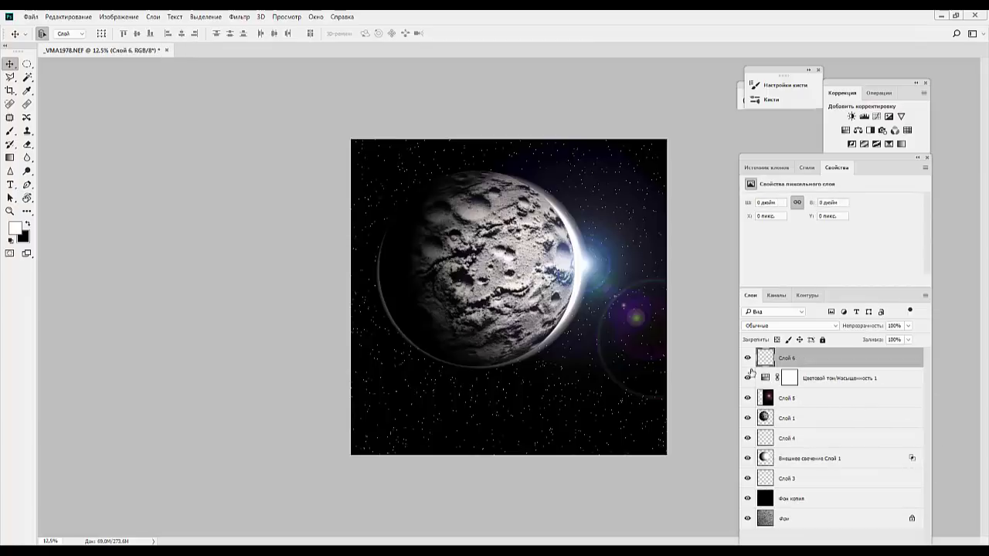
# Hide the upper layers, show Слой 1, and select it with Слой 4 and the glow layer.
pyautogui.moveTo(747, 360); pyautogui.dragTo(745, 450)
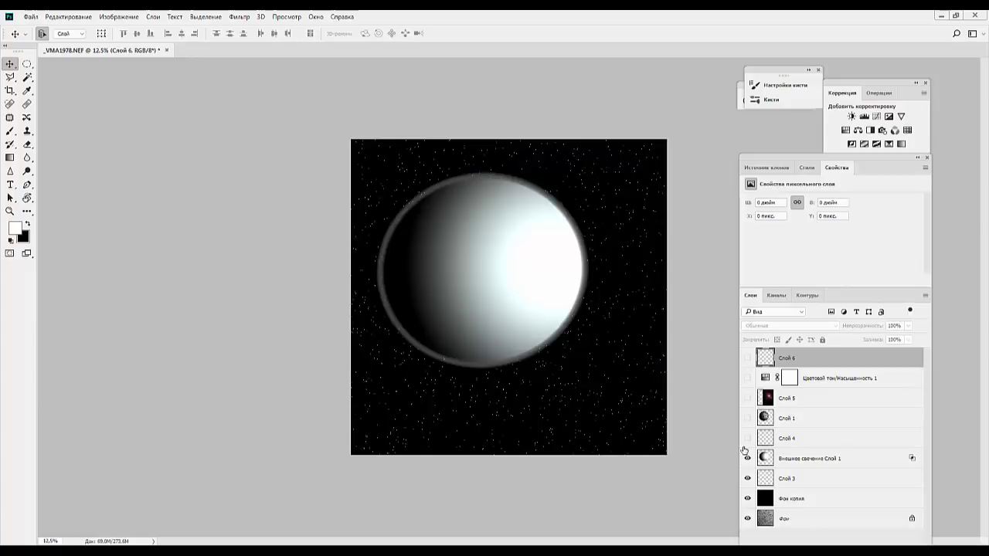
pyautogui.click(748, 418)
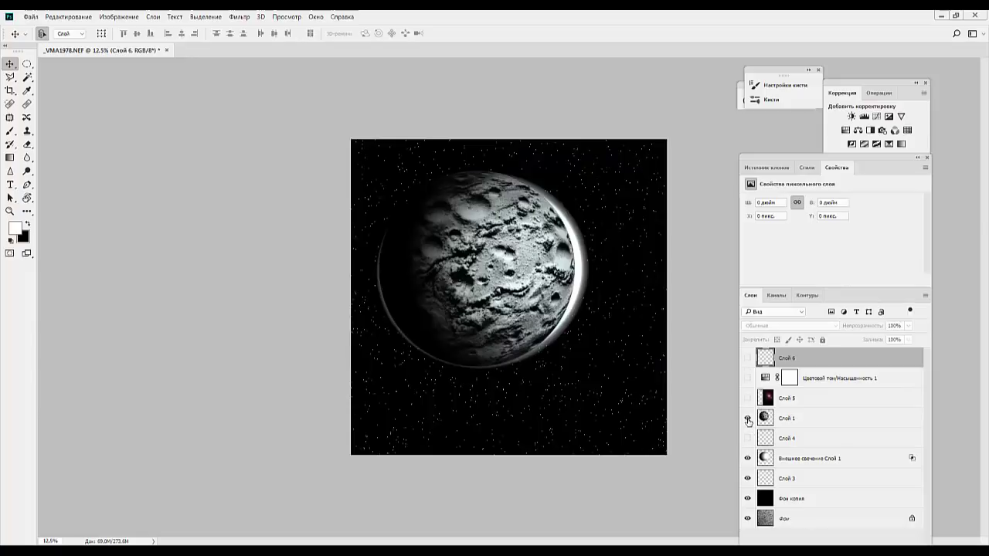
pyautogui.click(814, 426)
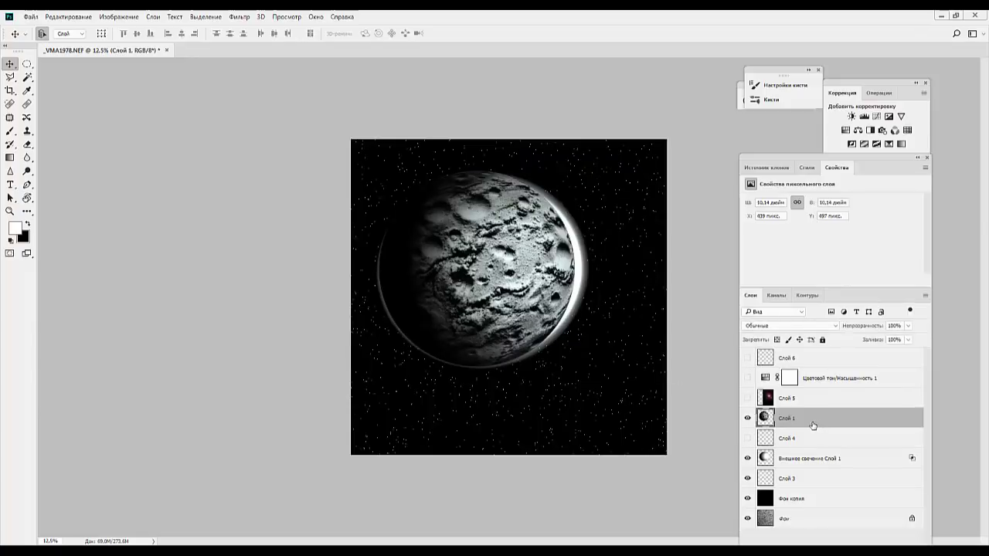
pyautogui.keyDown('shift'); pyautogui.click(793, 462); pyautogui.keyUp('shift')
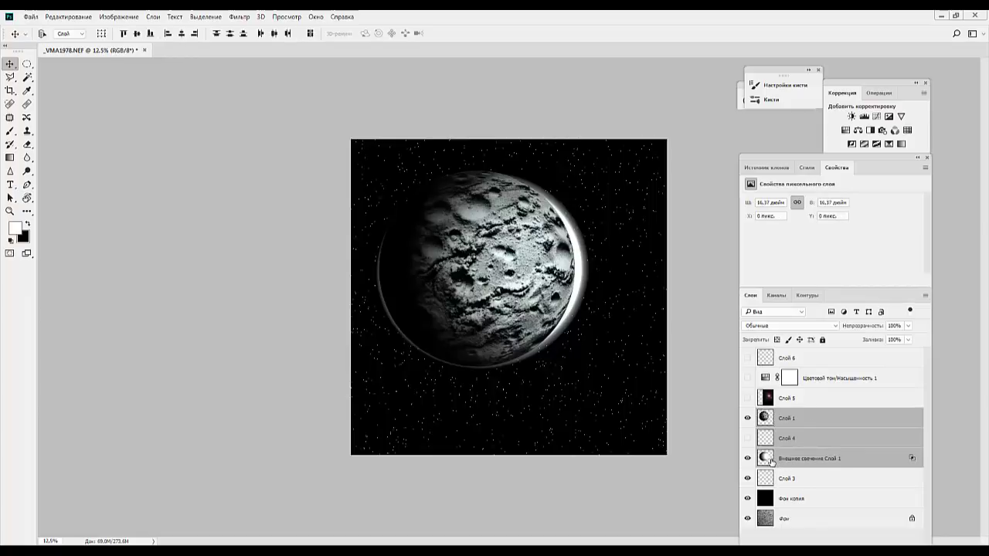
# Scale the moon and its glow to about 71% and move them up and left.
pyautogui.hotkey('ctrl', 't')
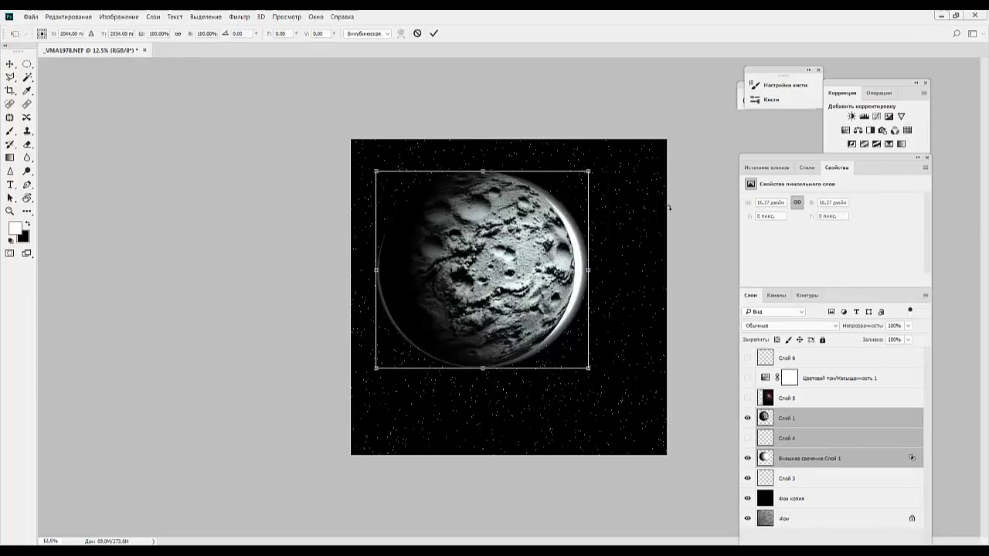
pyautogui.moveTo(590, 173); pyautogui.dragTo(500, 276)
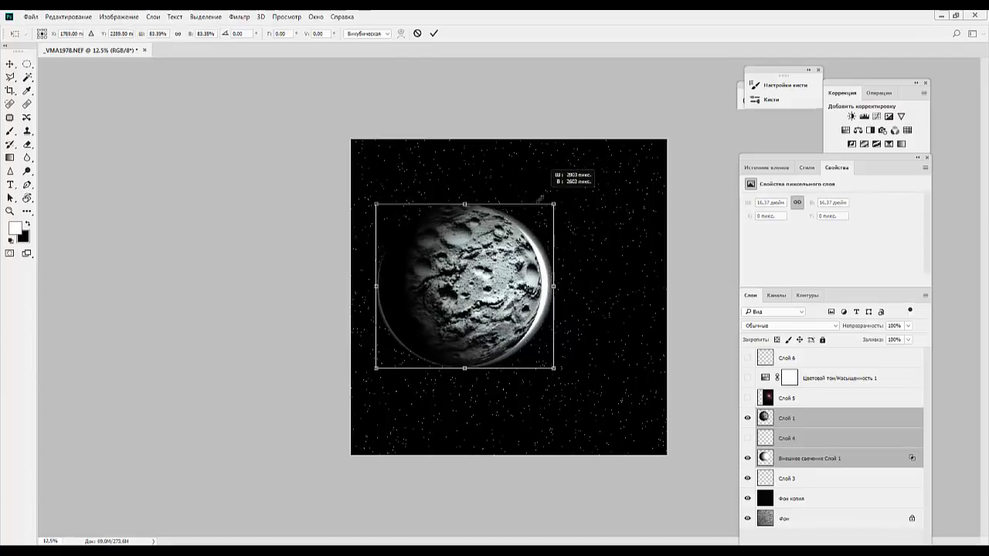
pyautogui.moveTo(431, 363); pyautogui.dragTo(437, 271)
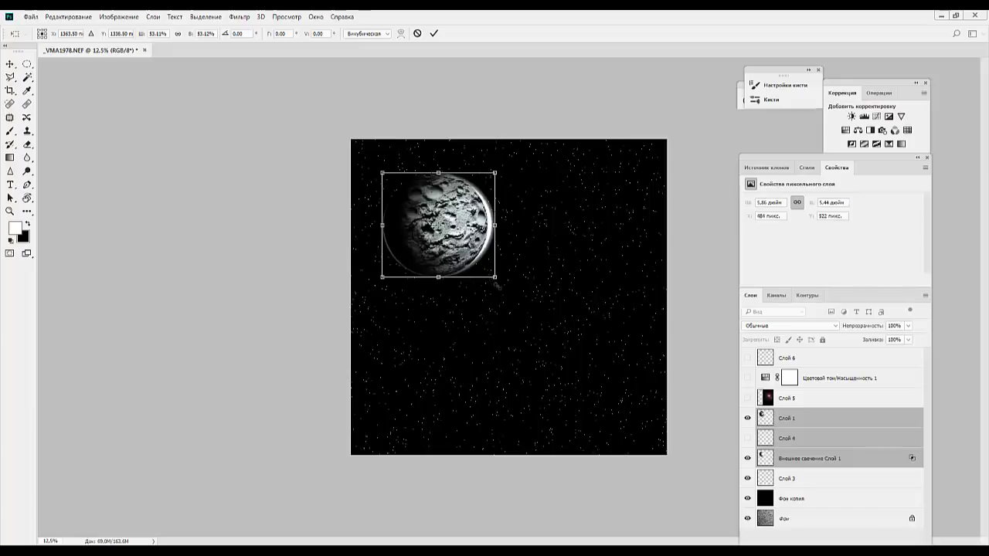
pyautogui.moveTo(496, 276); pyautogui.dragTo(533, 313)
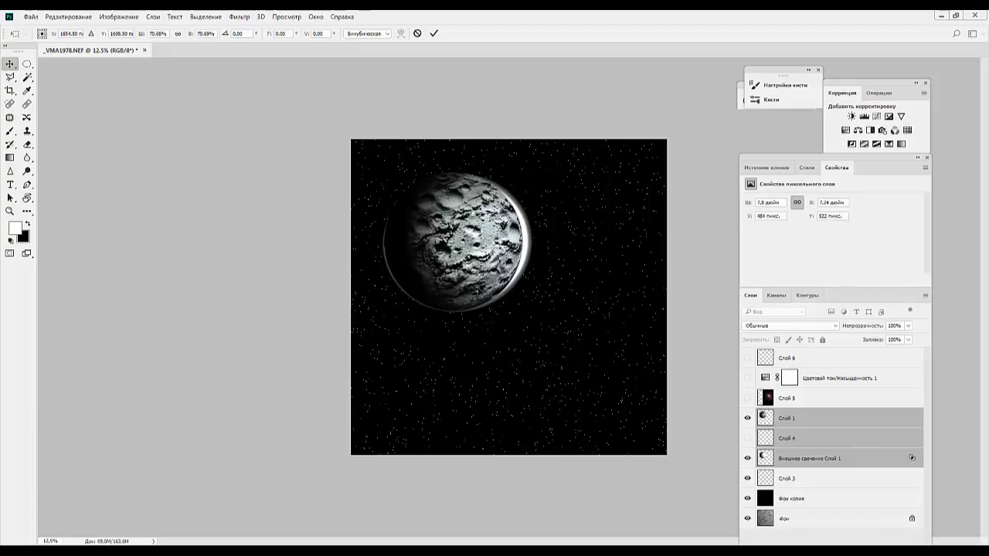
pyautogui.press('Return')
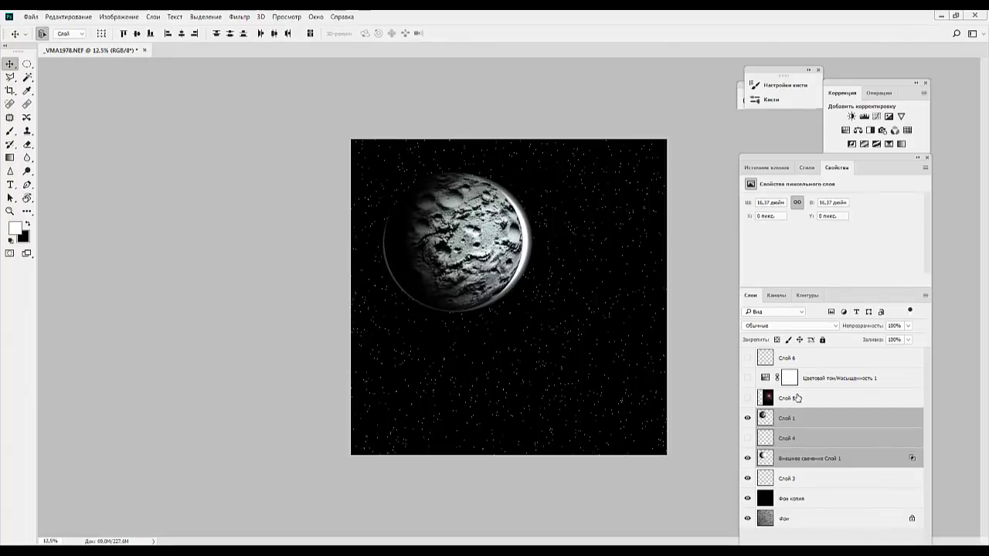
pyautogui.click(803, 419)
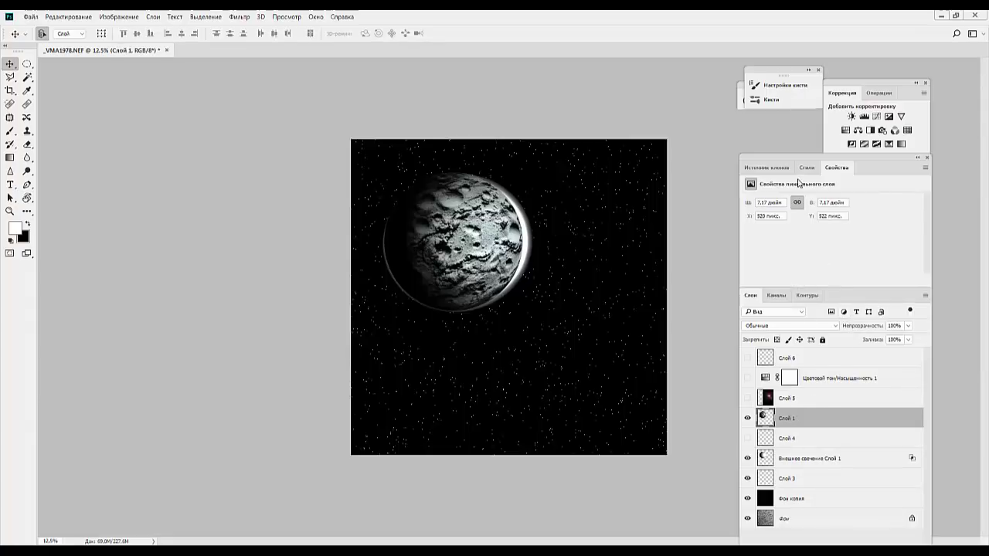
# Add a Levels adjustment (Уровни 1) brightening the moon's highlights, then nudge the moon slightly.
pyautogui.click(865, 117)
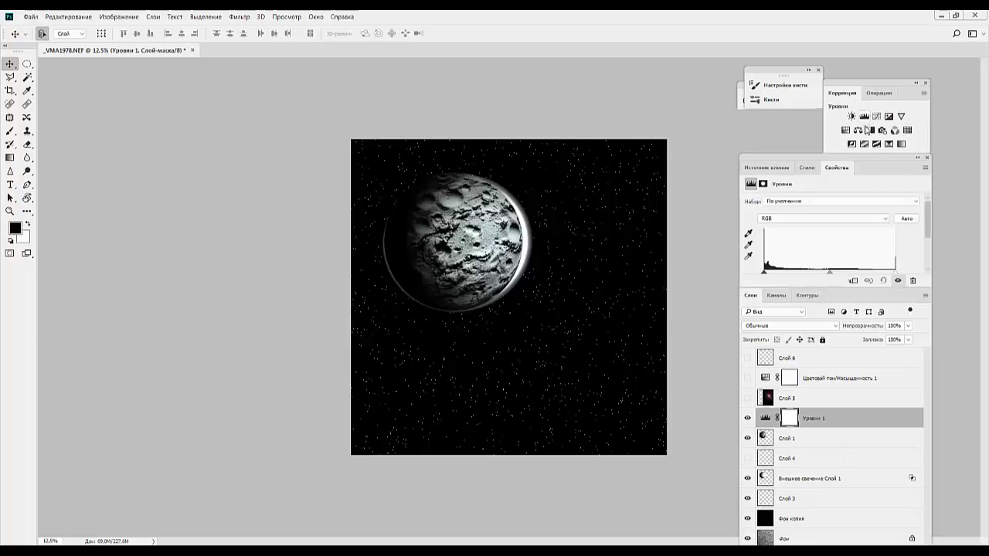
pyautogui.moveTo(832, 273)
pyautogui.mouseDown()
pyautogui.moveTo(782, 275)
pyautogui.moveTo(792, 281)
pyautogui.mouseUp()
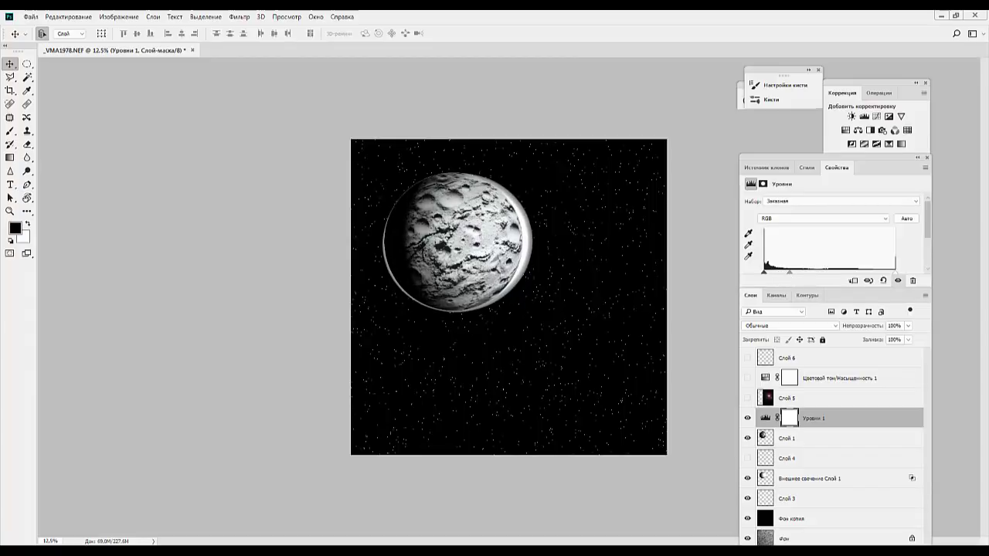
pyautogui.hotkey('ctrl', '-')
pyautogui.hotkey('ctrl', '-')
pyautogui.hotkey('ctrl', '-')
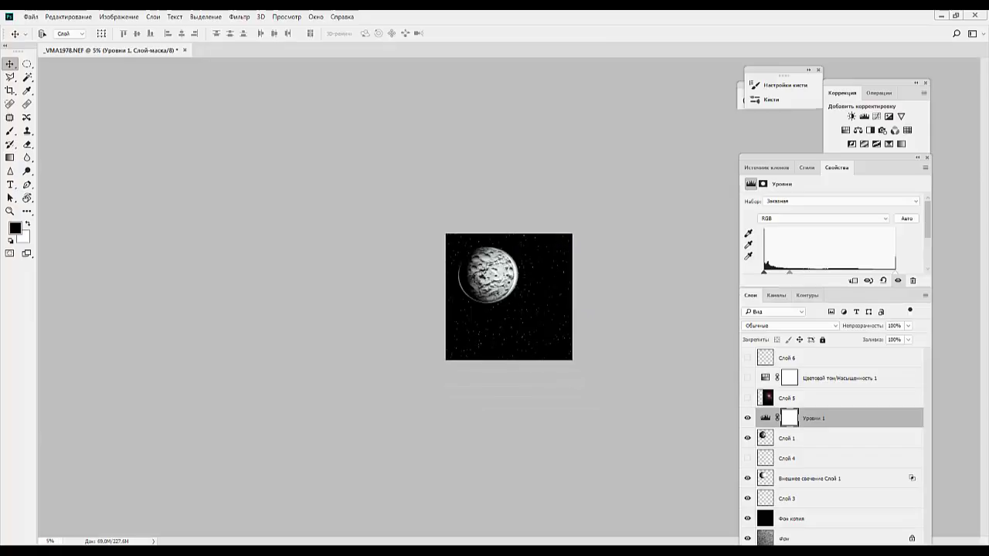
pyautogui.hotkey('ctrl', '+')
pyautogui.hotkey('ctrl', '+')
pyautogui.hotkey('ctrl', '+')
pyautogui.hotkey('ctrl', '+')
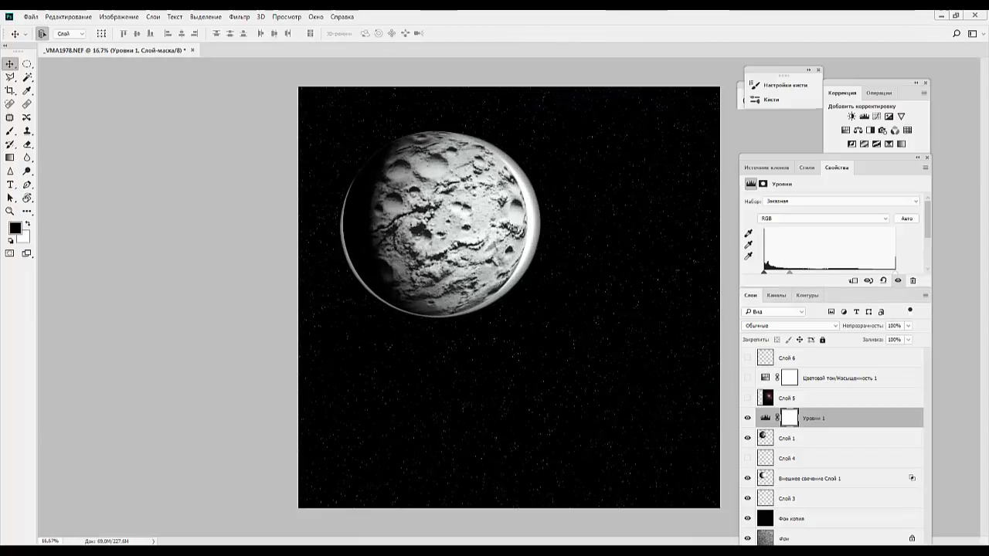
pyautogui.moveTo(496, 266)
pyautogui.mouseDown()
pyautogui.moveTo(487, 270)
pyautogui.moveTo(489, 262)
pyautogui.mouseUp()
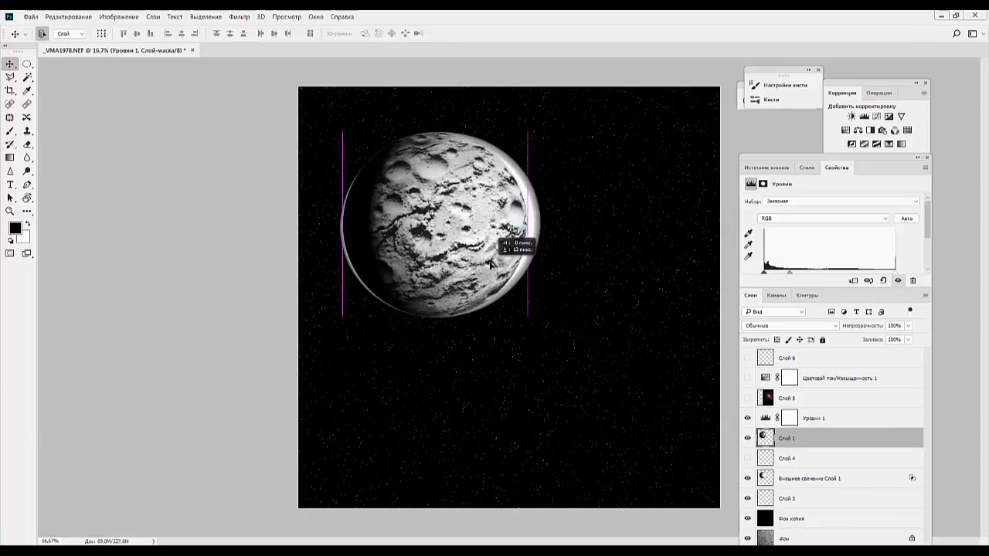
pyautogui.moveTo(489, 263); pyautogui.dragTo(489, 262)
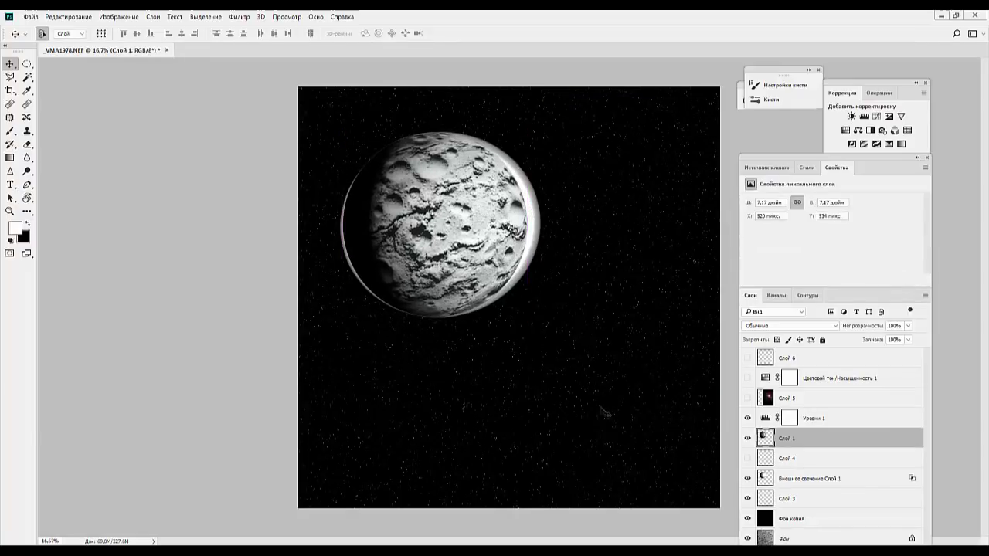
# Show the lens flare layer Слой 5 and drag the flare onto the moon's lit right edge.
pyautogui.click(804, 459)
pyautogui.click(747, 399)
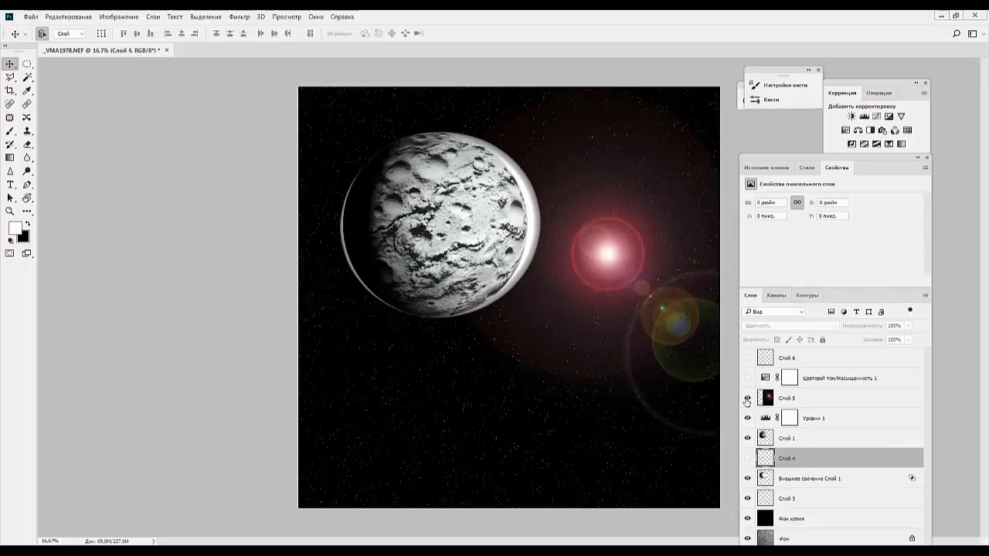
pyautogui.moveTo(609, 257); pyautogui.dragTo(537, 242)
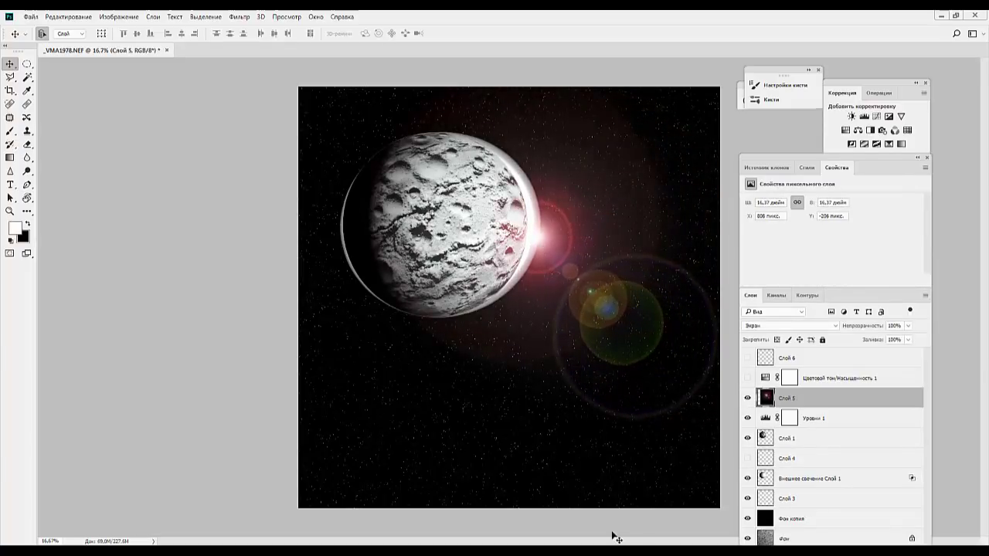
pyautogui.hotkey('ctrl', '-')
pyautogui.hotkey('ctrl', '-')
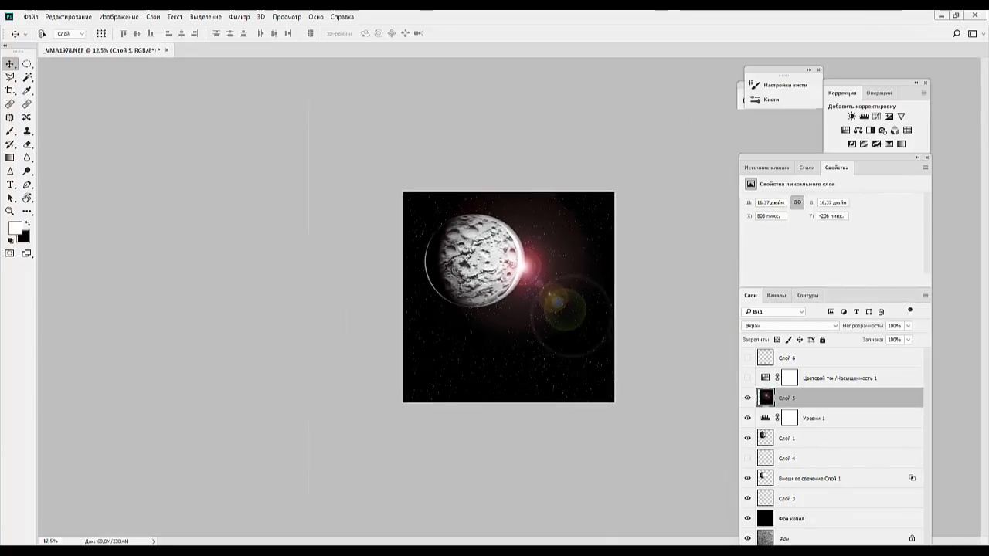
pyautogui.hotkey('ctrl', '-')
pyautogui.hotkey('ctrl', '+')
pyautogui.hotkey('ctrl', '+')
pyautogui.hotkey('ctrl', '+')
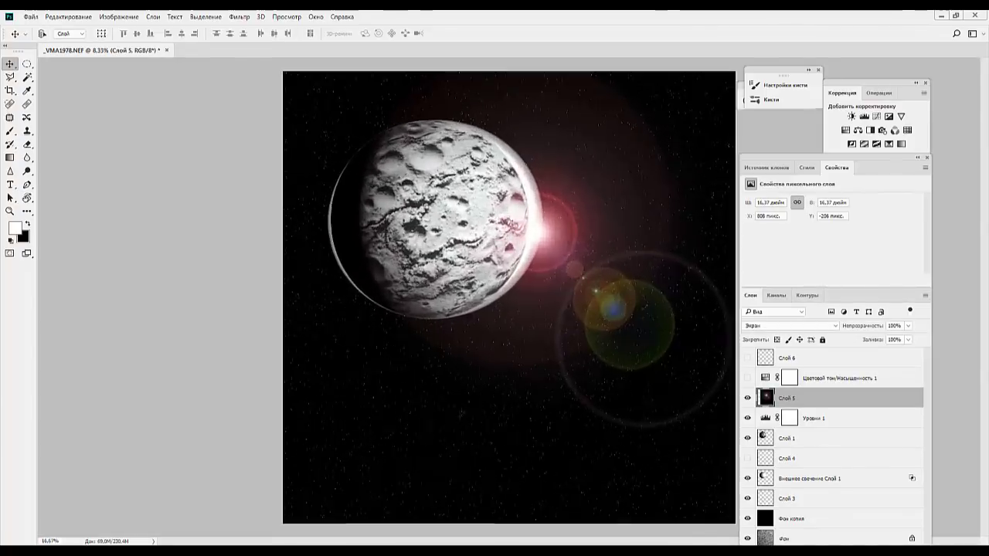
pyautogui.hotkey('ctrl', '+')
pyautogui.hotkey('ctrl', '+')
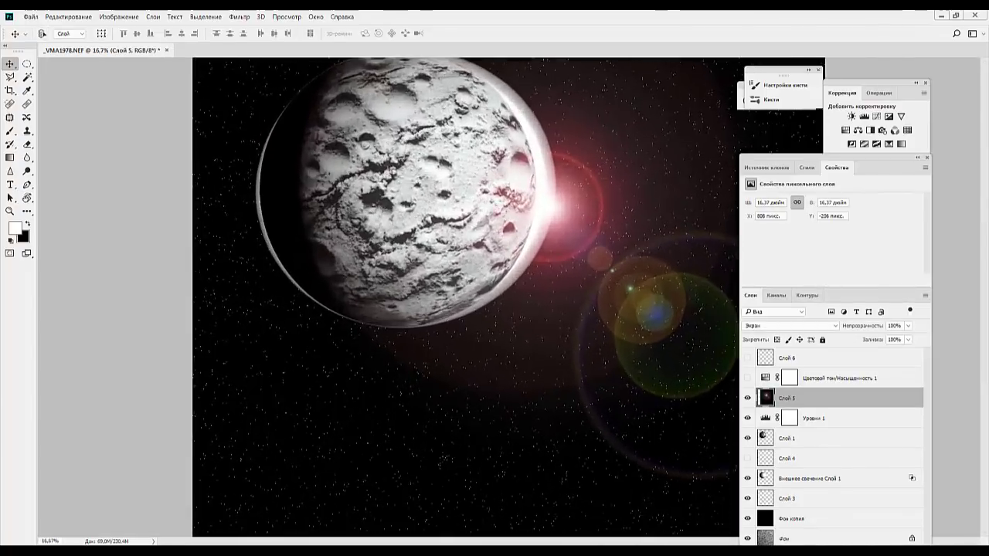
pyautogui.hotkey('ctrl', '-')
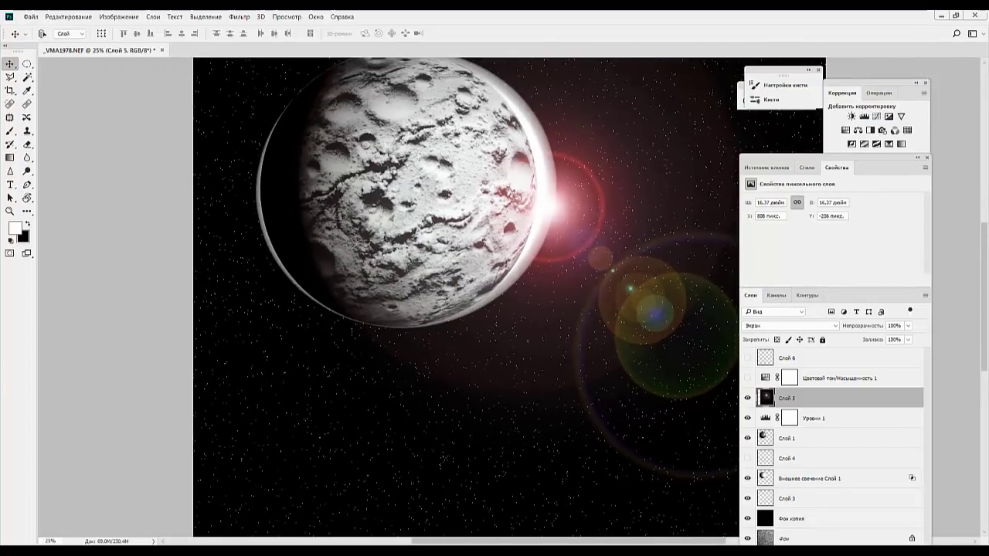
pyautogui.click(837, 439)
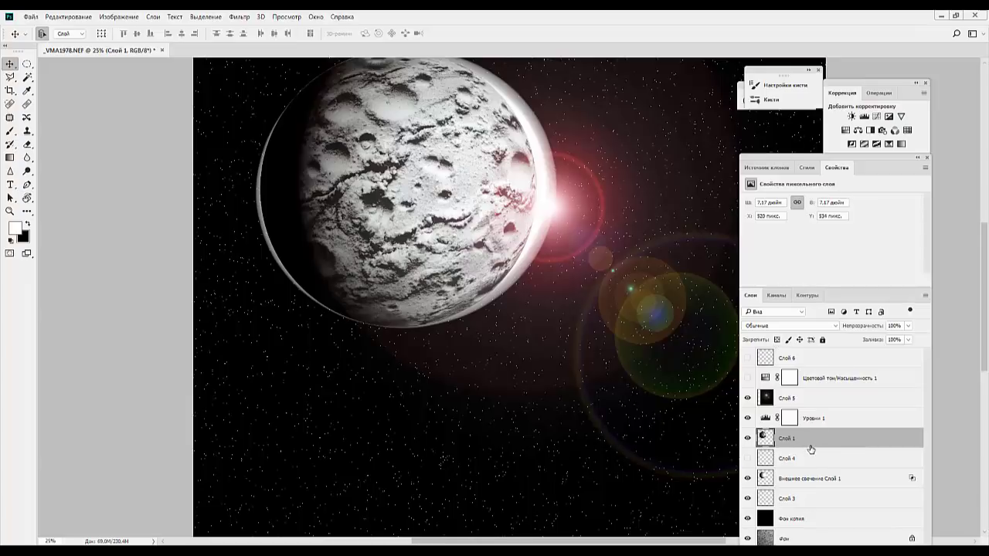
pyautogui.hotkey('ctrl', '+')
pyautogui.hotkey('ctrl', '+')
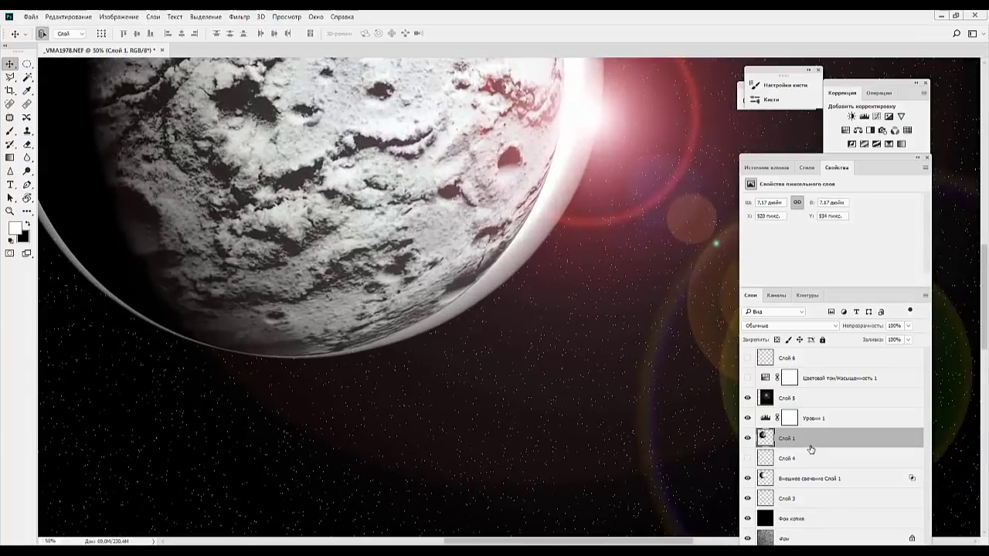
# With the whole moon in view, select the Clone Stamp tool and enlarge its brush.
pyautogui.moveTo(492, 316); pyautogui.dragTo(511, 542)
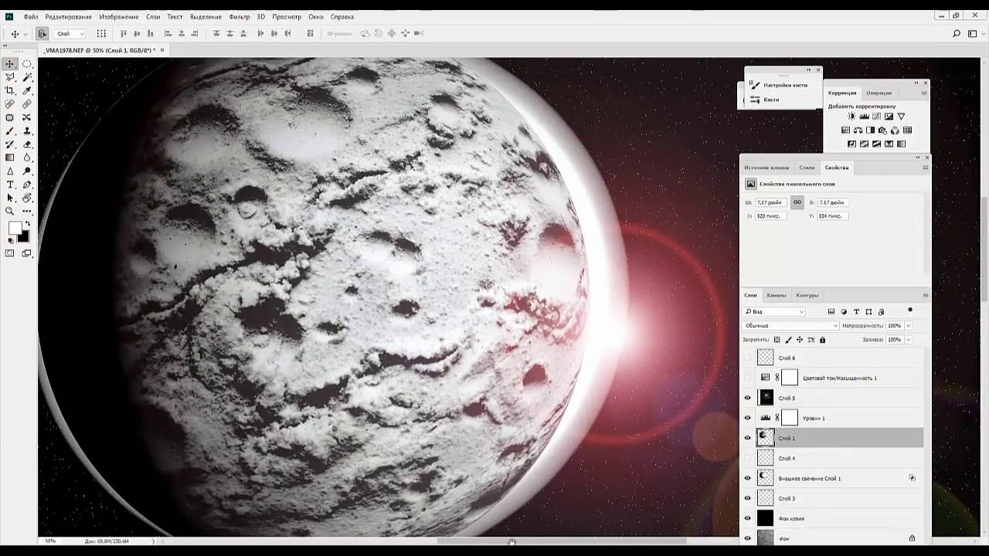
pyautogui.click(27, 130)
pyautogui.rightClick(366, 304)
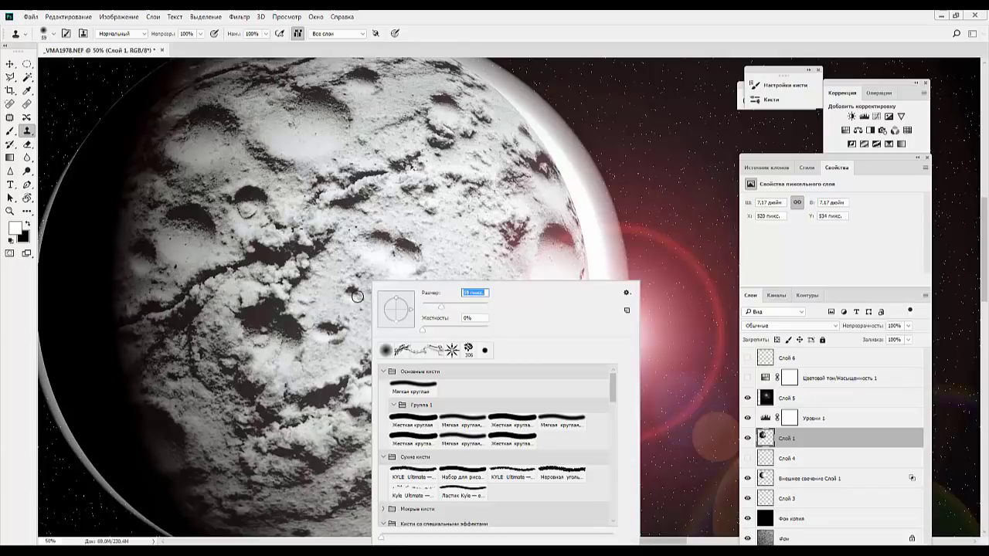
pyautogui.moveTo(441, 307); pyautogui.dragTo(453, 307)
pyautogui.press('Return')
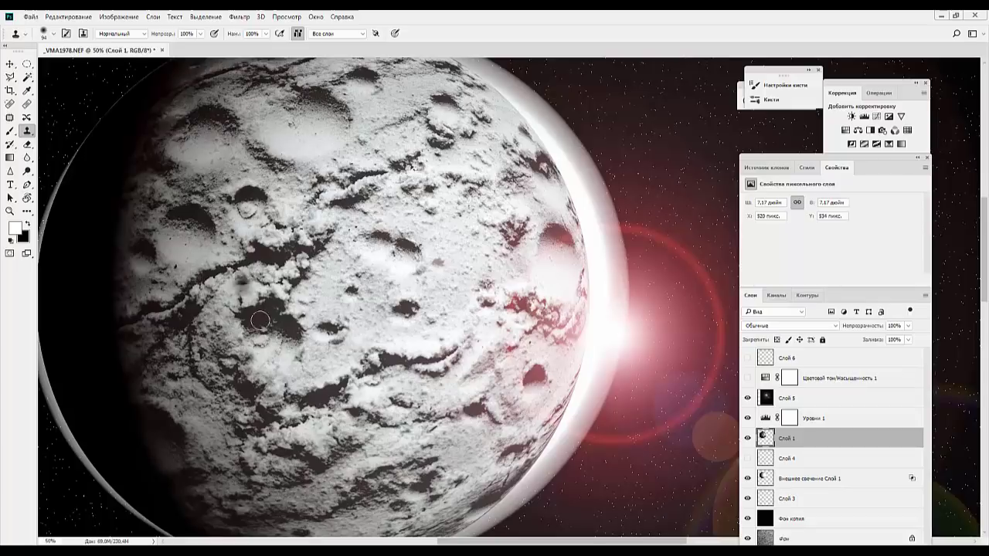
# Alt-click the moon's cratered surface to set the clone source point.
pyautogui.scroll(-1, 322, 405)
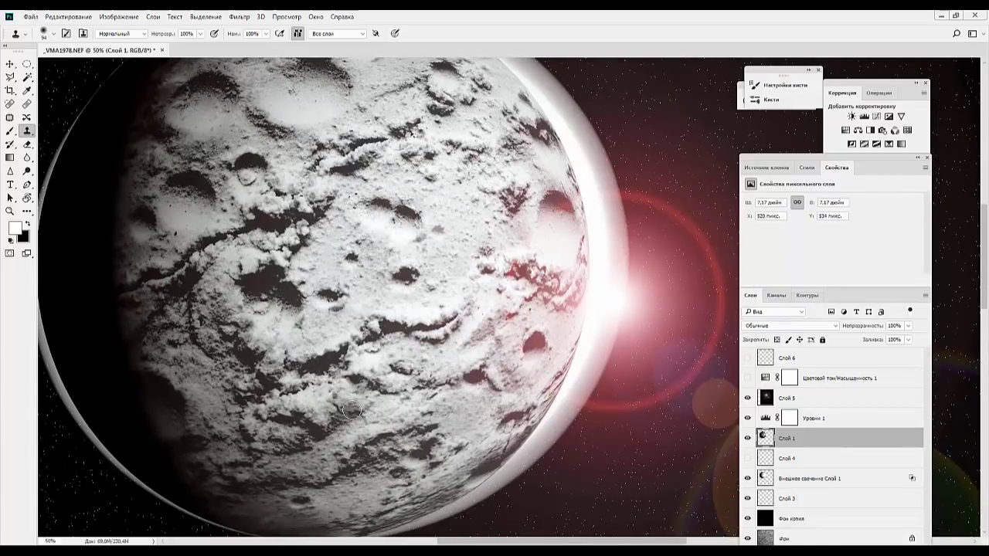
pyautogui.keyDown('alt'); pyautogui.click(300, 499); pyautogui.keyUp('alt')
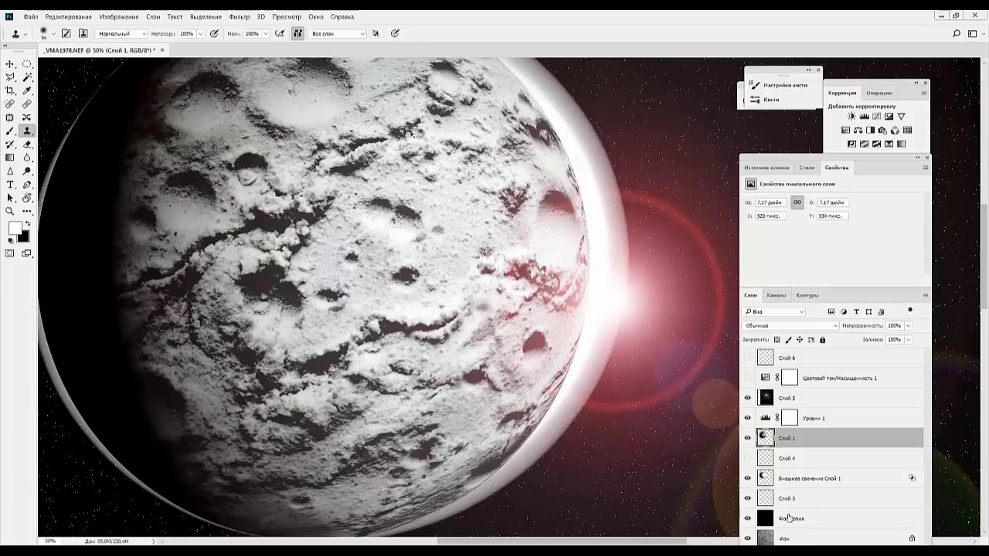
pyautogui.hotkey('ctrl', '-')
pyautogui.hotkey('ctrl', '-')
pyautogui.hotkey('ctrl', '-')
pyautogui.hotkey('ctrl', '-')
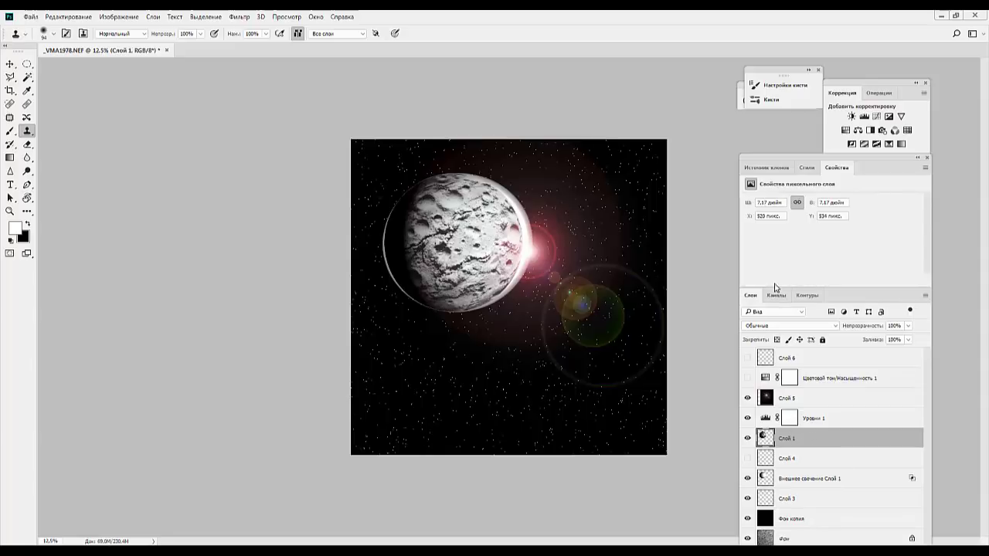
# Add a Hue/Saturation 2 adjustment above Слой 1 with Hue +32 and Saturation +57.
pyautogui.click(845, 131)
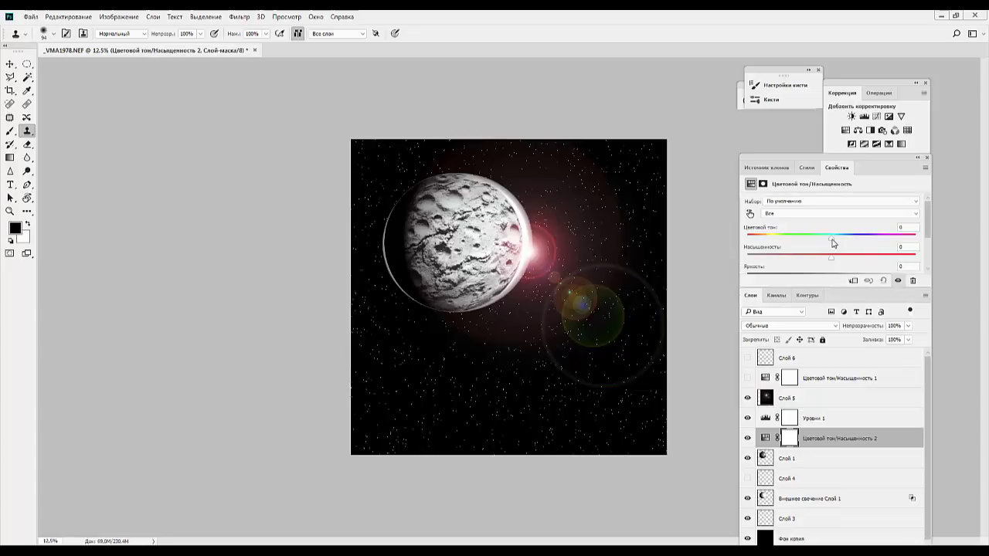
pyautogui.moveTo(831, 241)
pyautogui.mouseDown()
pyautogui.moveTo(769, 241)
pyautogui.moveTo(849, 238)
pyautogui.moveTo(881, 263)
pyautogui.moveTo(816, 237)
pyautogui.moveTo(748, 243)
pyautogui.moveTo(862, 245)
pyautogui.mouseUp()
pyautogui.moveTo(871, 245); pyautogui.dragTo(859, 243)
pyautogui.hotkey('ctrl', '-')
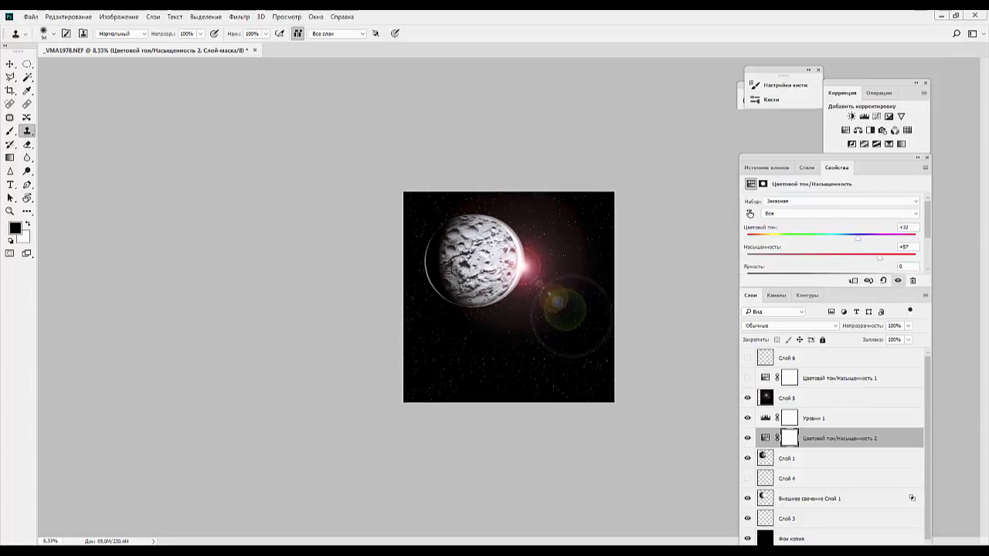
pyautogui.hotkey('ctrl', '-')
pyautogui.hotkey('ctrl', '-')
pyautogui.hotkey('ctrl', '+')
pyautogui.hotkey('ctrl', '+')
pyautogui.hotkey('ctrl', '+')
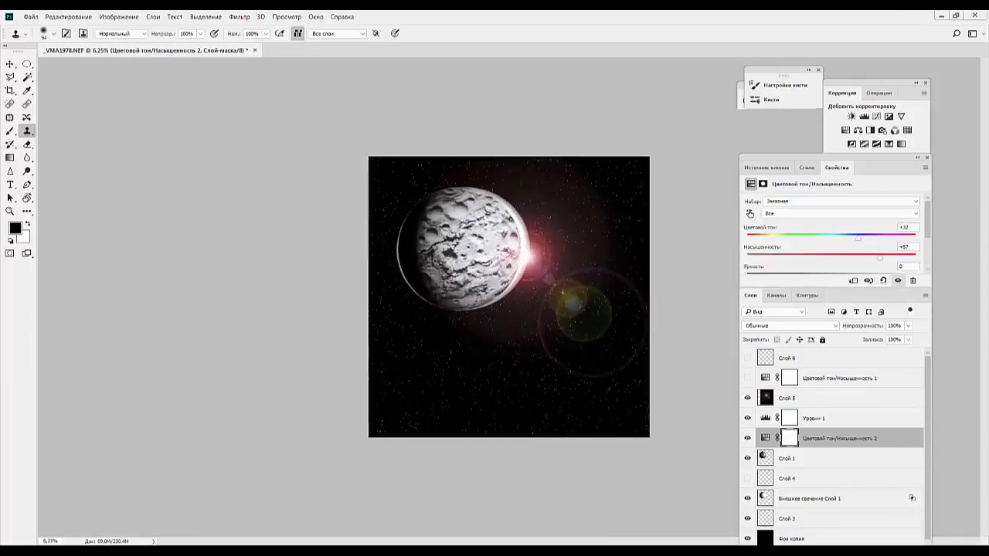
pyautogui.hotkey('ctrl', '+')
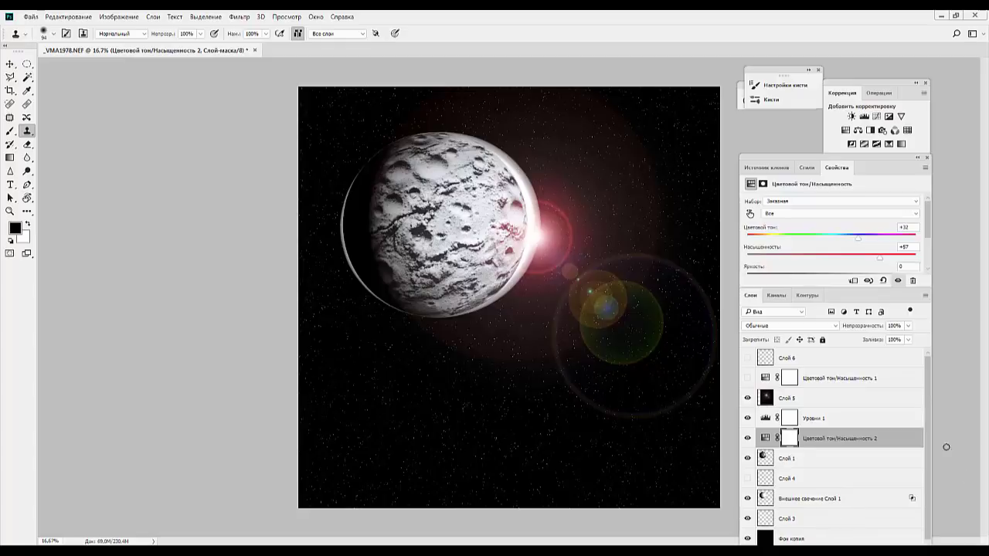
# Show Слой 6 and Hue/Saturation 1, comparing the red and blue flare, then select Слой 1.
pyautogui.click(763, 357)
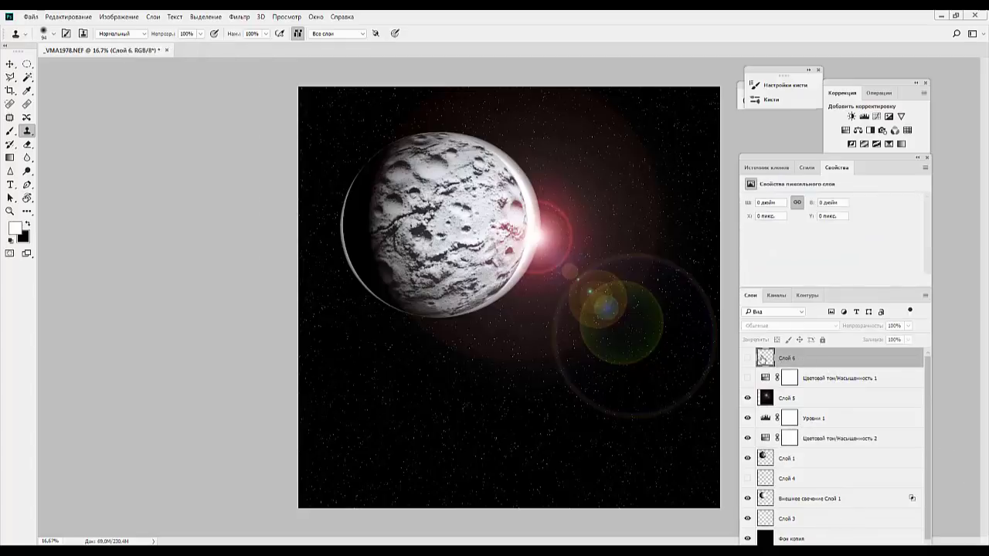
pyautogui.click(747, 358)
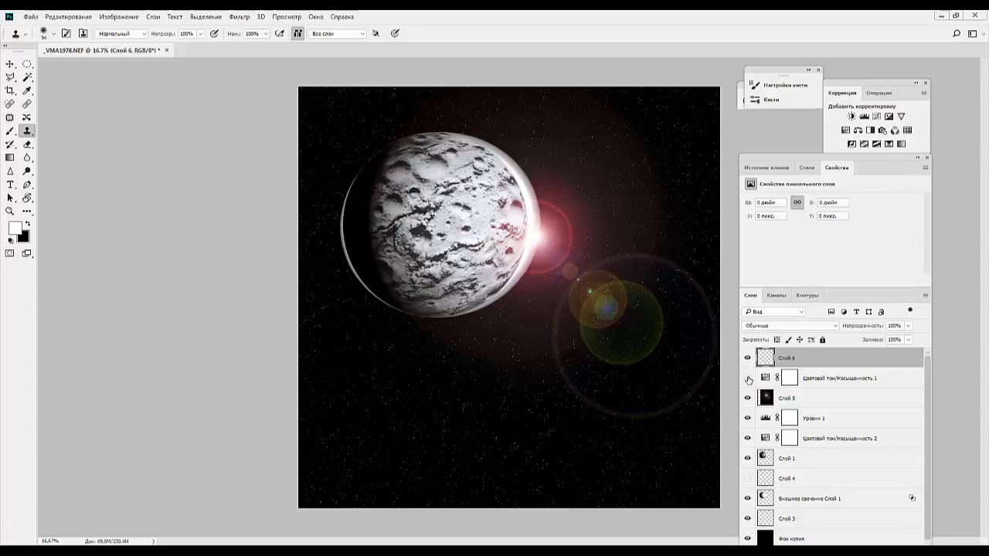
pyautogui.click(747, 379)
pyautogui.click(747, 379)
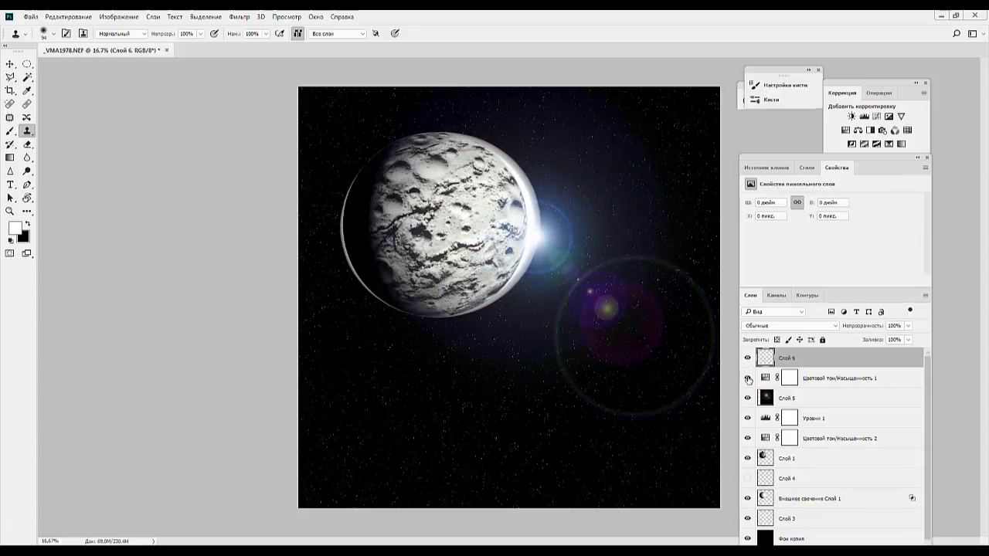
pyautogui.click(748, 378)
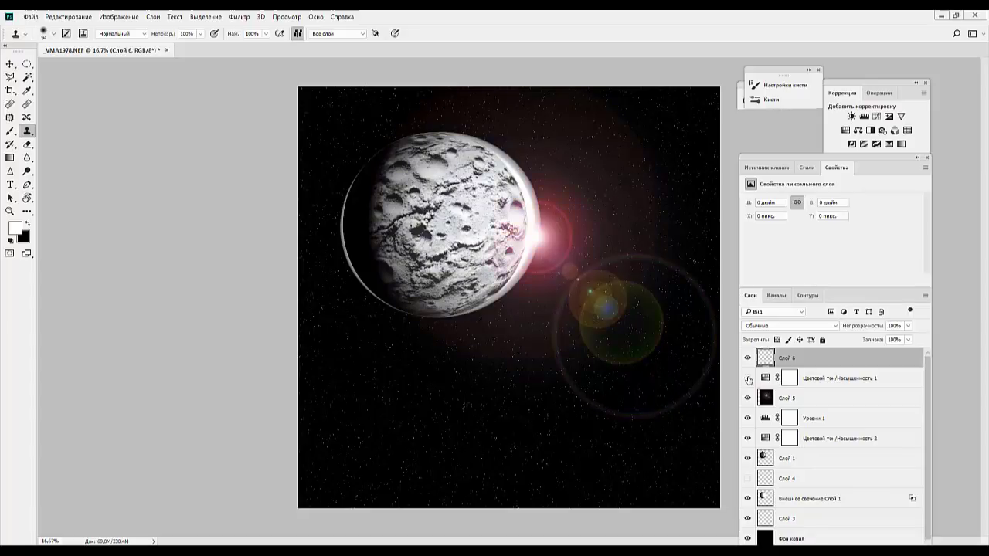
pyautogui.click(747, 378)
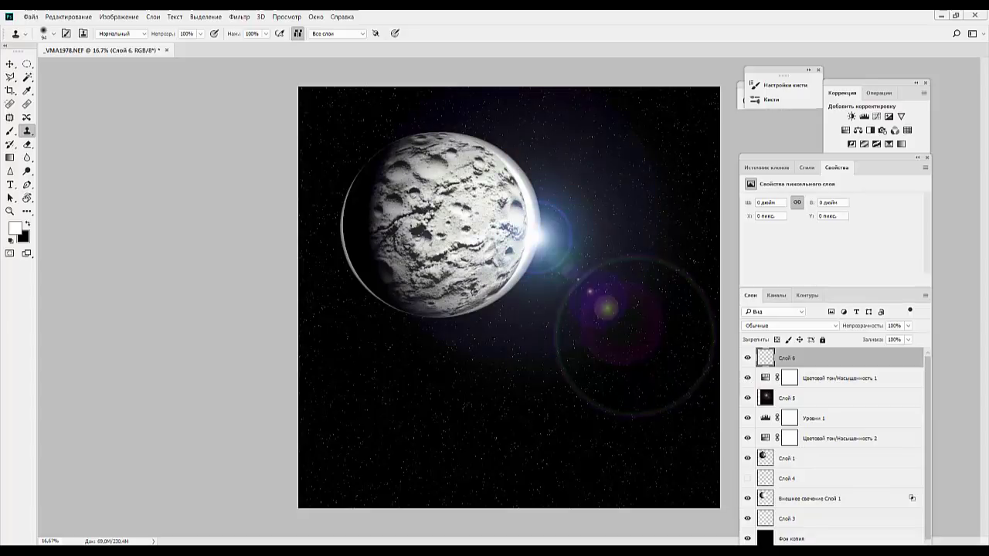
pyautogui.click(794, 462)
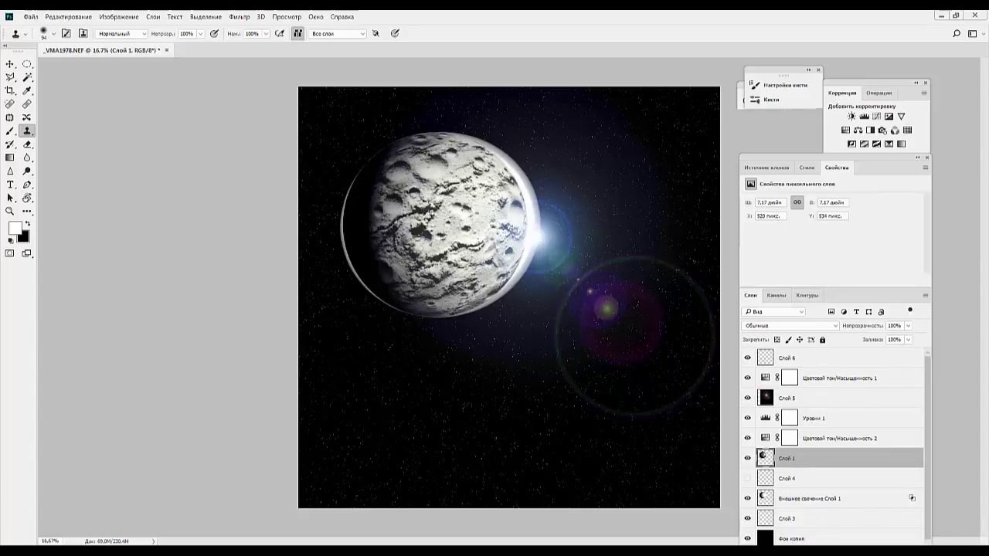
# Nudge the lens flare slightly up and right with the Move tool.
pyautogui.click(28, 65)
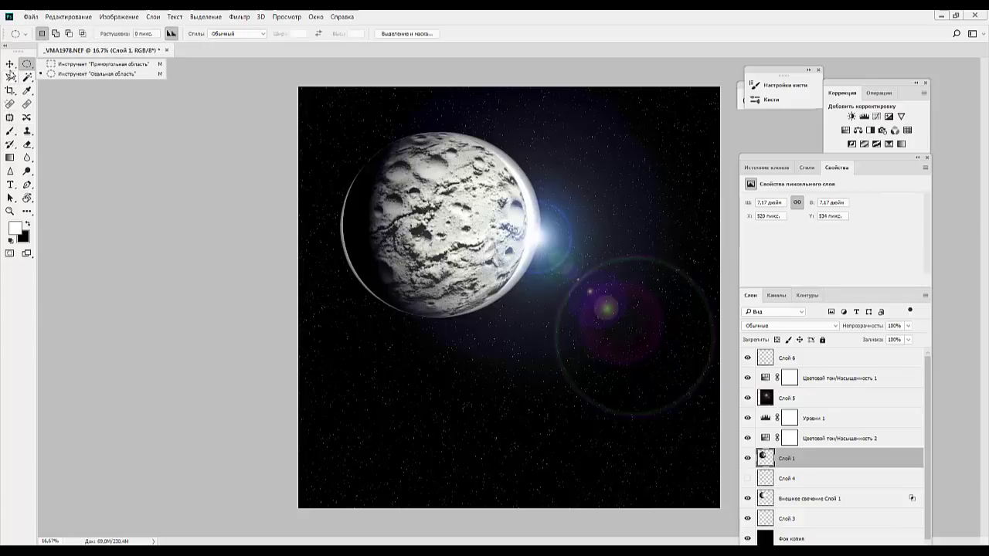
pyautogui.click(10, 65)
pyautogui.click(427, 280)
pyautogui.moveTo(427, 280); pyautogui.dragTo(431, 273)
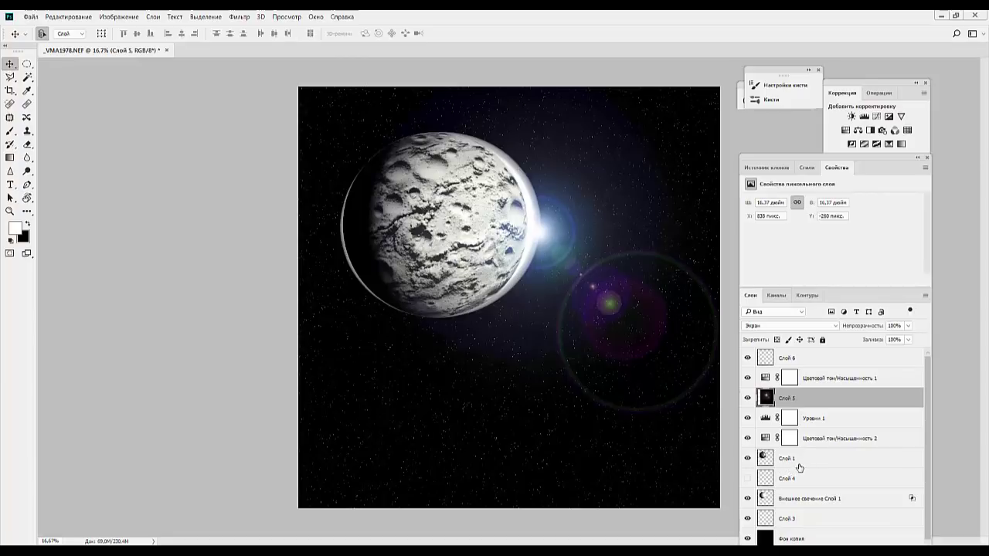
# Shift the outer glow layer left with three Shift+Left nudges to offset the rim glow.
pyautogui.click(796, 496)
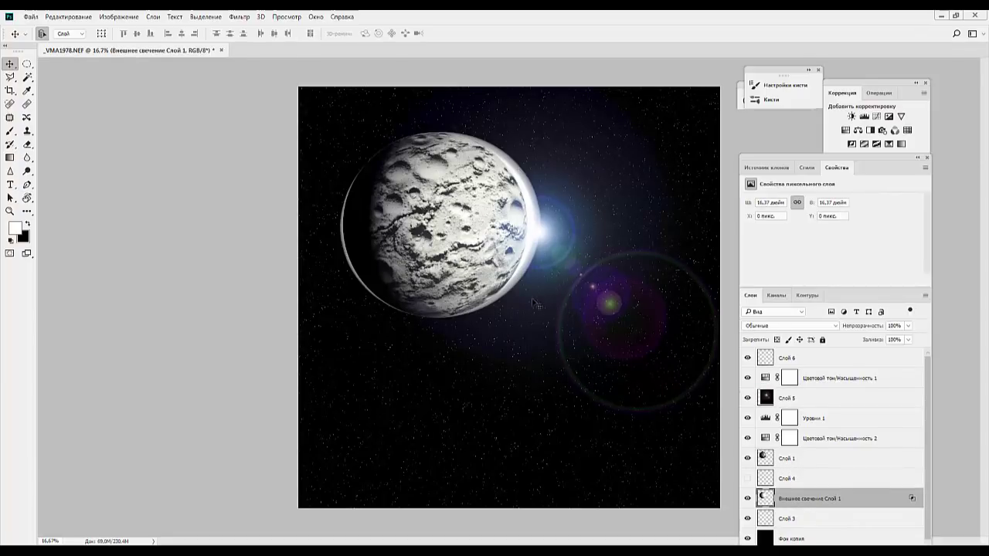
pyautogui.moveTo(521, 281); pyautogui.dragTo(522, 280)
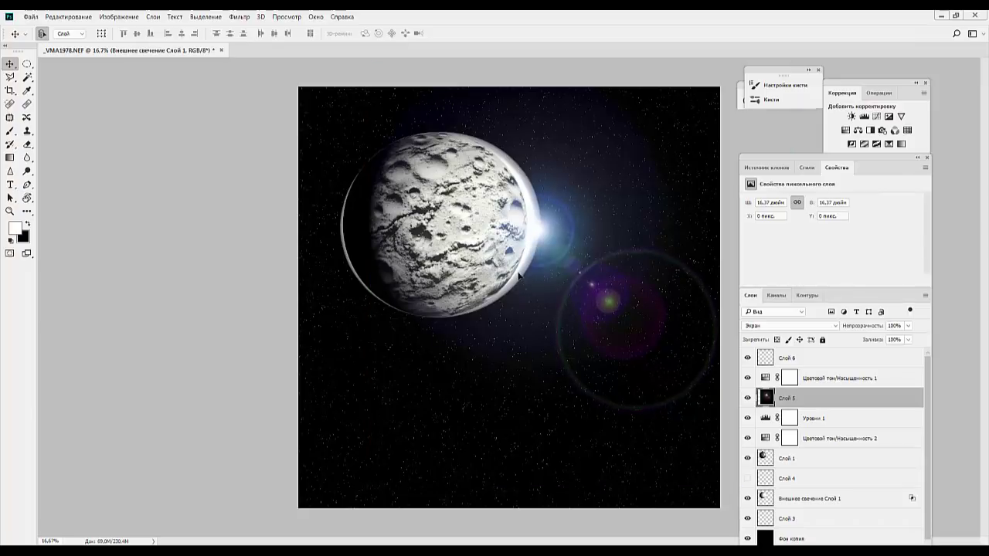
pyautogui.click(799, 500)
pyautogui.hotkey('shift', 'Left')
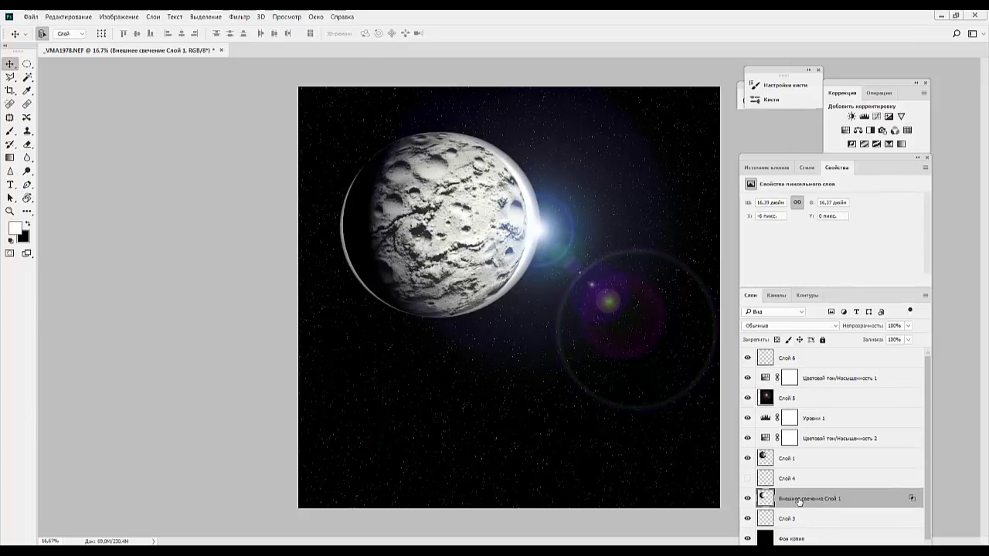
pyautogui.hotkey('shift', 'Left')
pyautogui.hotkey('shift', 'Left')
pyautogui.hotkey('shift', 'Left')
pyautogui.hotkey('shift', 'Left')
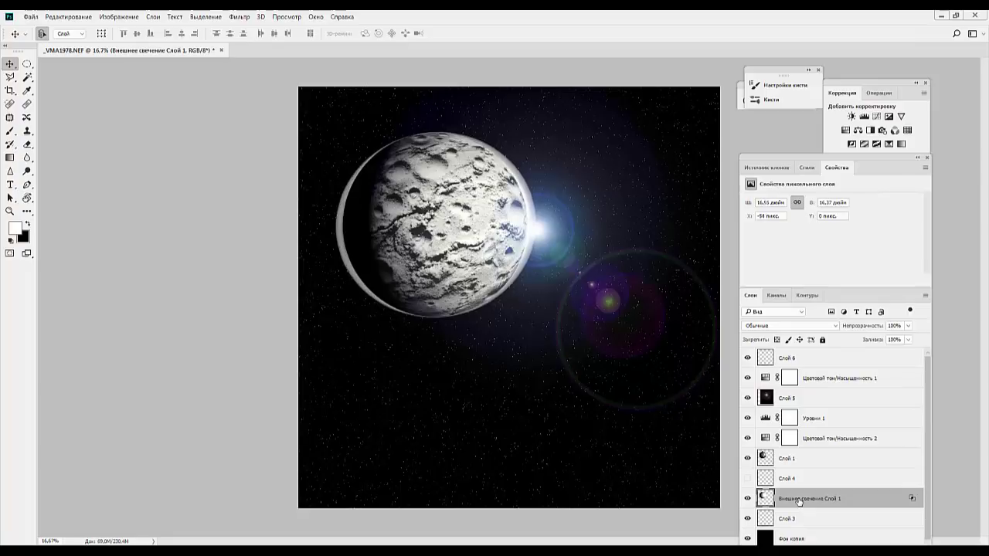
pyautogui.hotkey('shift', 'Left')
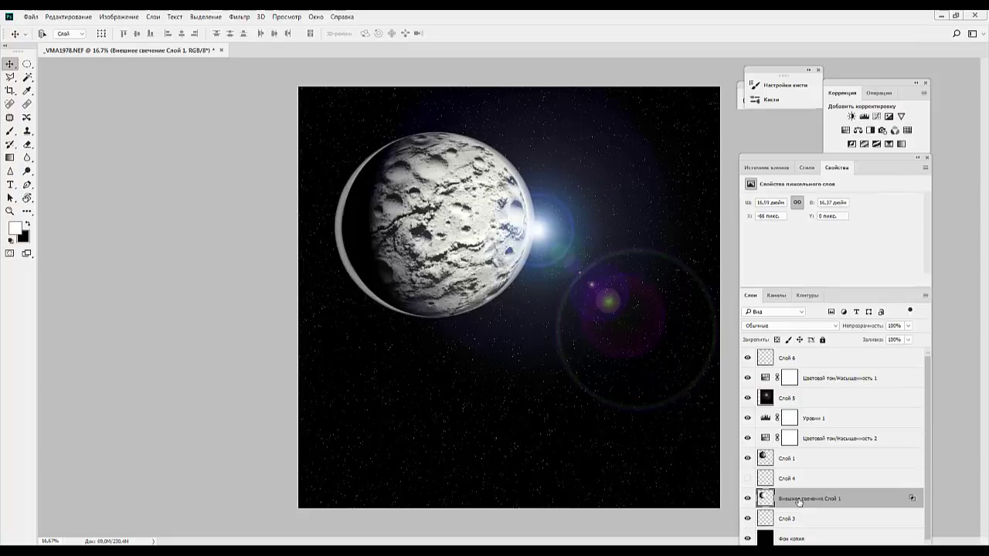
# Narrow the rim glow slightly from the left with Free Transform and fade it to 38% opacity.
pyautogui.hotkey('ctrl', 't')
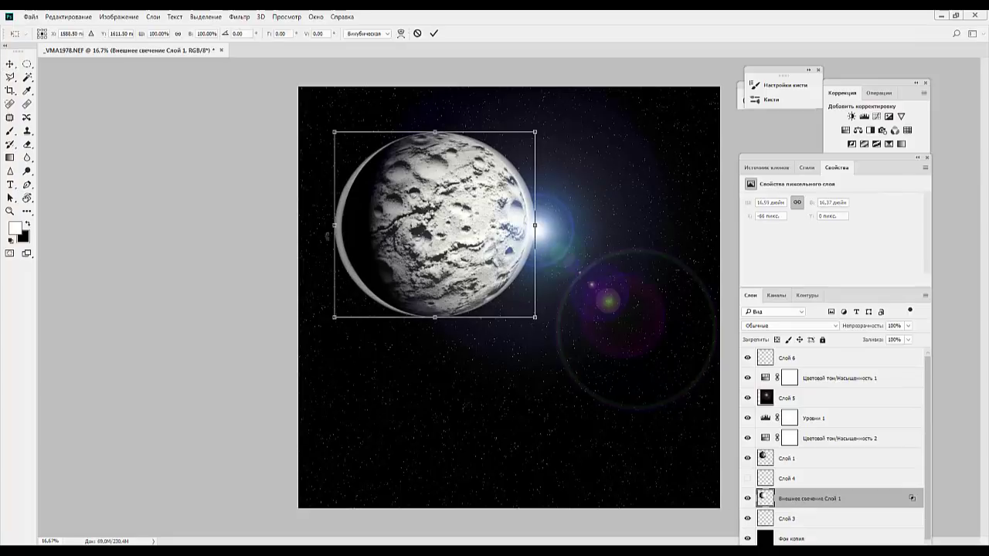
pyautogui.moveTo(334, 226); pyautogui.dragTo(340, 226)
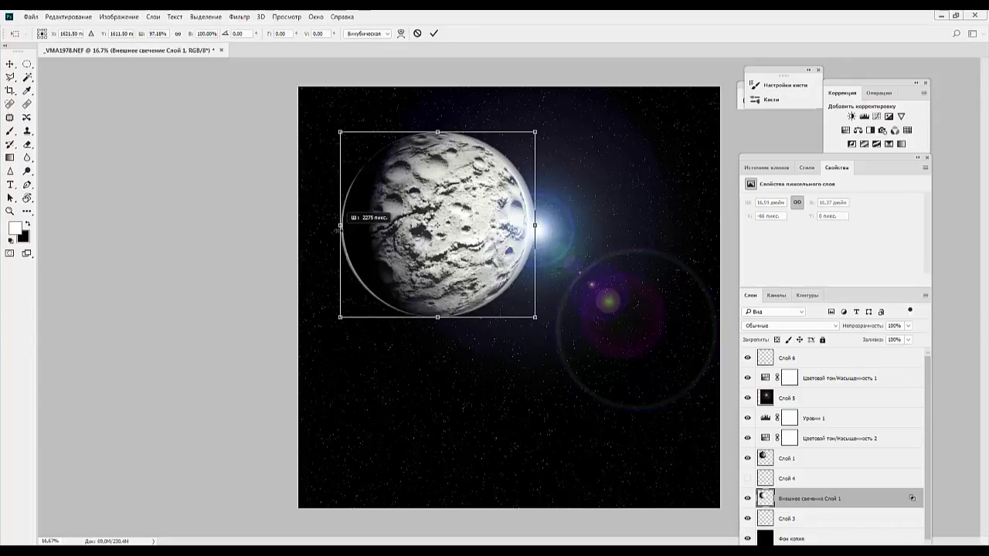
pyautogui.press('Return')
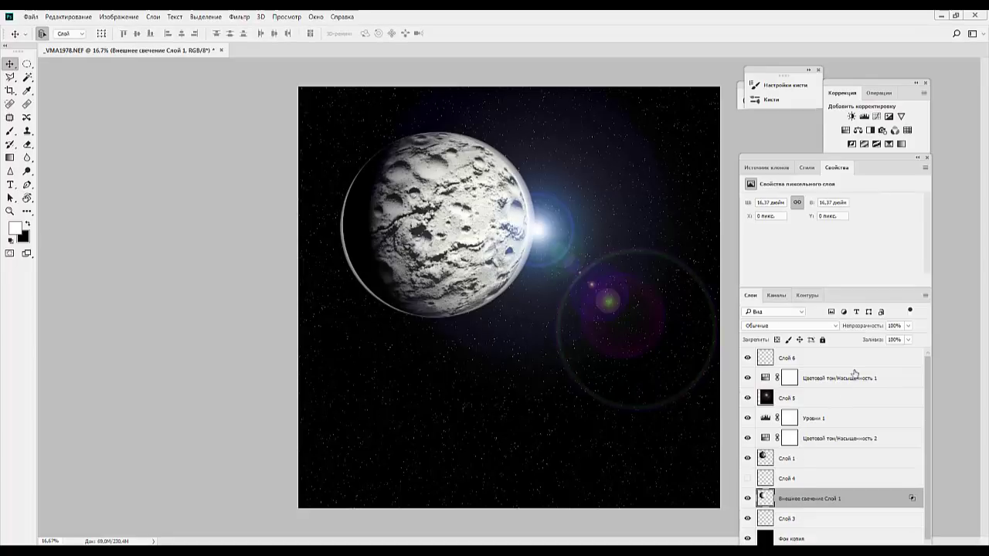
pyautogui.moveTo(865, 326)
pyautogui.mouseDown()
pyautogui.moveTo(819, 324)
pyautogui.moveTo(836, 324)
pyautogui.mouseUp()
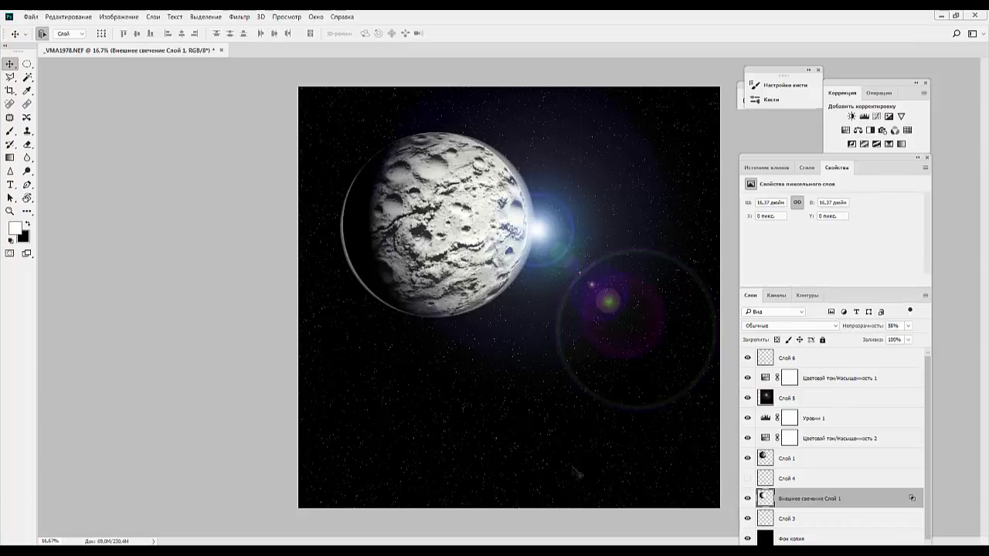
# Fill the planet selection on Слой 6 with the purple-to-orange gradient preset.
pyautogui.hotkey('ctrl', '-')
pyautogui.hotkey('ctrl', '-')
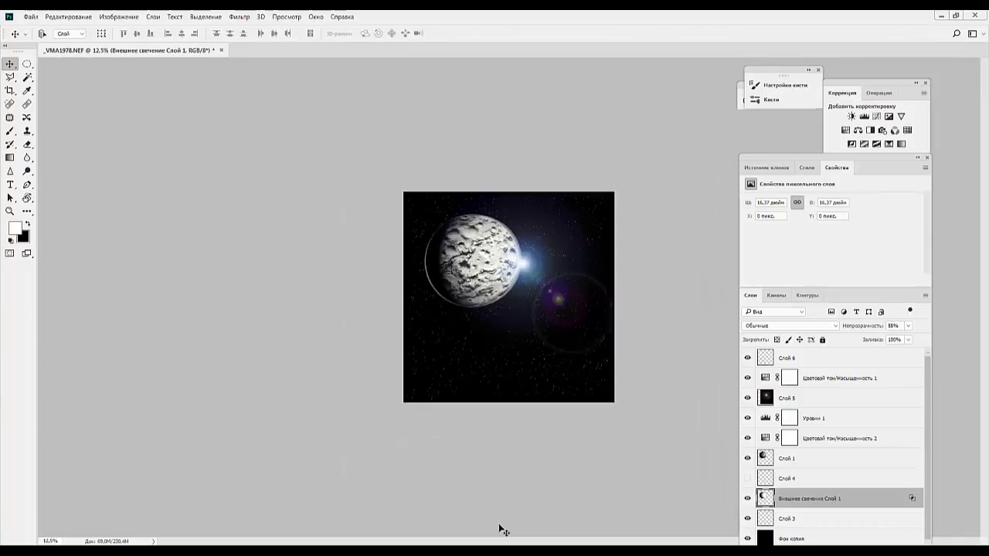
pyautogui.hotkey('ctrl', '-')
pyautogui.hotkey('ctrl', '+')
pyautogui.hotkey('ctrl', '+')
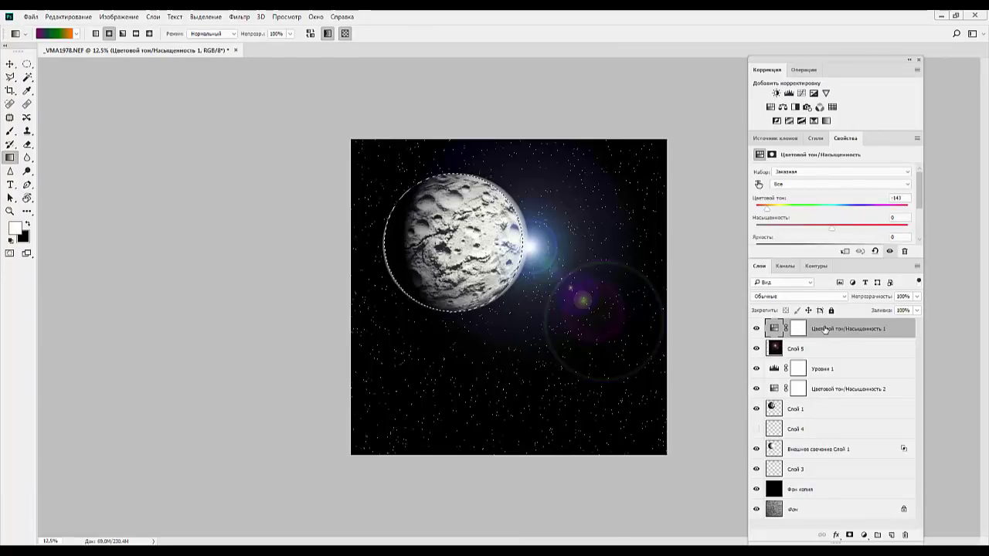
pyautogui.click(891, 534)
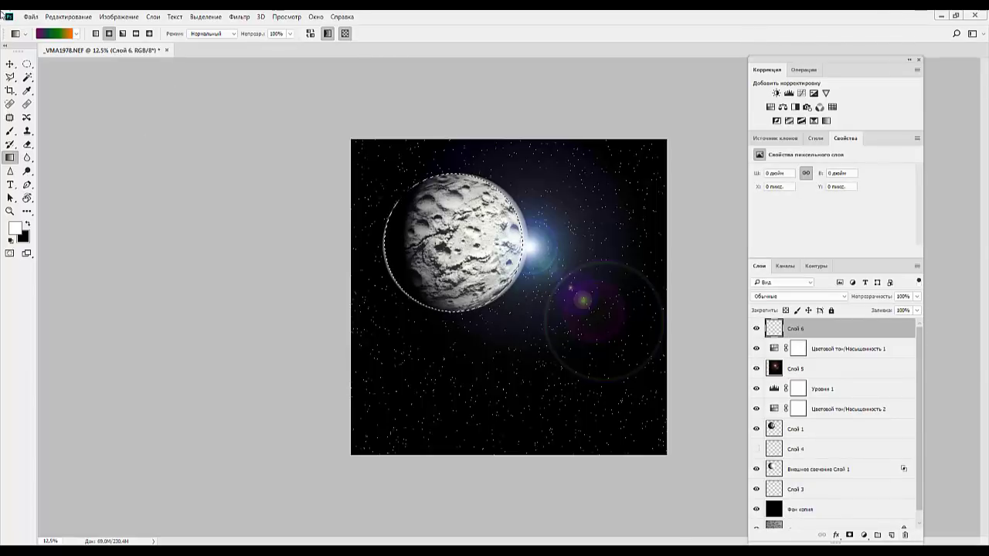
pyautogui.click(77, 37)
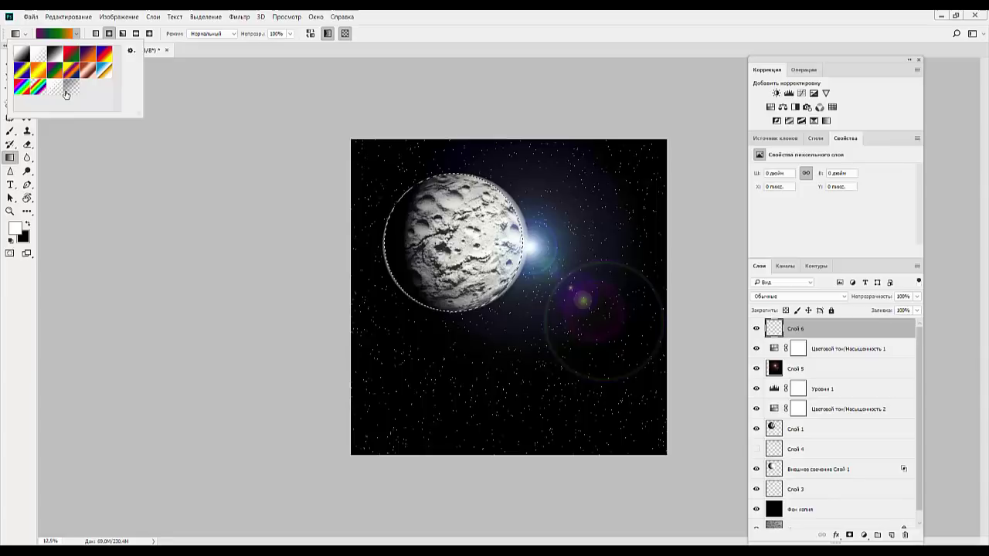
pyautogui.click(87, 54)
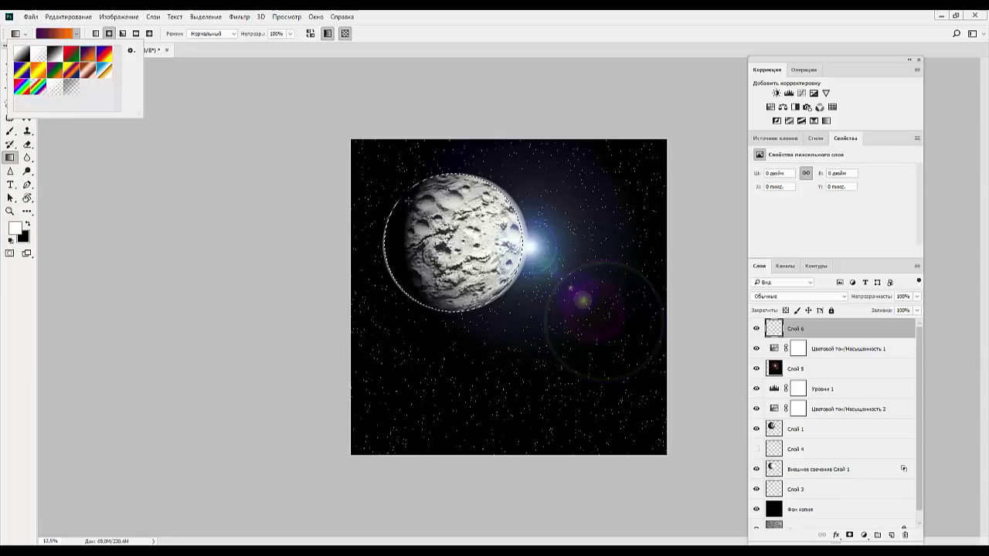
pyautogui.click(823, 330)
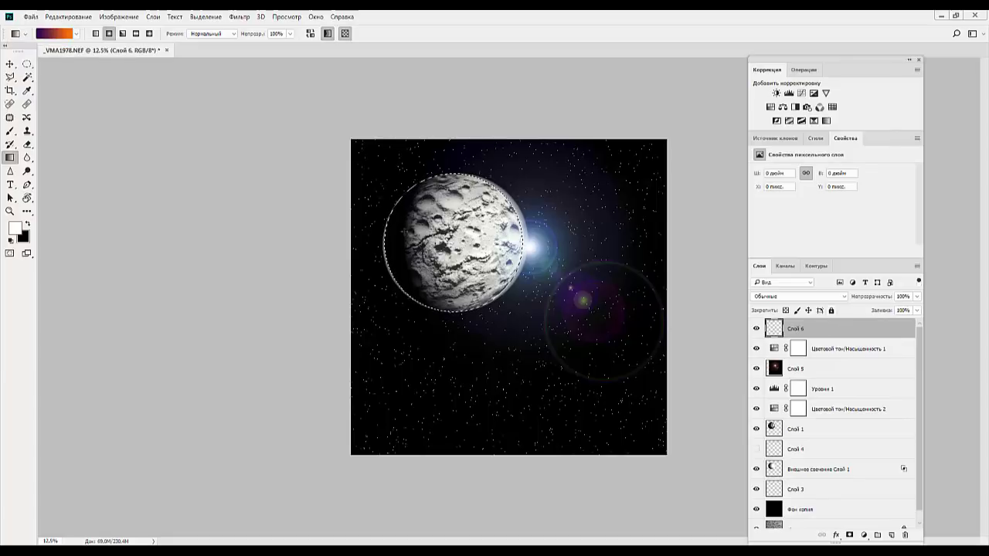
pyautogui.moveTo(406, 202); pyautogui.dragTo(531, 286)
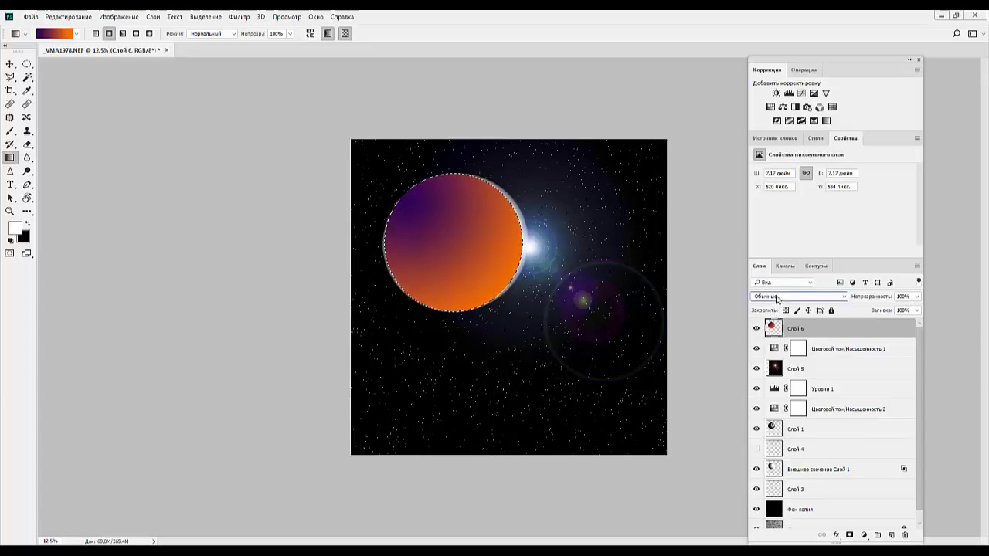
# Fade the Слой 6 overlay to 53%, hide Hue/Saturation 1 for a pink flare, and deselect.
pyautogui.scroll(-1, 770, 300)
pyautogui.scroll(-1, 770, 301)
pyautogui.scroll(-1, 770, 300)
pyautogui.scroll(-1, 771, 301)
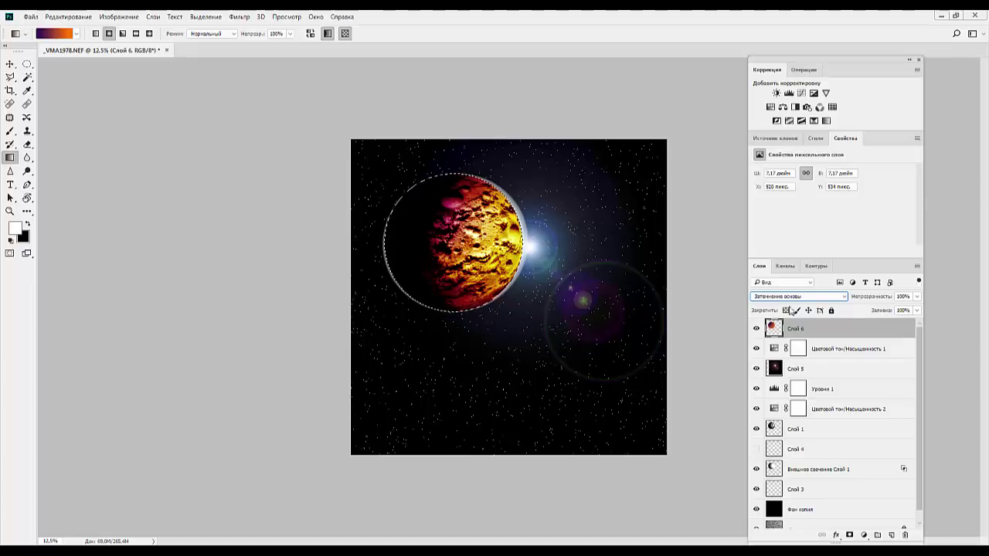
pyautogui.moveTo(883, 299)
pyautogui.mouseDown()
pyautogui.moveTo(853, 299)
pyautogui.moveTo(865, 298)
pyautogui.mouseUp()
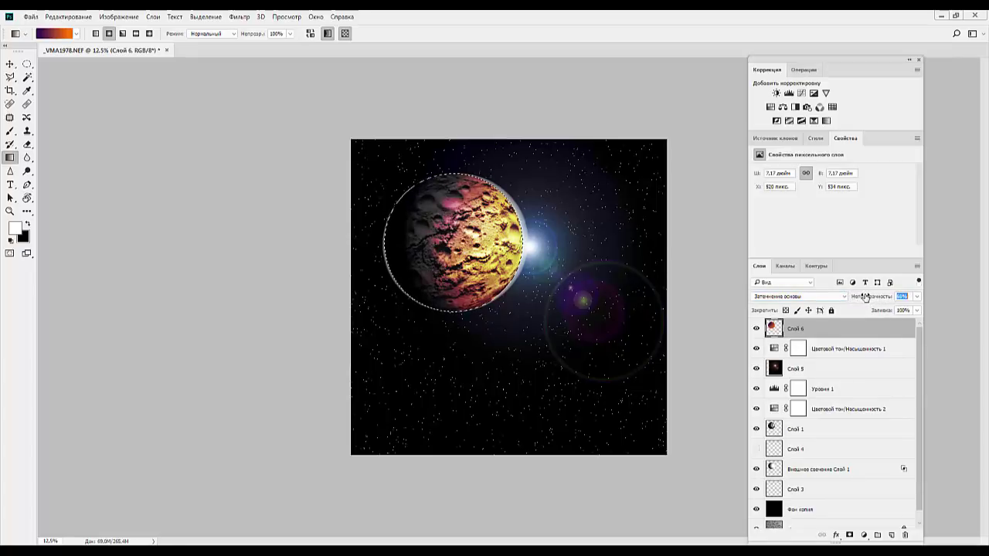
pyautogui.hotkey('shift', 'Tab')
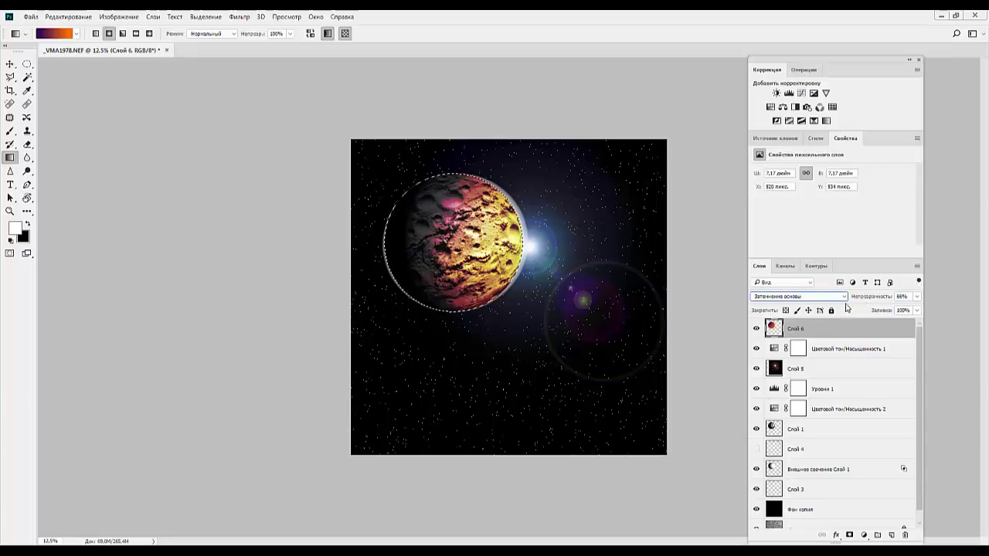
pyautogui.click(756, 348)
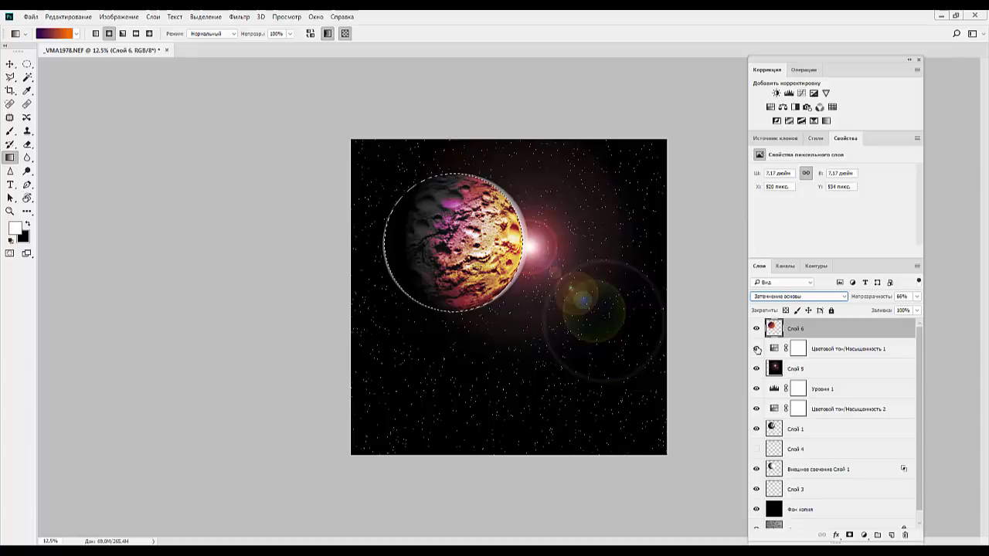
pyautogui.click(756, 348)
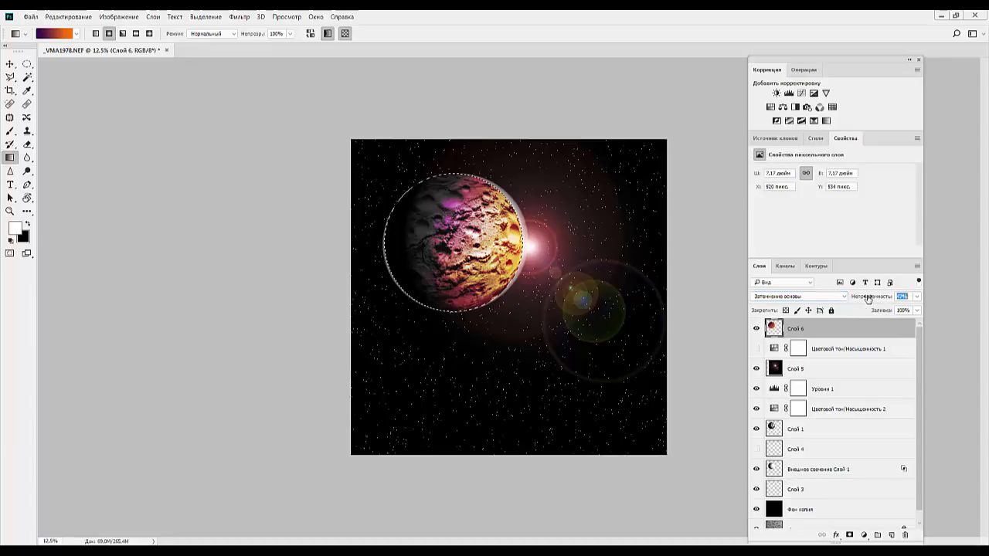
pyautogui.moveTo(880, 297); pyautogui.dragTo(872, 301)
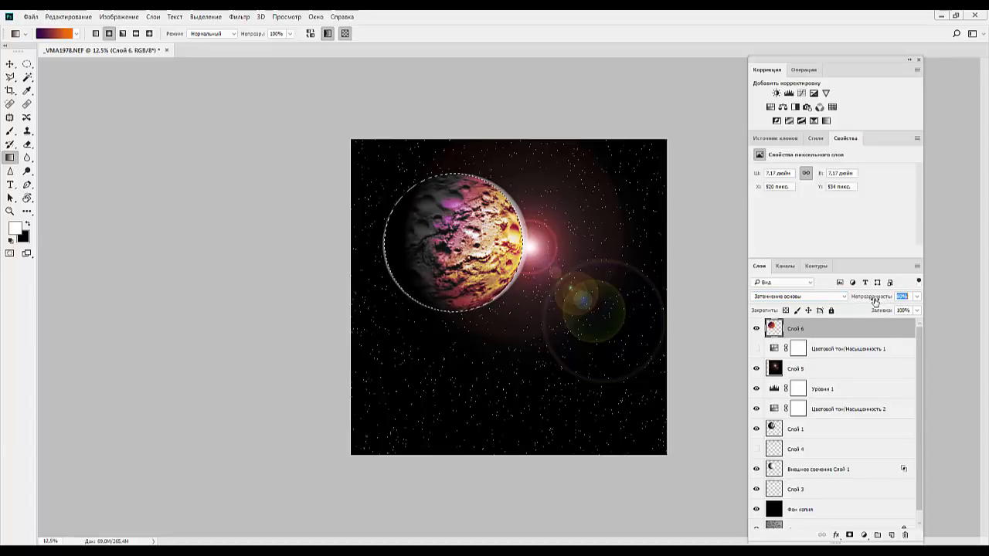
pyautogui.hotkey('shift', 'Tab')
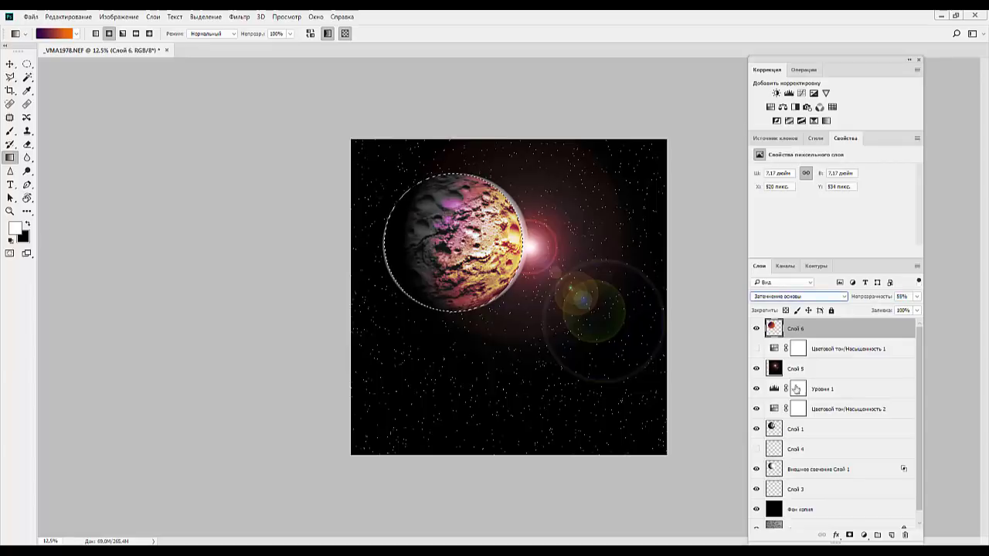
pyautogui.hotkey('ctrl', 'd')
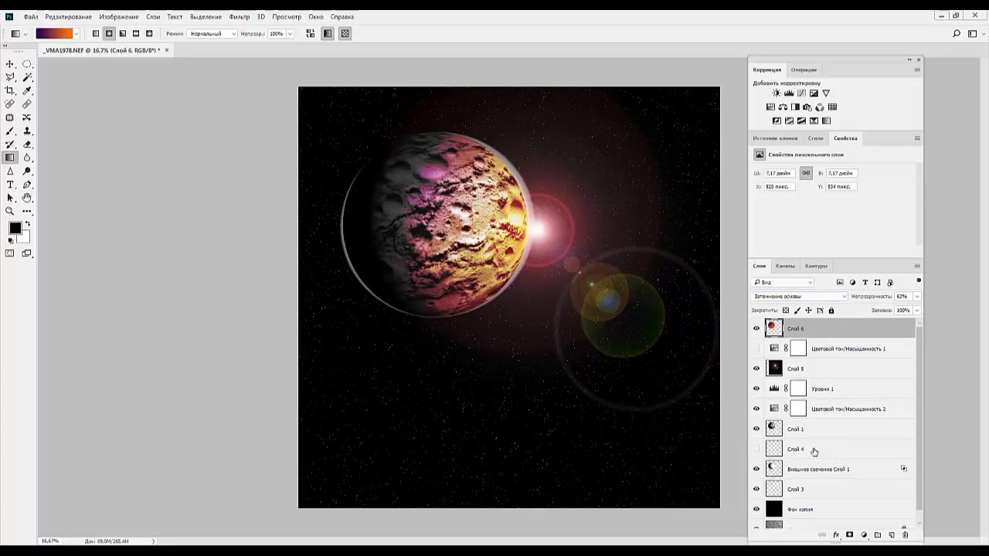
# Delete the empty Слой 4 layer.
pyautogui.click(813, 450)
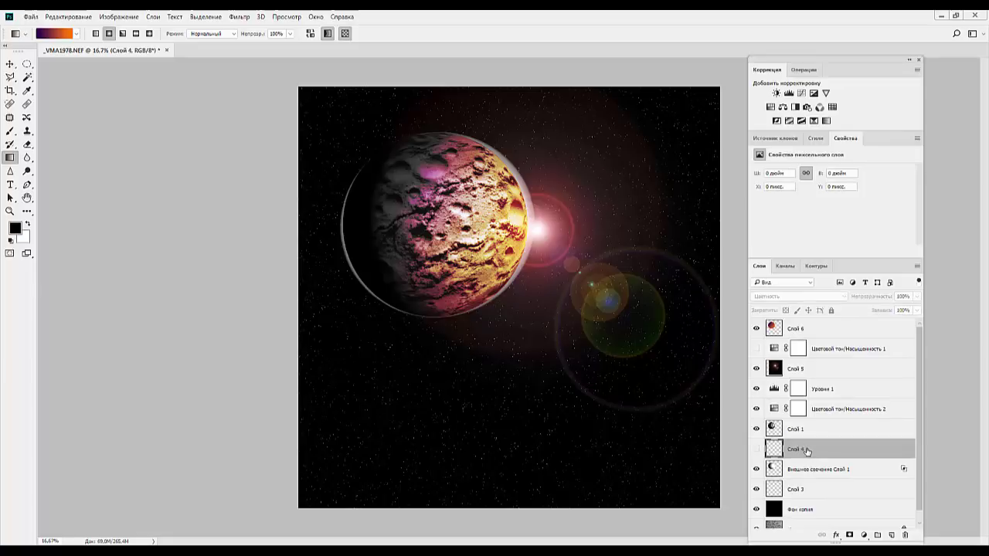
pyautogui.click(758, 450)
pyautogui.moveTo(818, 454); pyautogui.dragTo(904, 535)
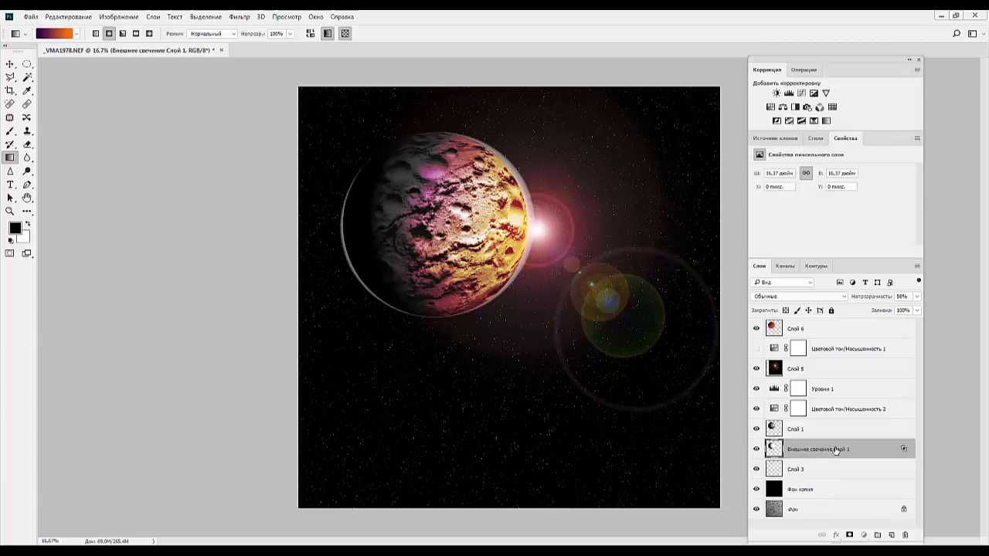
# Remove the duplicated glow copy and fade Внешнее свечение Слой 1 to 21% opacity.
pyautogui.moveTo(836, 449); pyautogui.dragTo(891, 534)
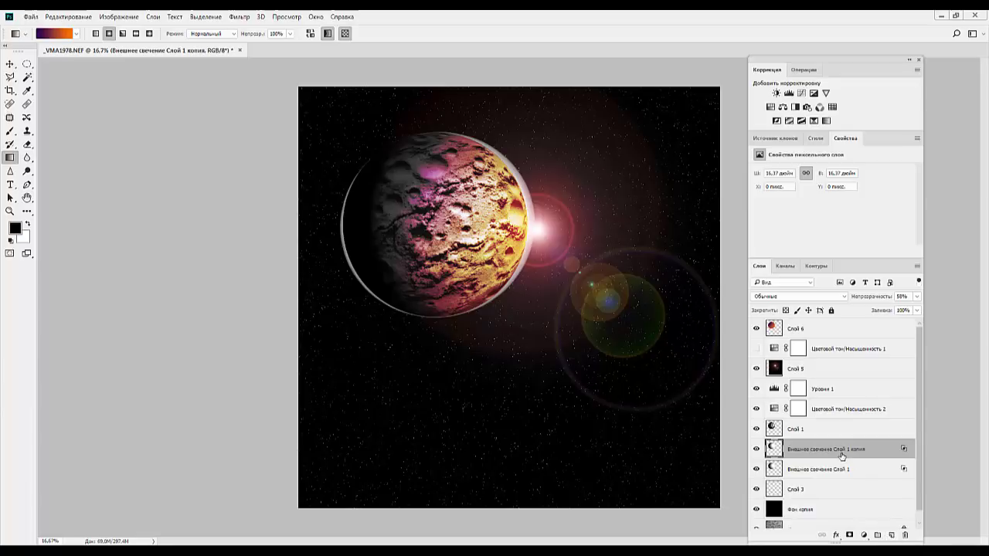
pyautogui.press('Delete')
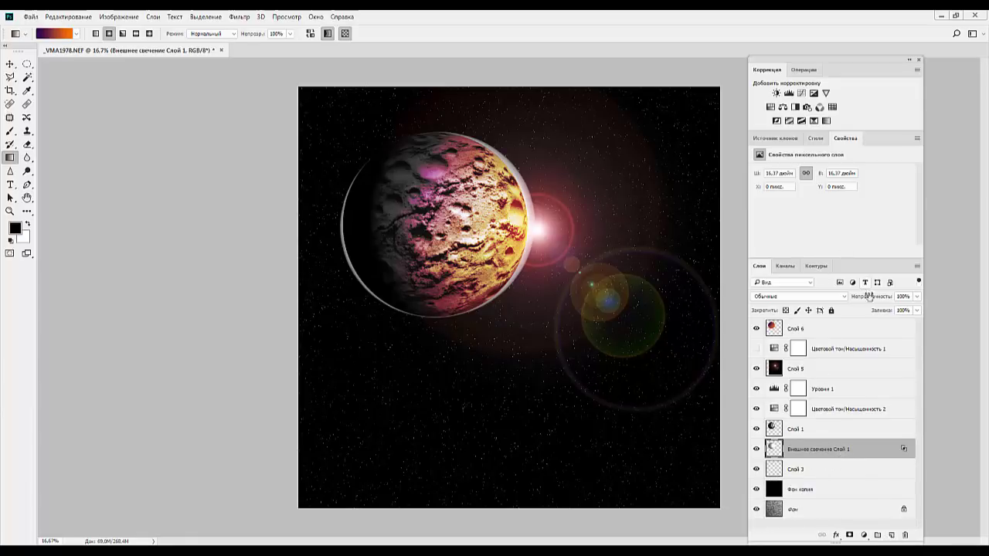
pyautogui.moveTo(868, 296); pyautogui.dragTo(840, 298)
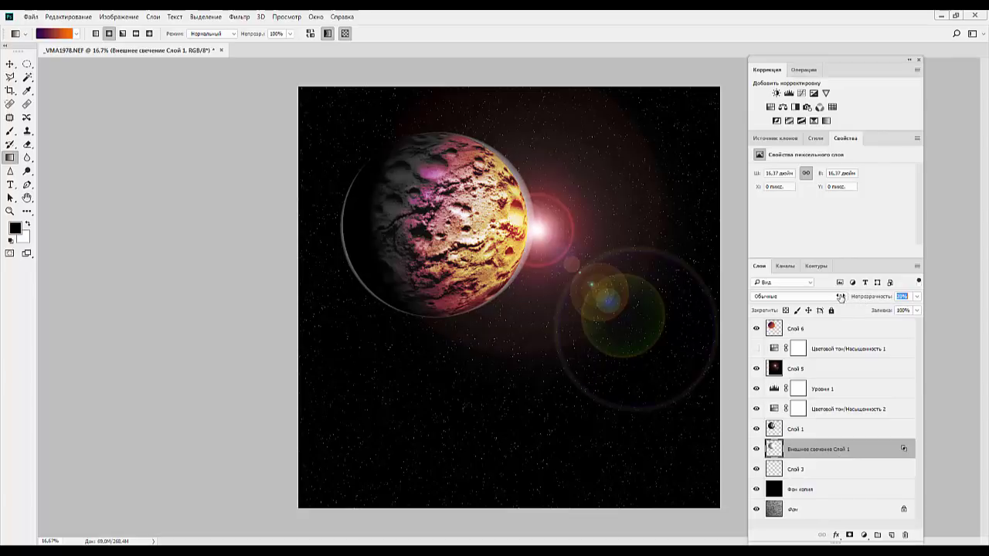
pyautogui.moveTo(840, 298); pyautogui.dragTo(837, 298)
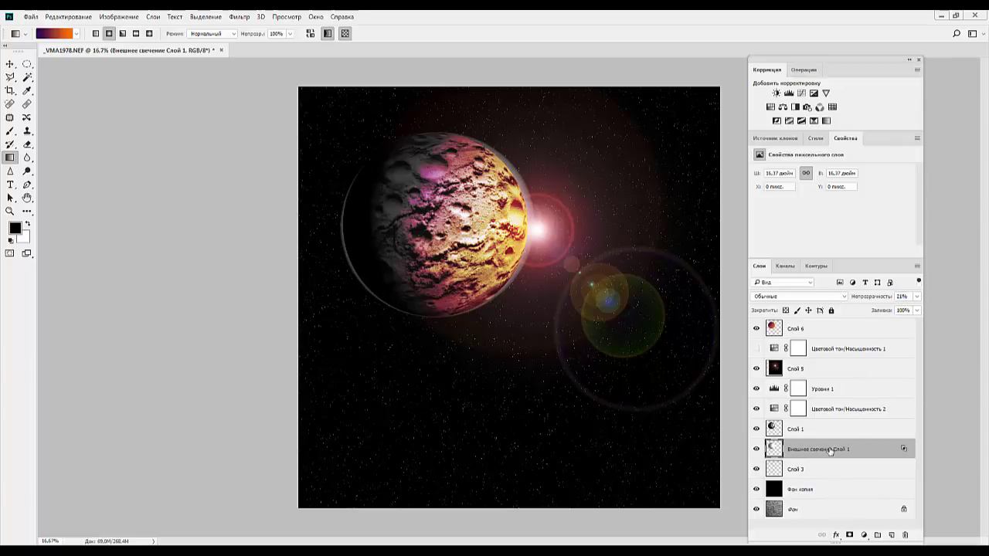
# Try merging Слой 3 with Фон копия, undo it, and drag Слой 3 above Слой 6.
pyautogui.click(819, 429)
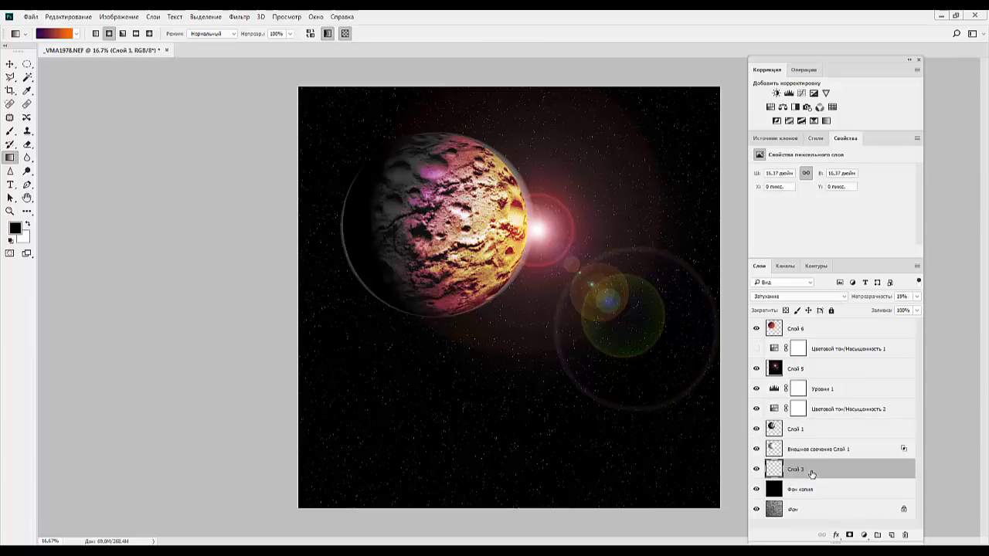
pyautogui.click(811, 472)
pyautogui.click(756, 469)
pyautogui.keyDown('shift'); pyautogui.click(811, 489); pyautogui.keyUp('shift')
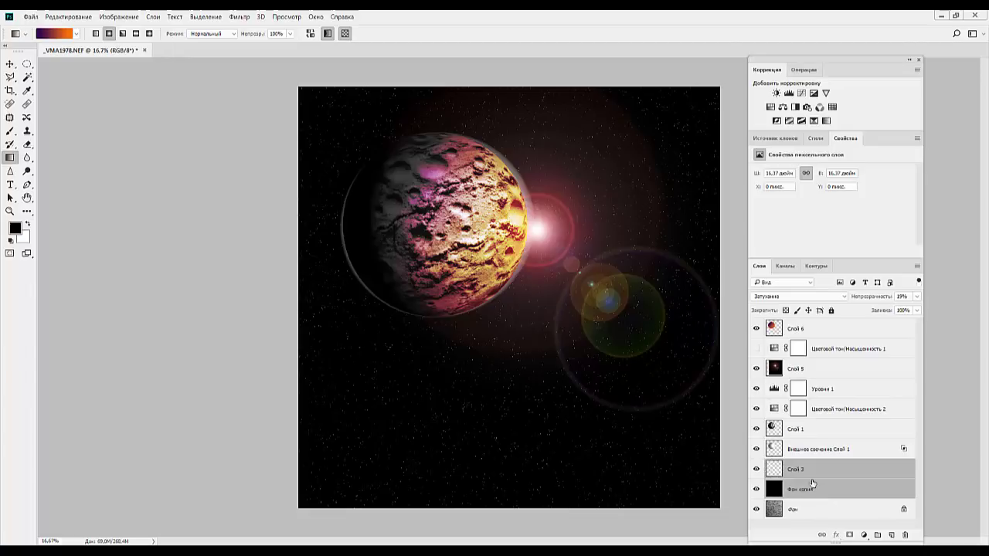
pyautogui.hotkey('ctrl', 'e')
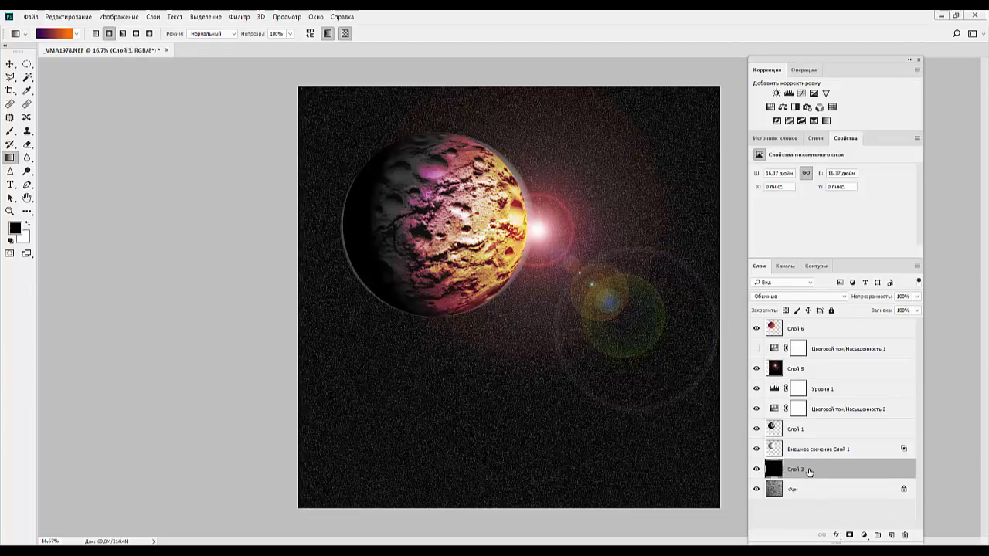
pyautogui.hotkey('ctrl', 'z')
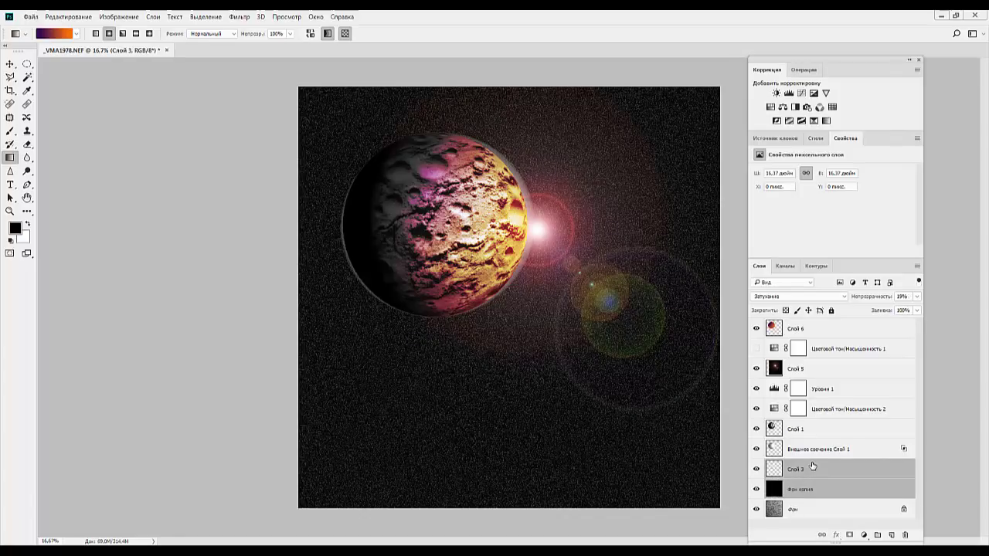
pyautogui.click(808, 469)
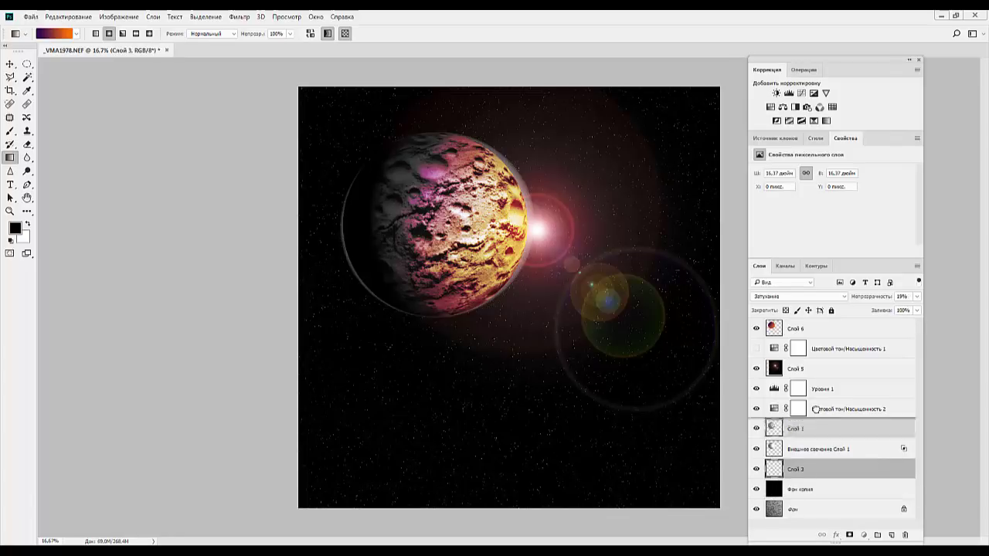
pyautogui.moveTo(807, 472); pyautogui.dragTo(826, 325)
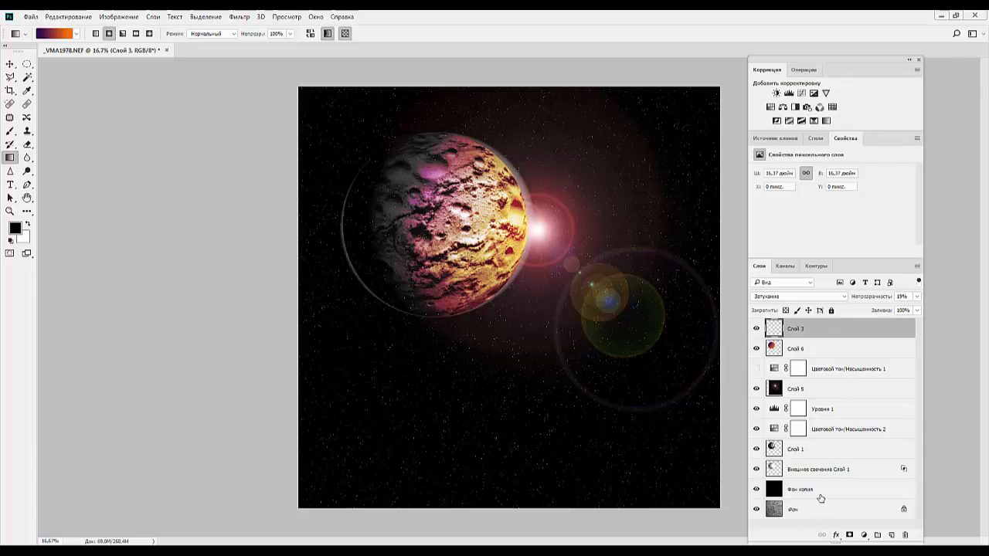
# Move Фон копия up, then merge everything from Слой 6 down to Фон into one Фон layer.
pyautogui.moveTo(820, 498); pyautogui.dragTo(837, 336)
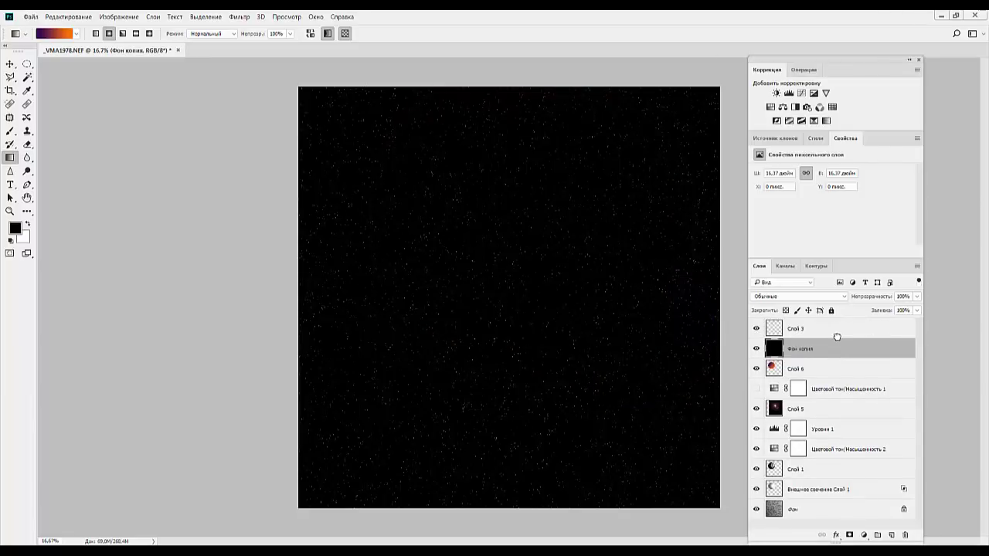
pyautogui.moveTo(831, 354); pyautogui.dragTo(908, 534)
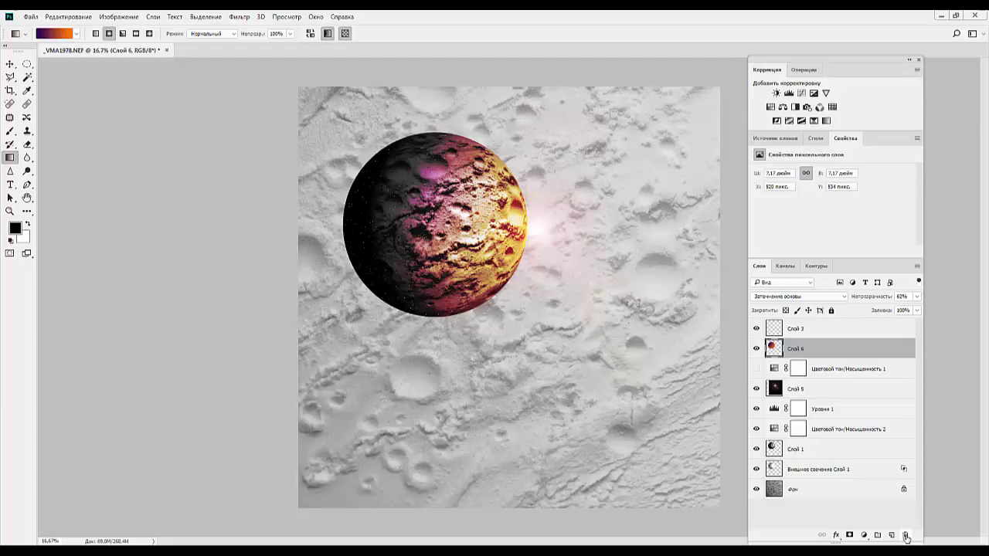
pyautogui.hotkey('ctrl', 'z')
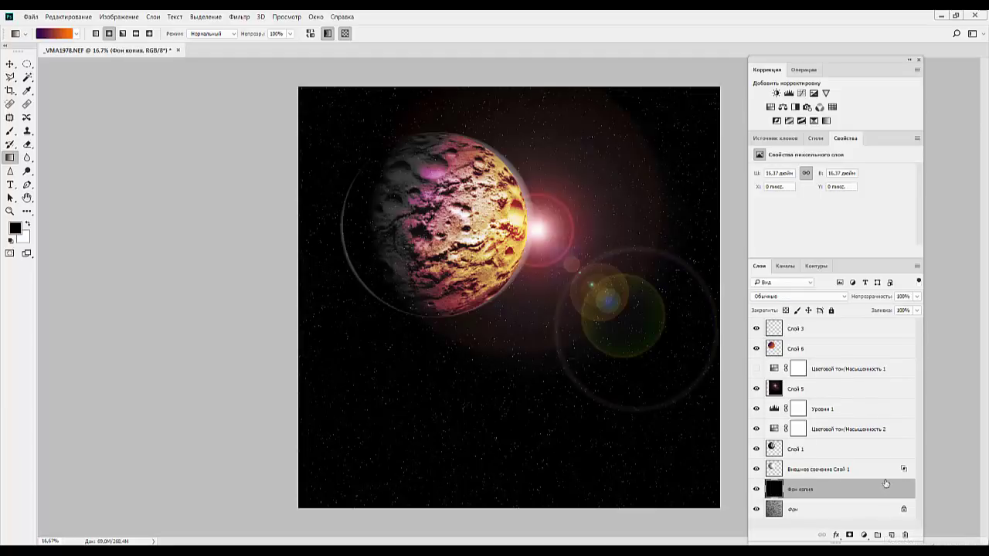
pyautogui.click(825, 353)
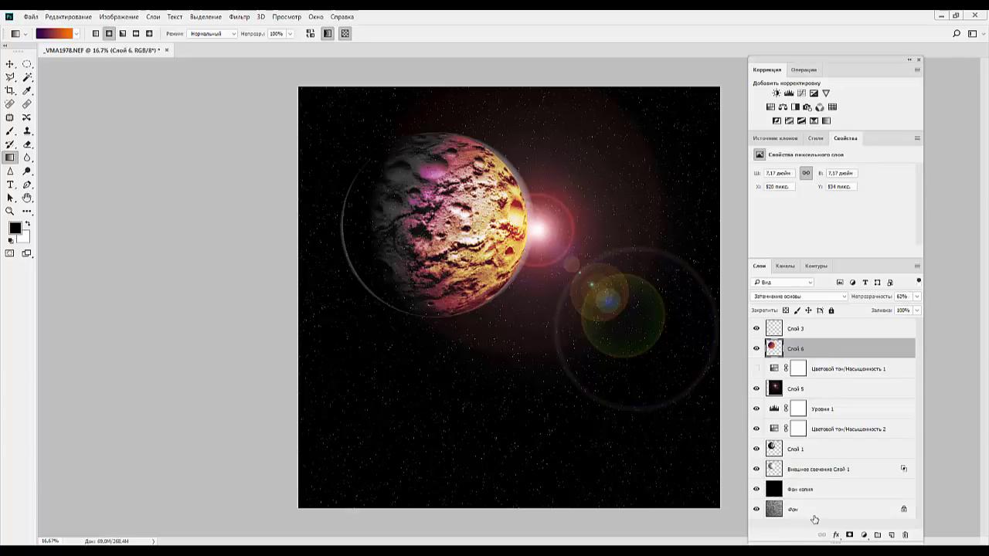
pyautogui.keyDown('shift'); pyautogui.click(817, 516); pyautogui.keyUp('shift')
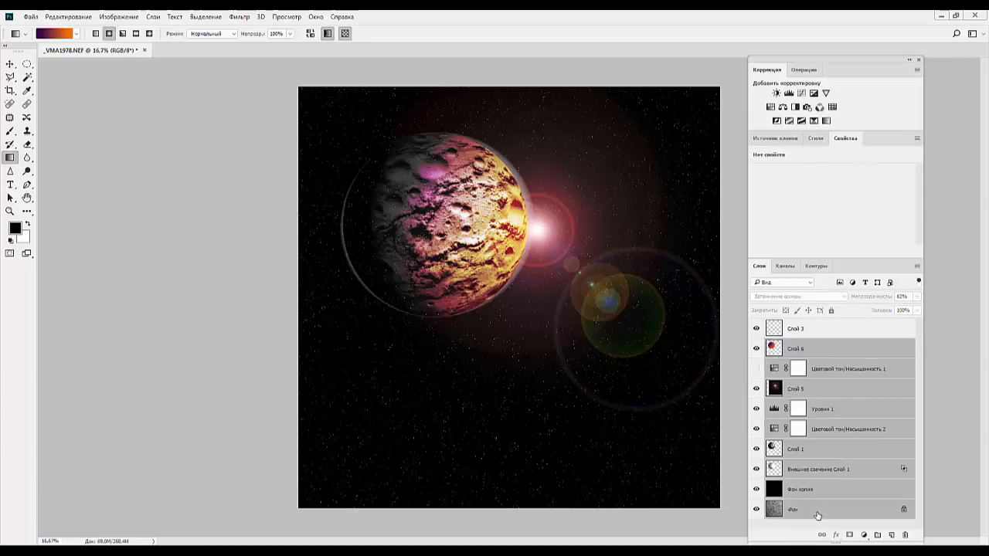
pyautogui.hotkey('ctrl', 'e')
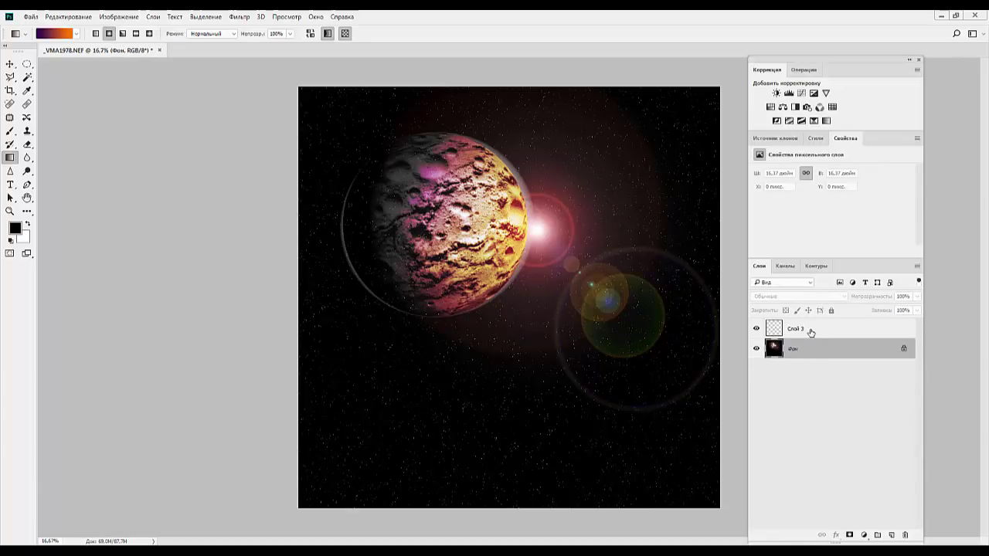
# Merge Слой 3 down into Фон with Ctrl+E, leaving one background layer.
pyautogui.click(810, 332)
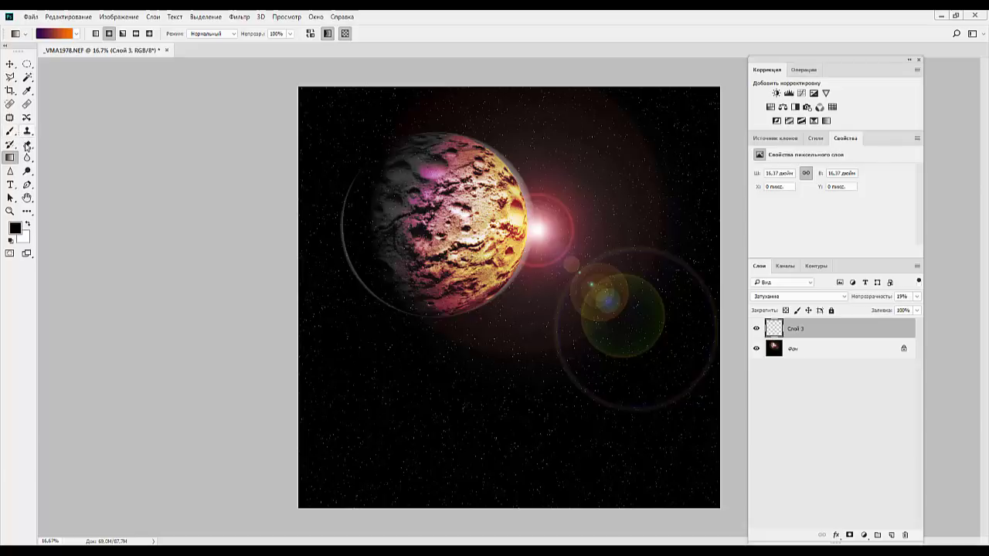
pyautogui.click(27, 144)
pyautogui.click(419, 172)
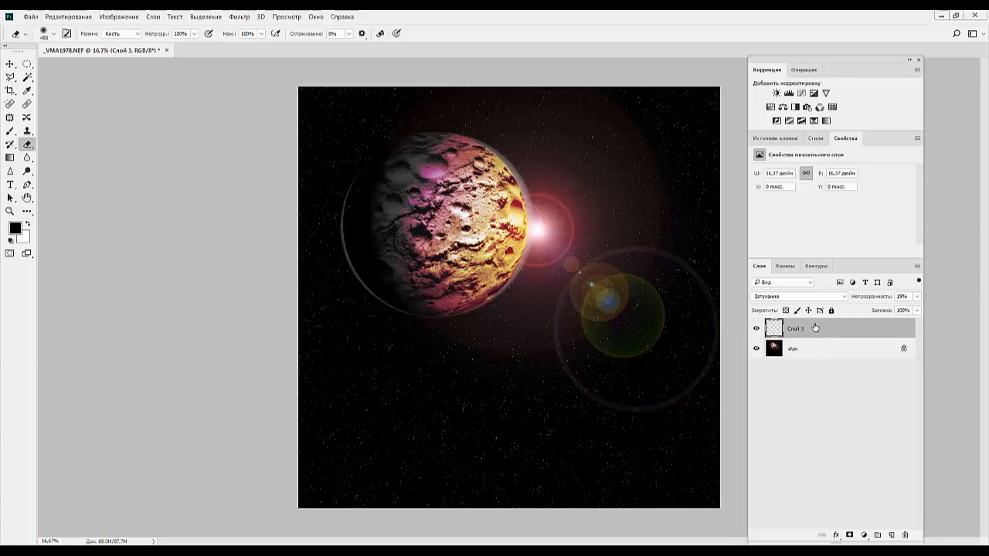
pyautogui.hotkey('ctrl', 'e')
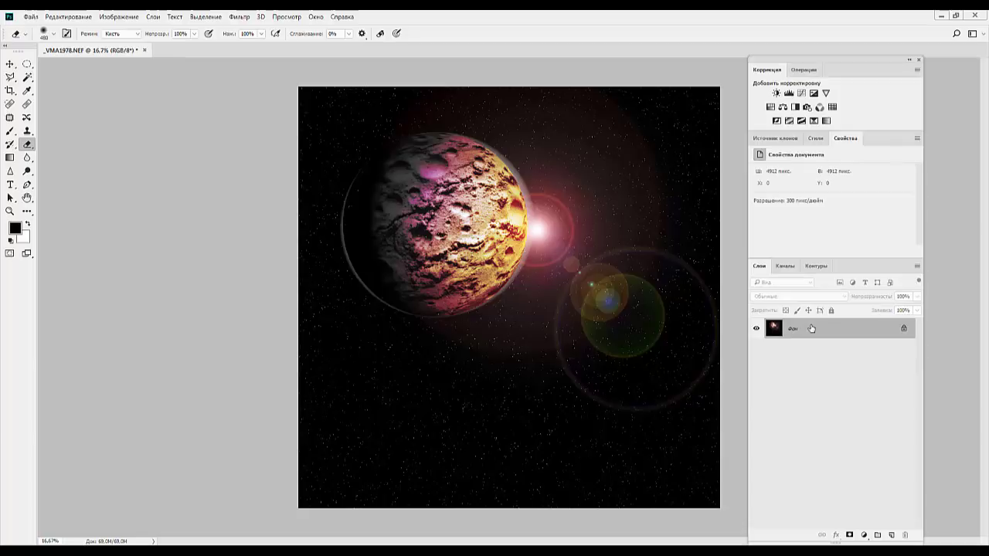